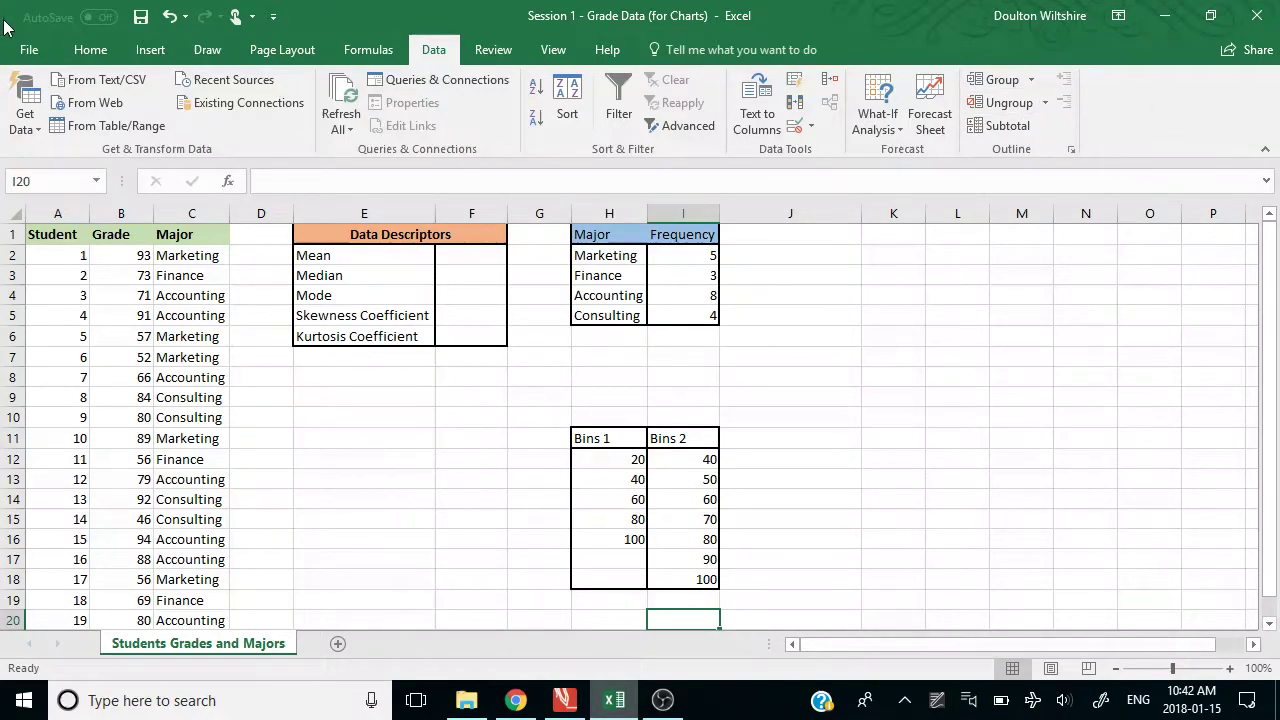
- Enable the Analysis ToolPak add-in through the Excel add-ins options
left_click(20, 58)
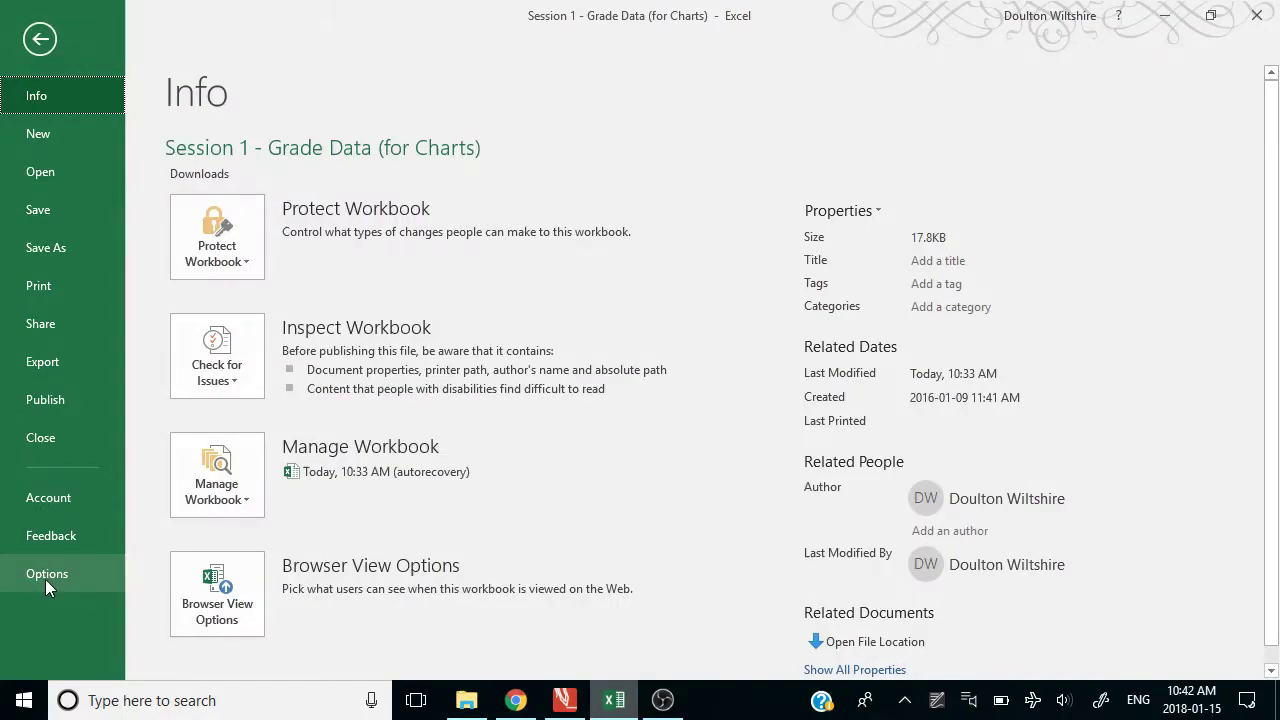
left_click(44, 580)
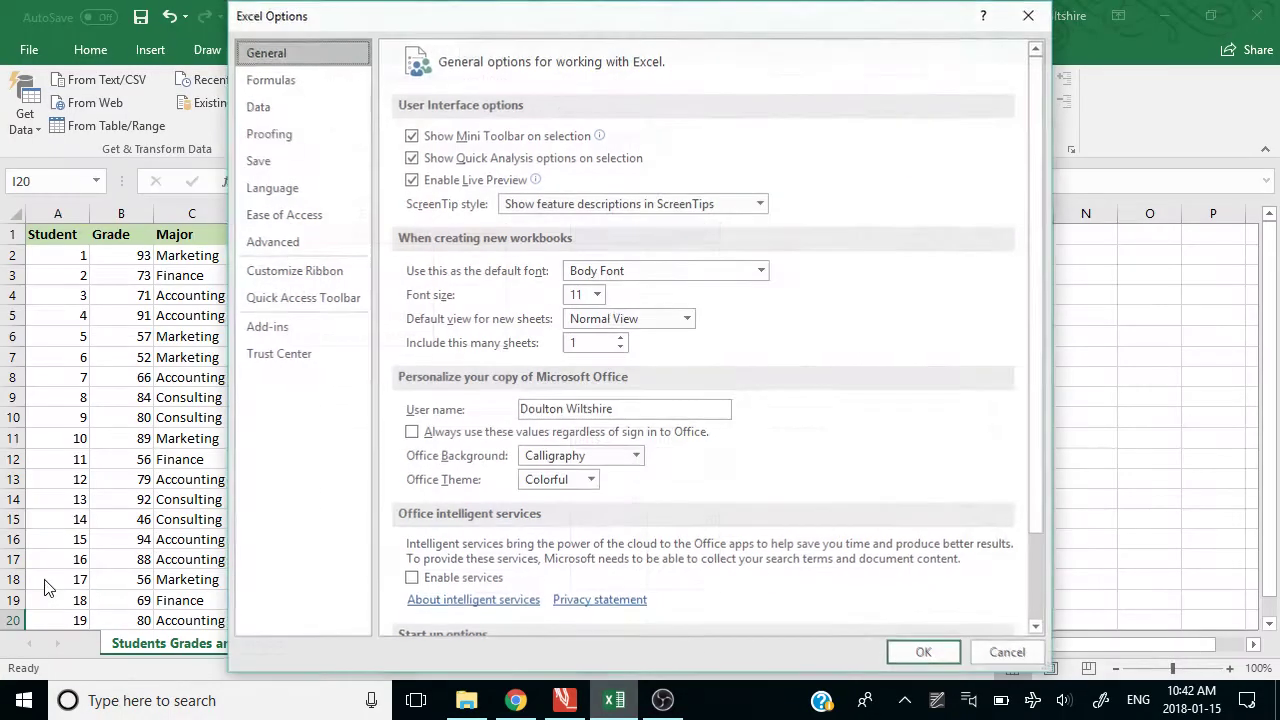
scroll(570, 582, "down", 2)
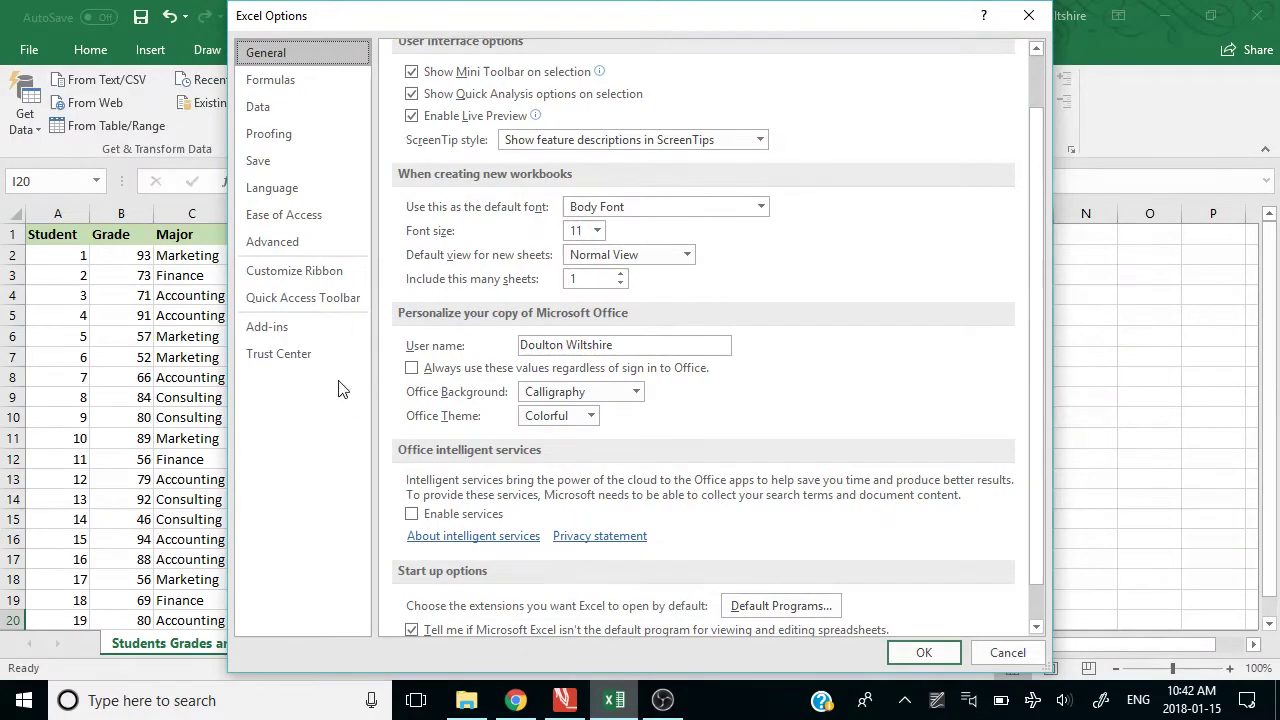
left_click(263, 330)
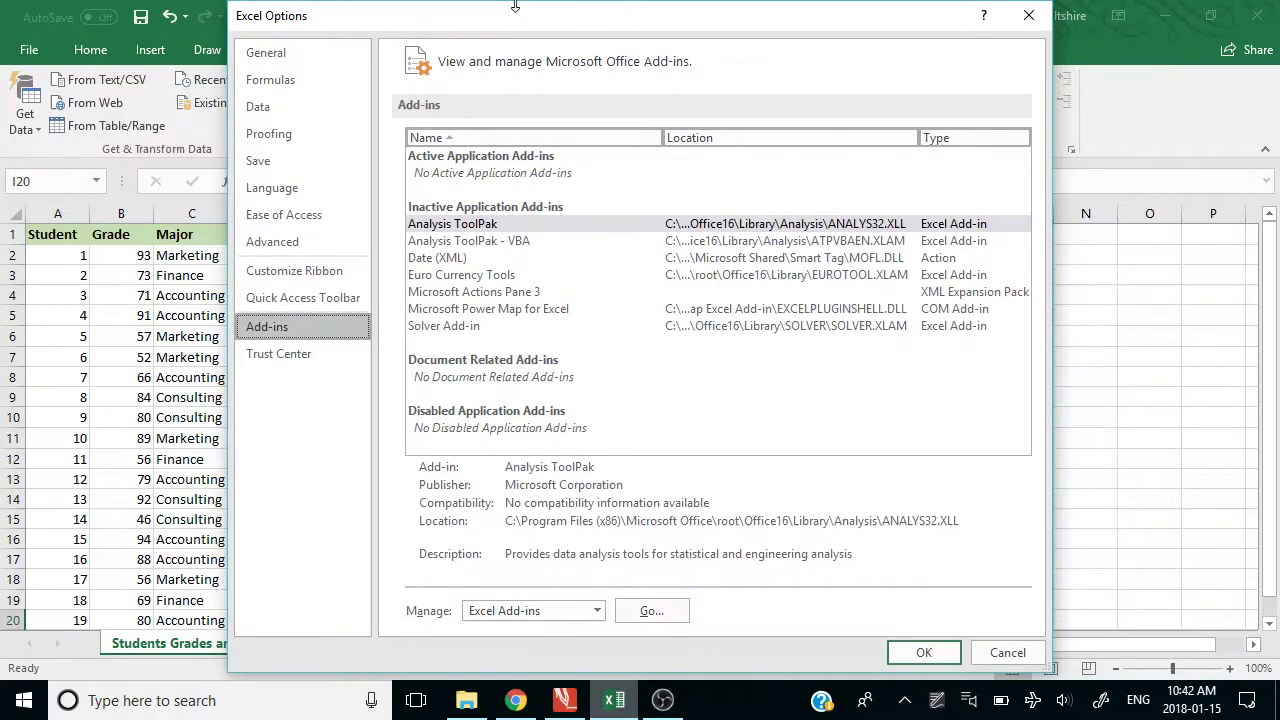
left_click(645, 615)
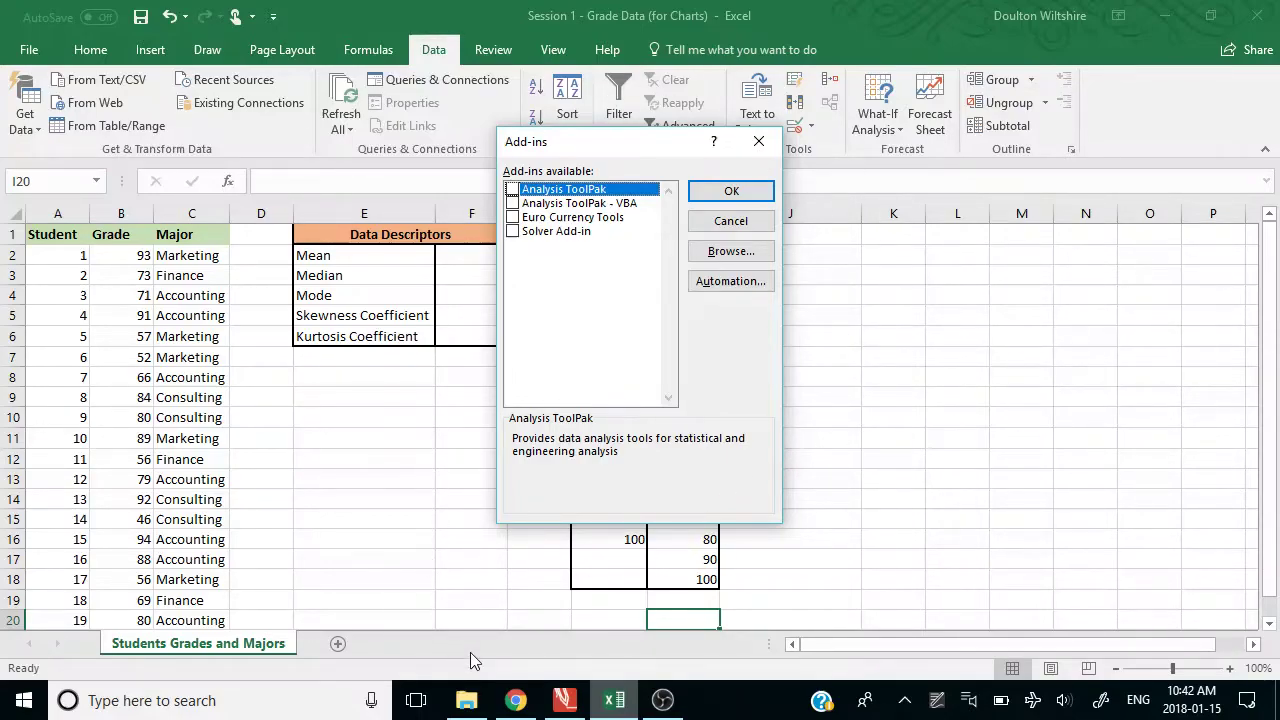
left_click(512, 189)
left_click(740, 191)
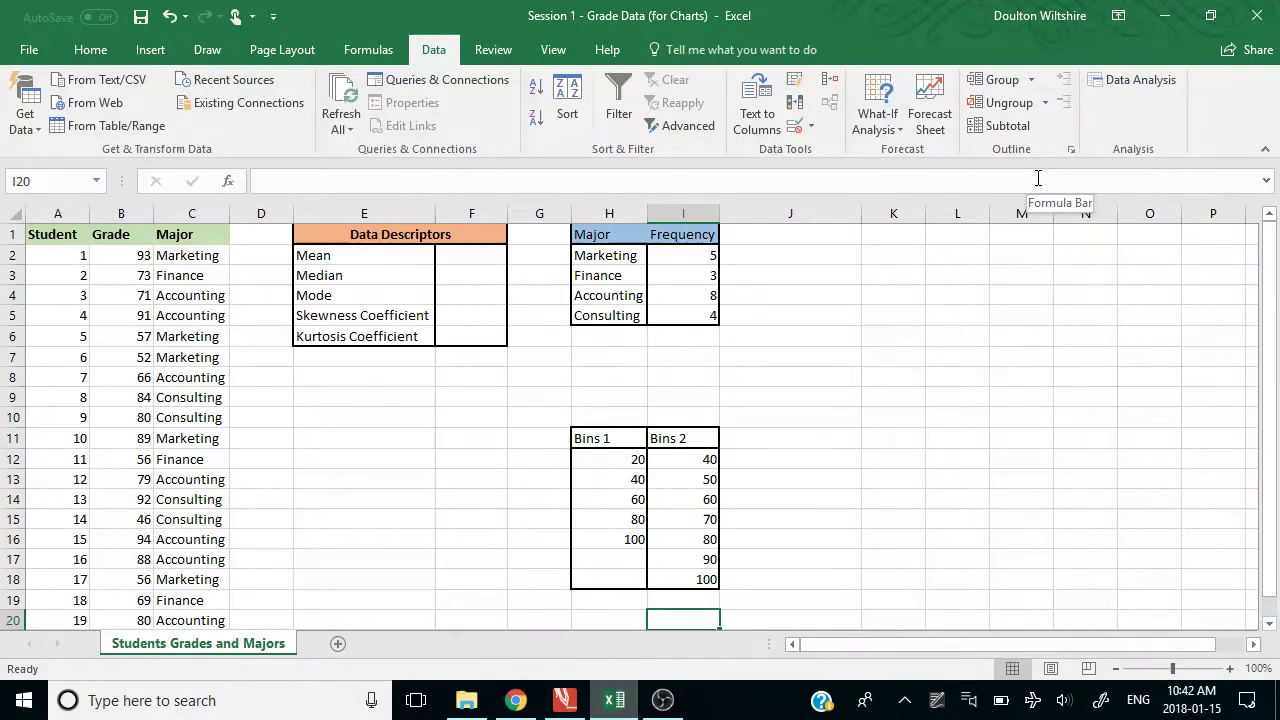
- Examine the analysis tools offered by Data Analysis, closing the dialog without running any of them
left_click(1130, 79)
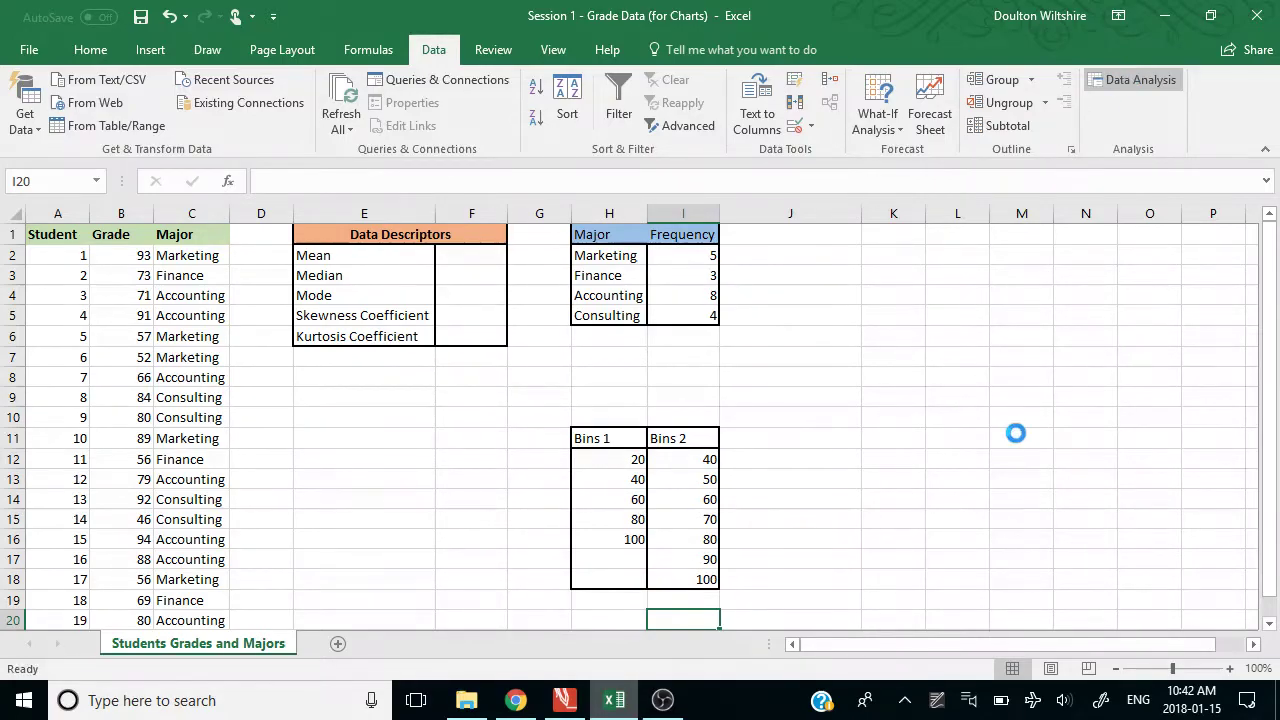
scroll(512, 320, "down", 3)
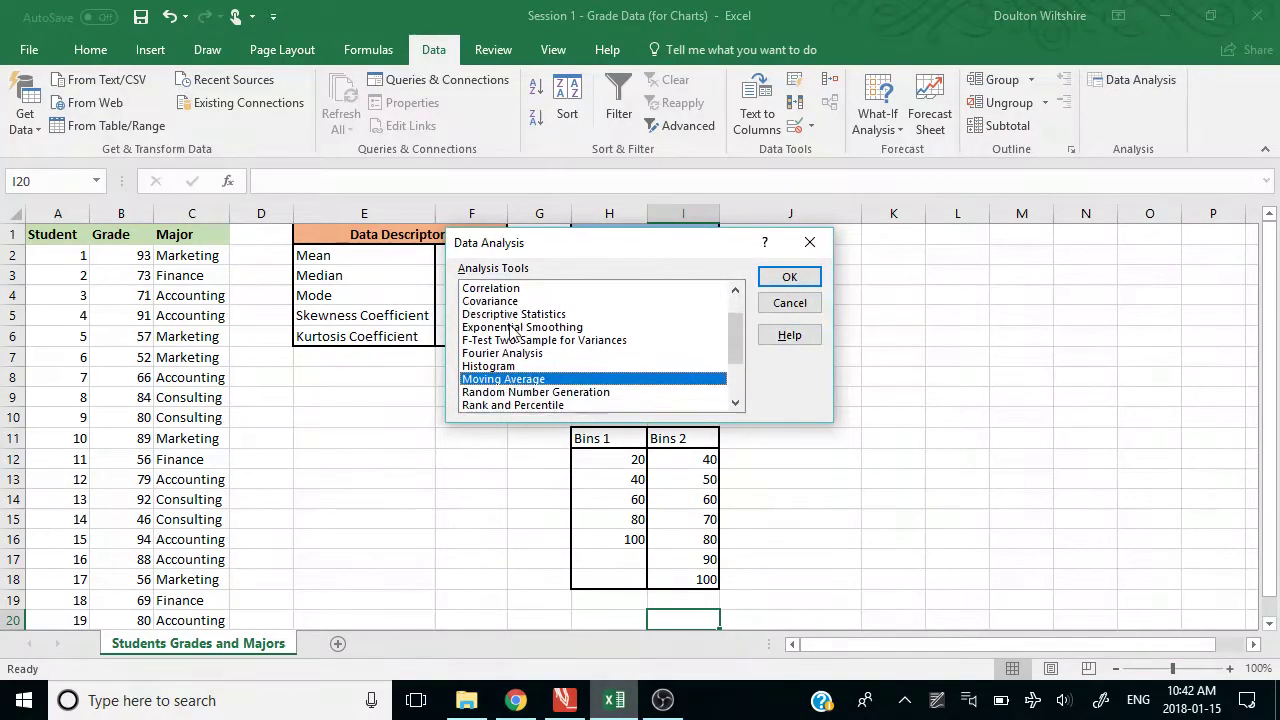
scroll(512, 333, "up", 1)
scroll(512, 333, "down", 2)
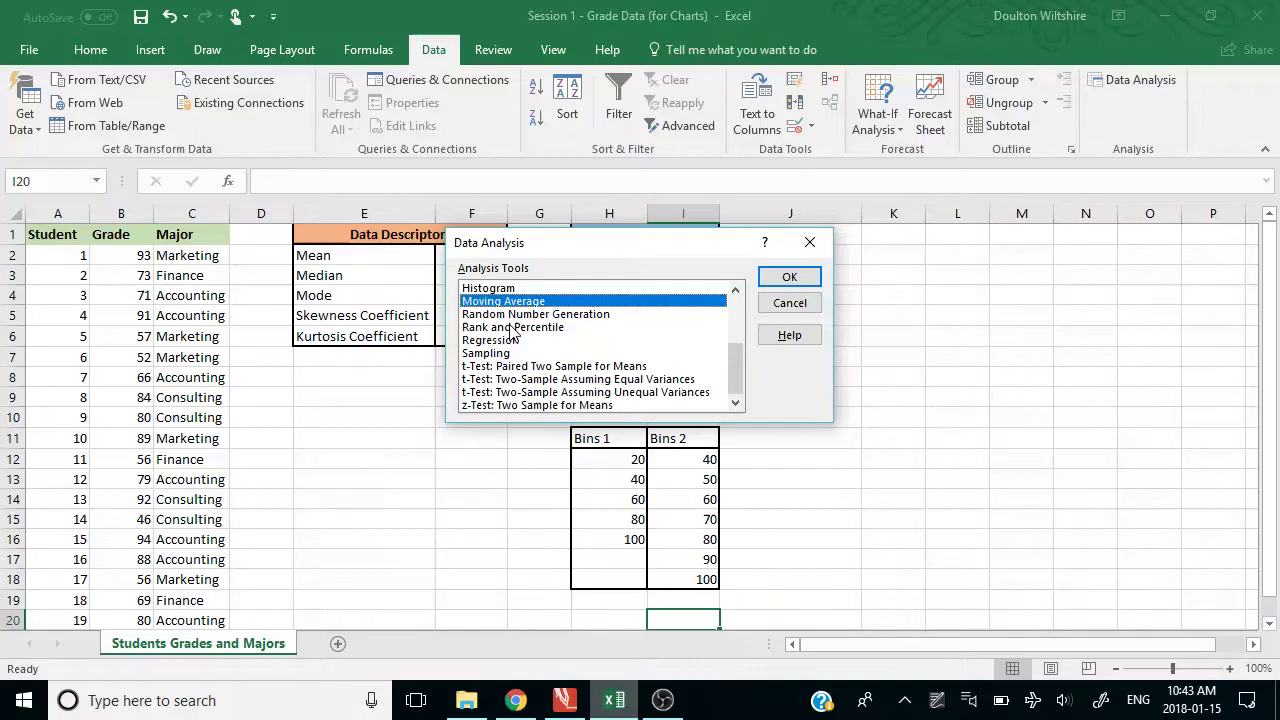
scroll(512, 333, "up", 7)
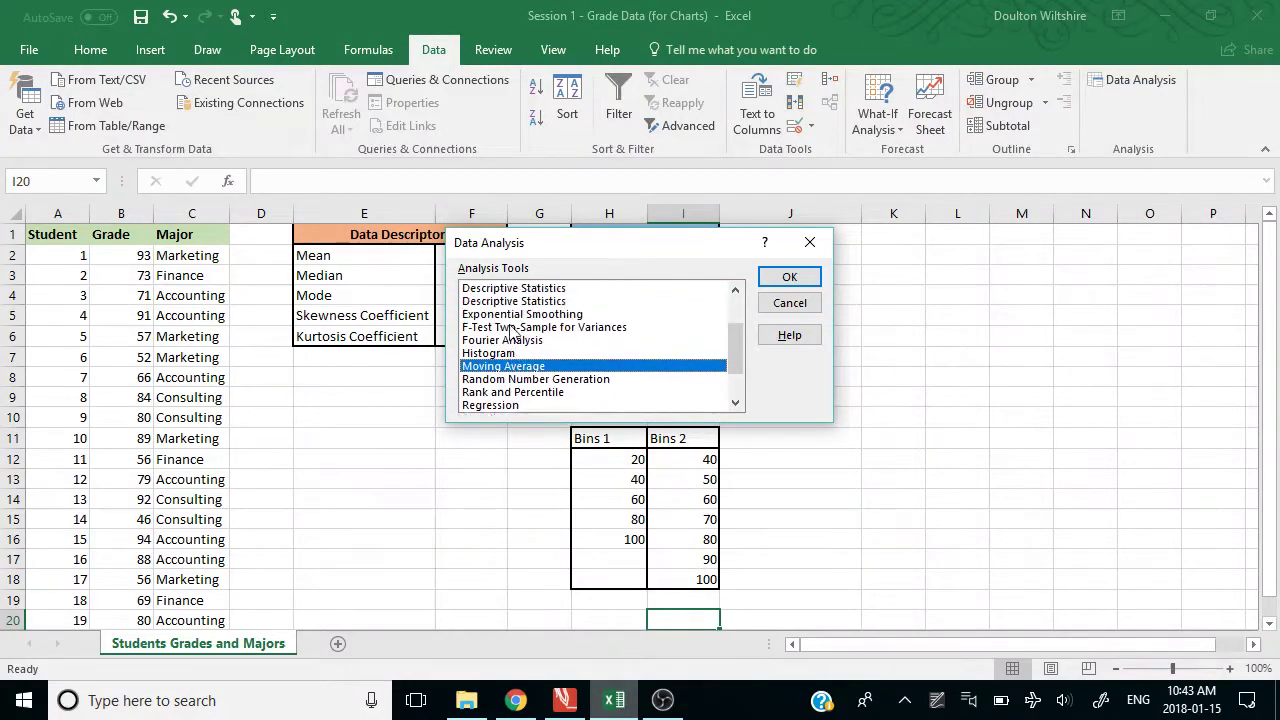
left_click(810, 244)
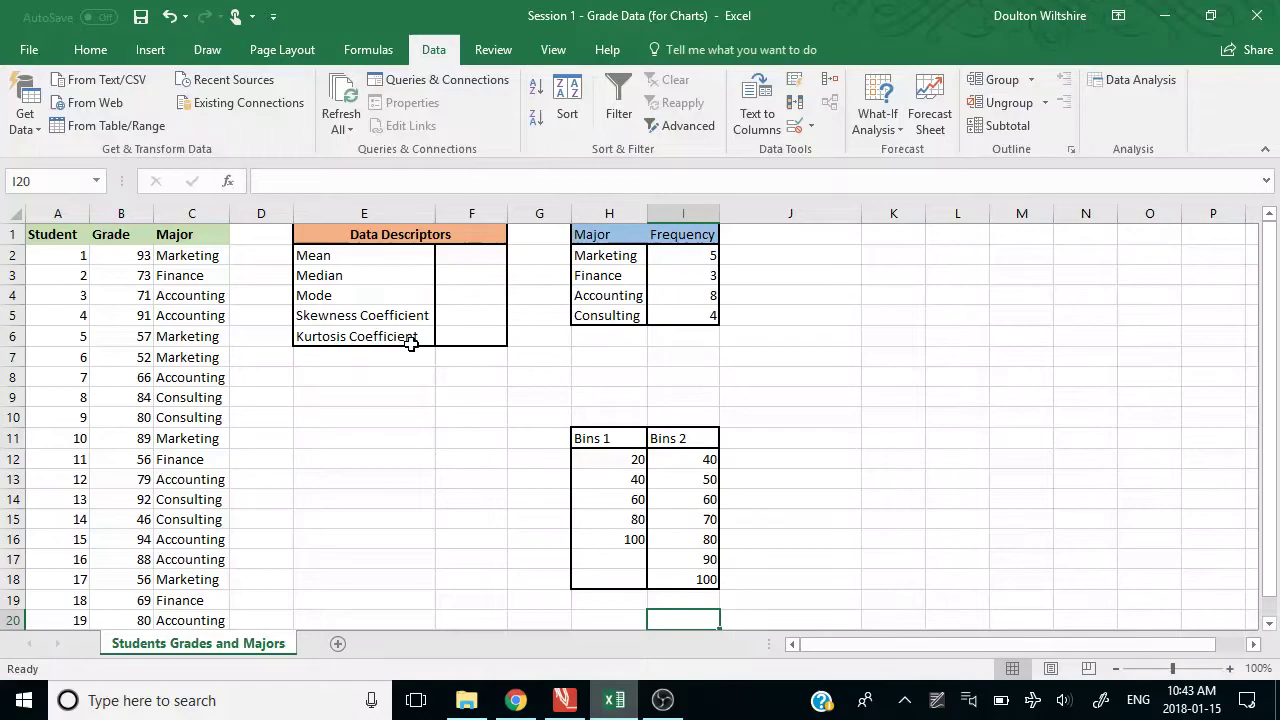
- Calculate the mean of the grades in cell F2 with the formula =AVERAGE(B2:B21)
left_click(461, 257)
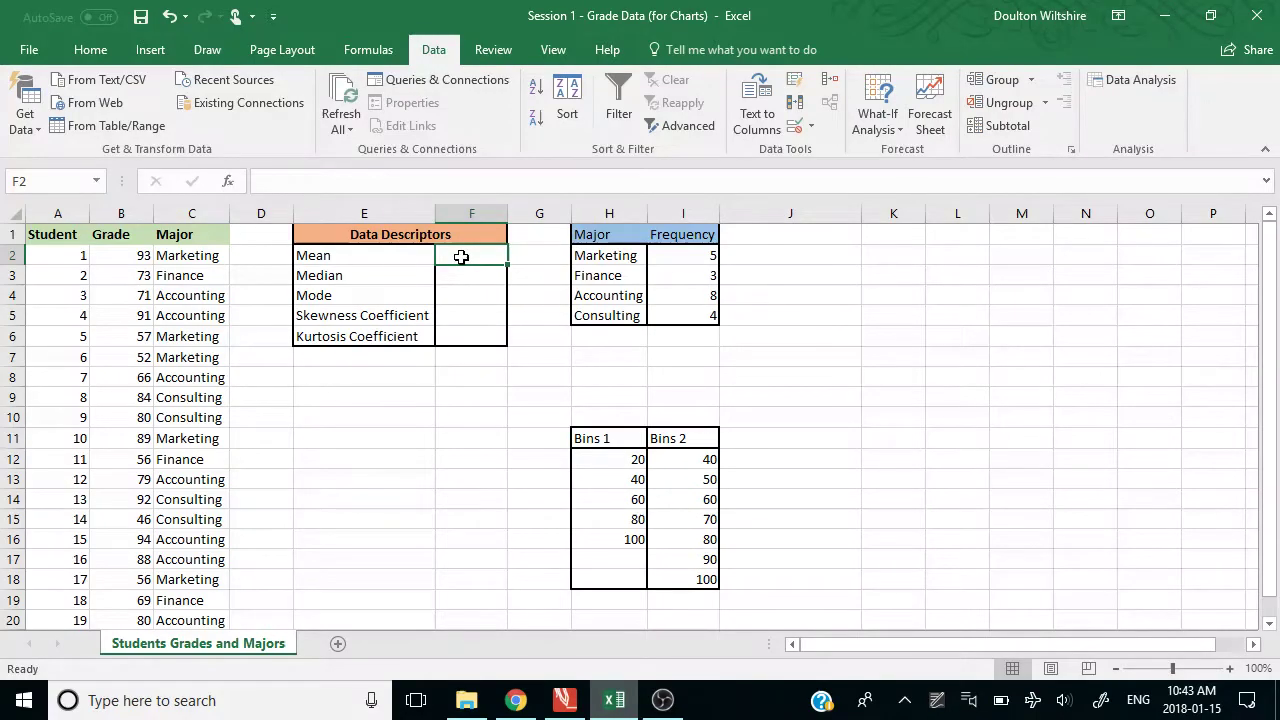
type("=")
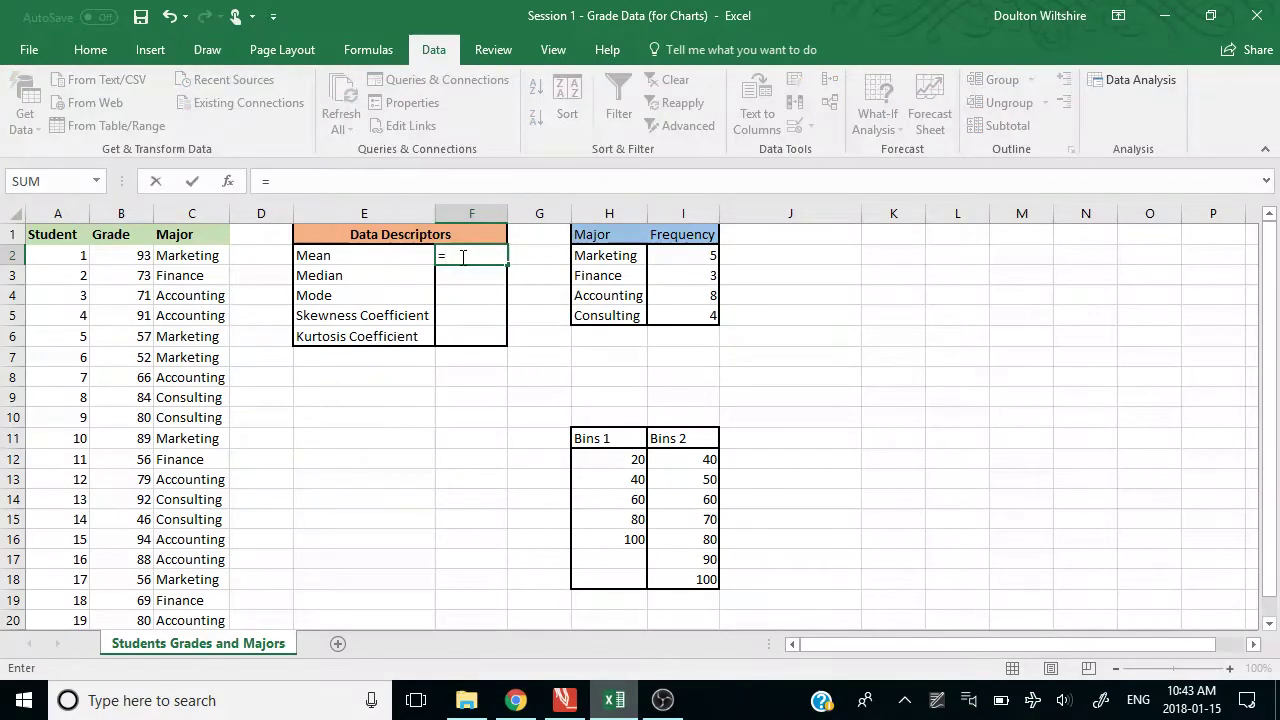
type("aver")
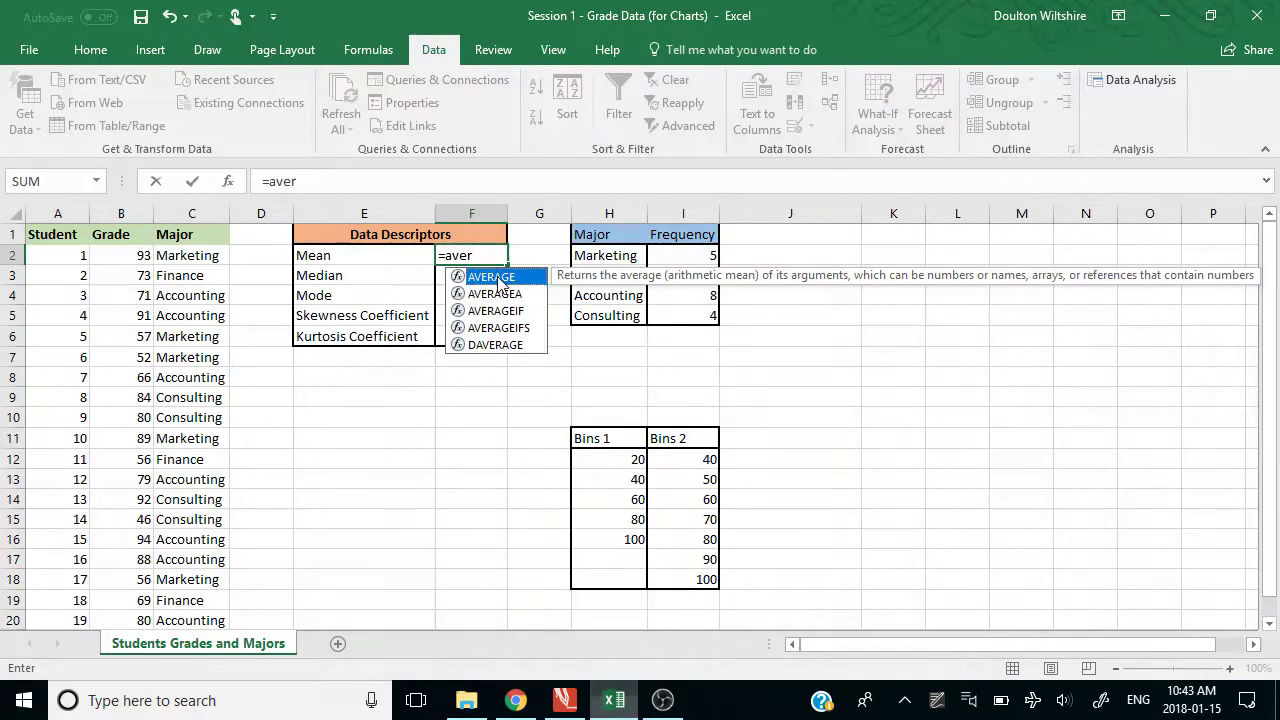
double_click(496, 280)
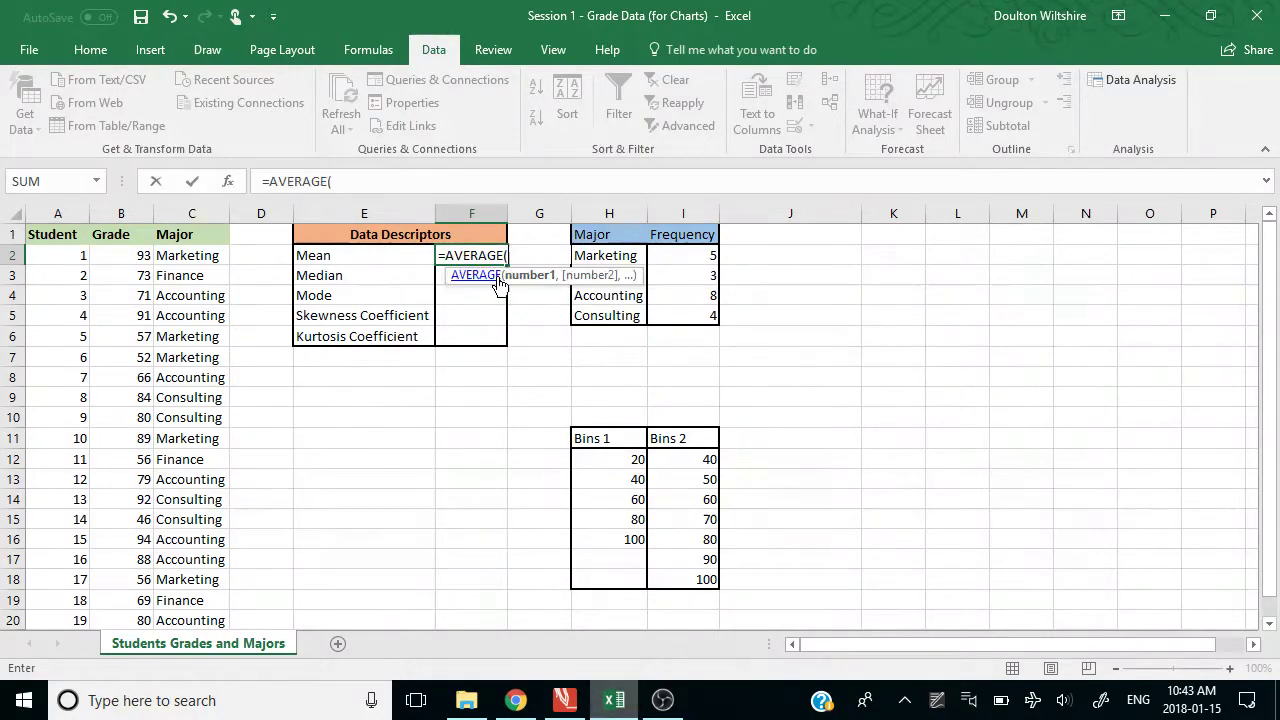
left_click(133, 259)
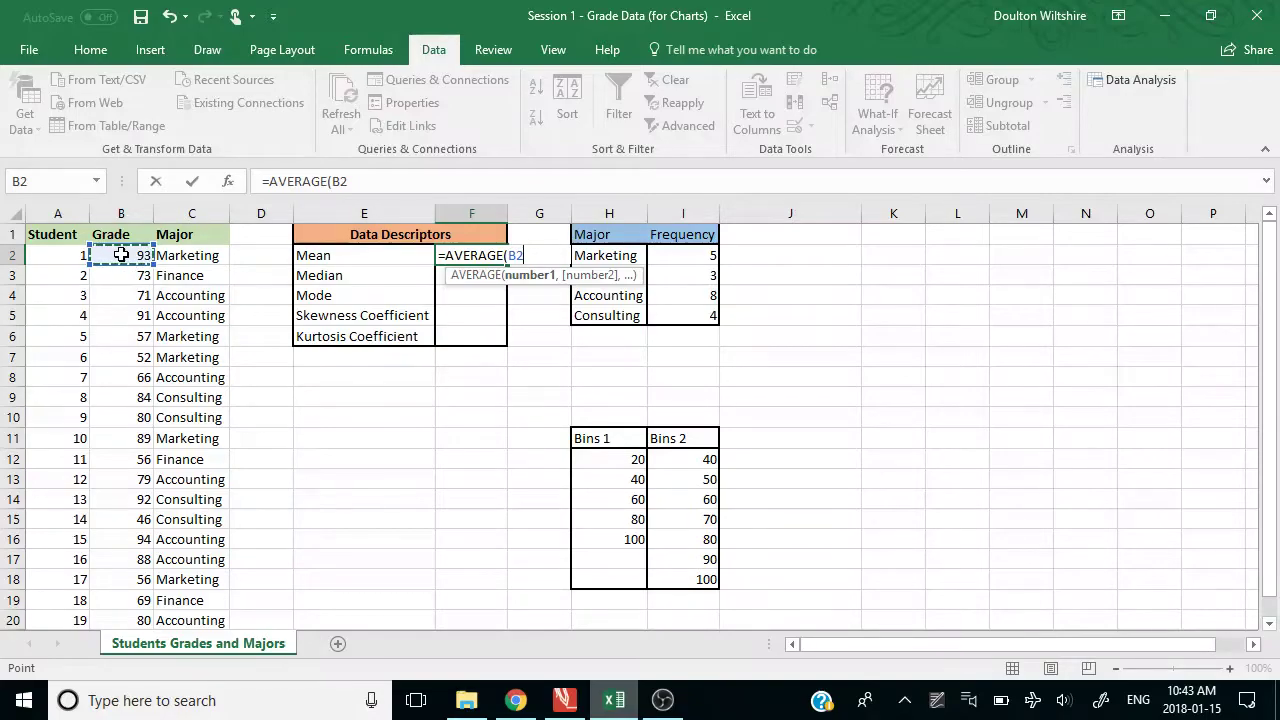
left_click_drag(133, 259, 112, 598)
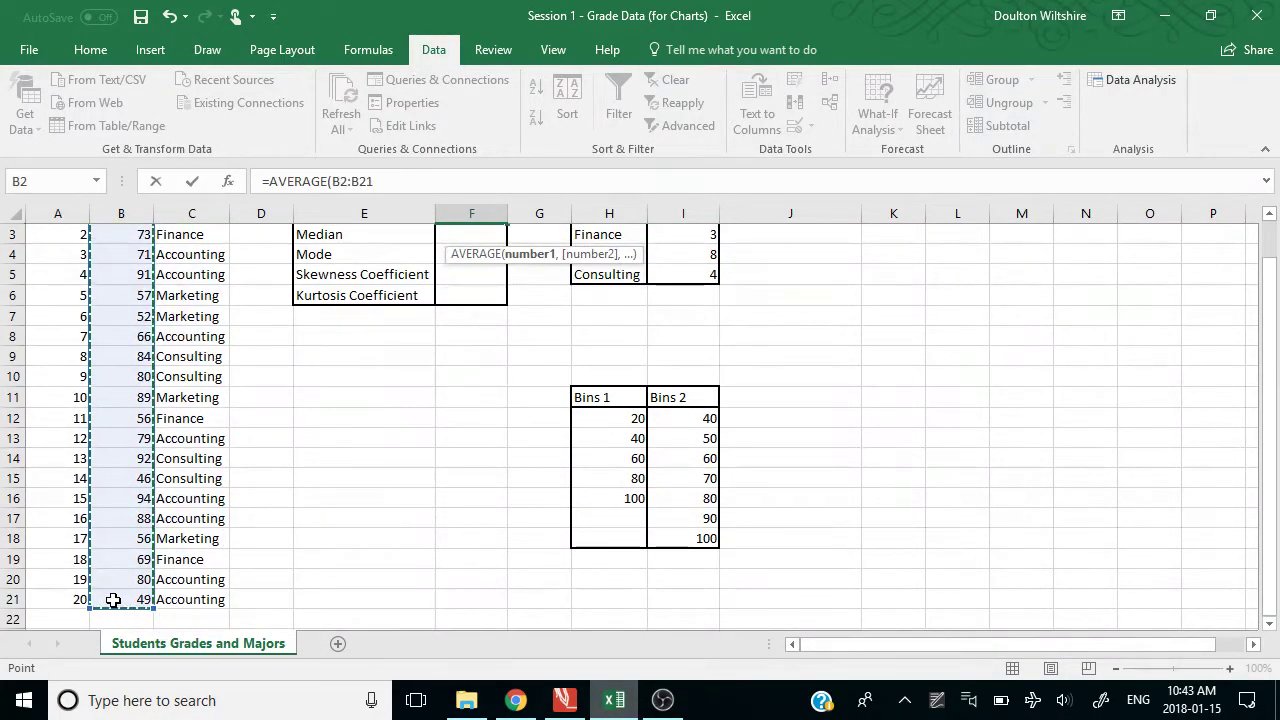
key("Return")
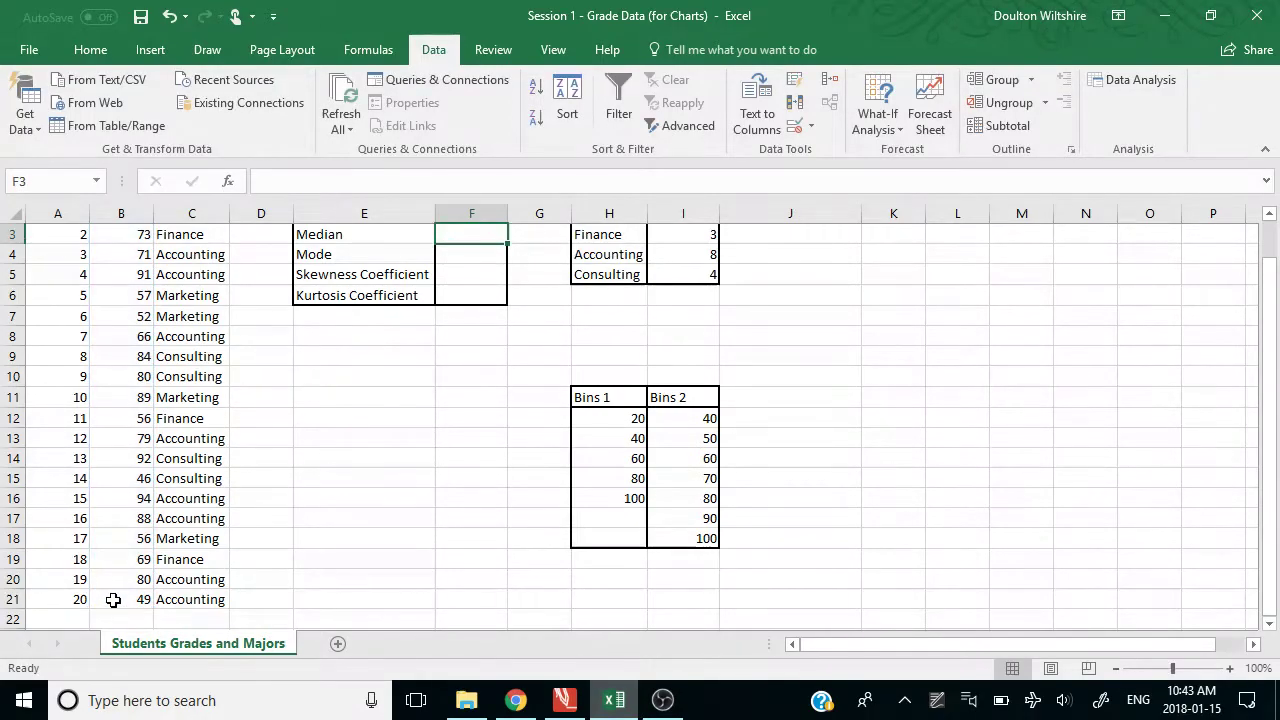
key("Up")
key("Up")
key("Down")
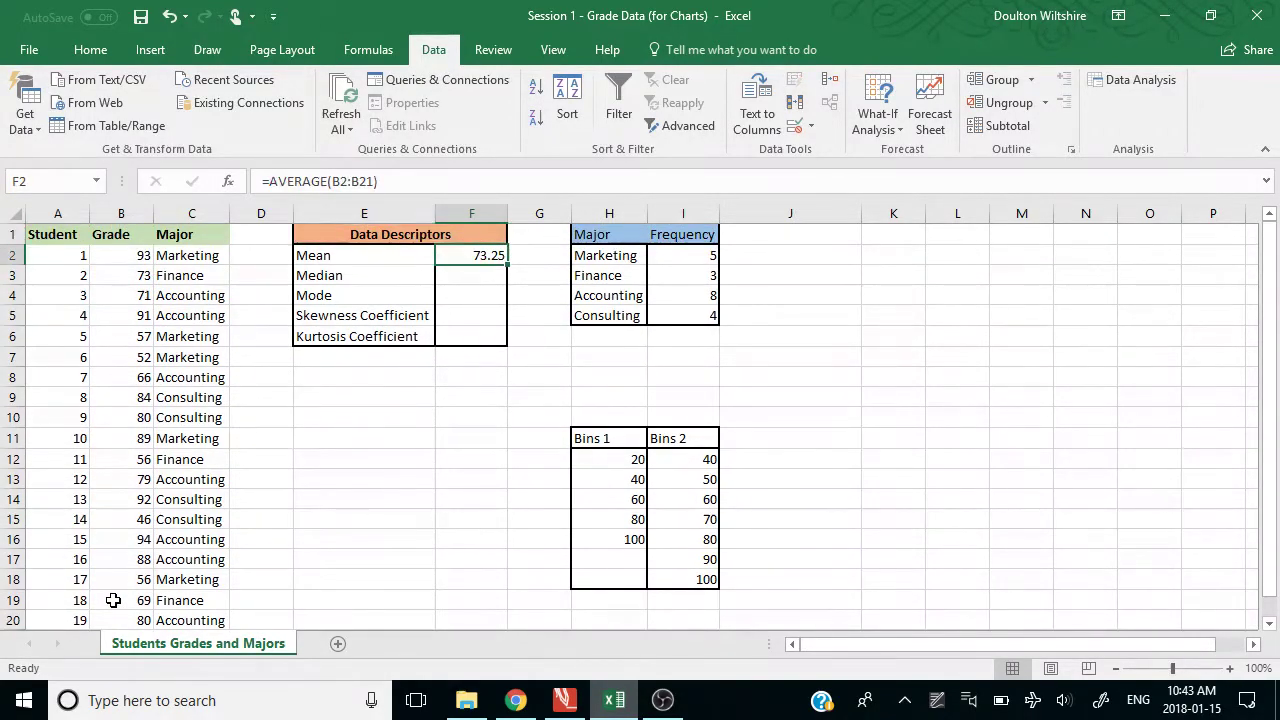
- Calculate the median of the grades in cell F3 with the formula =MEDIAN(B2:B21)
key("Down")
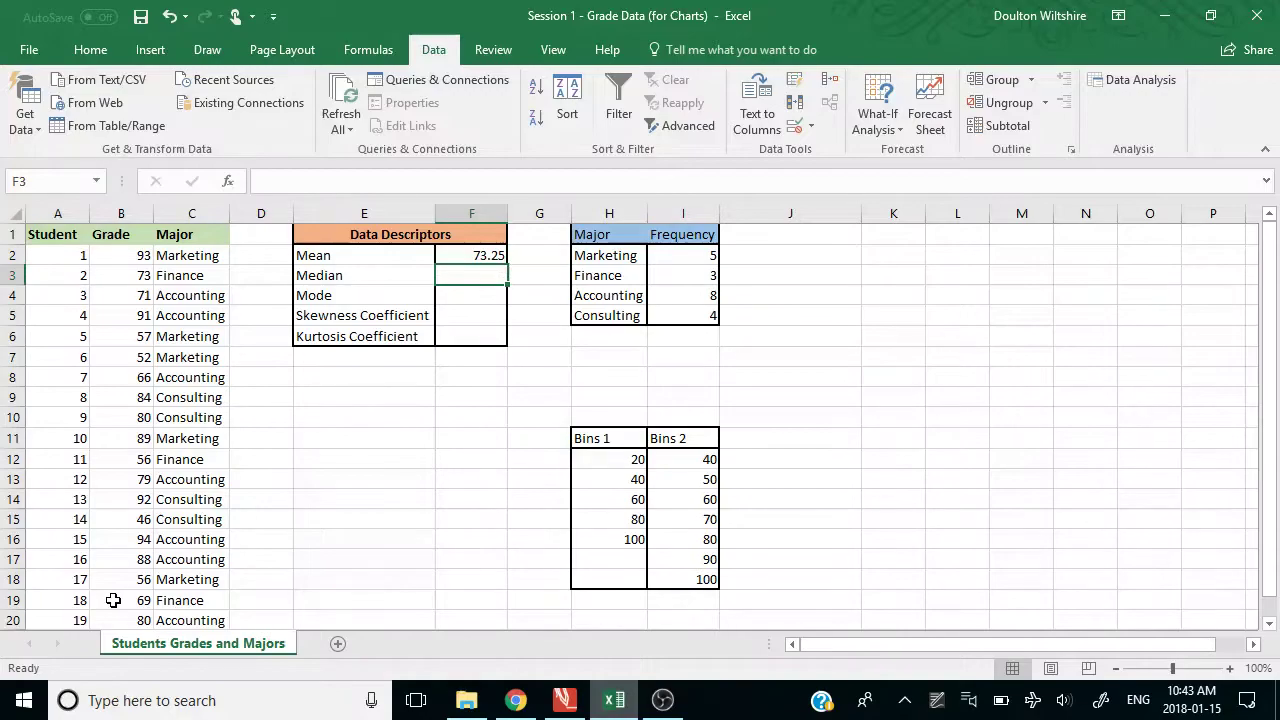
type("=")
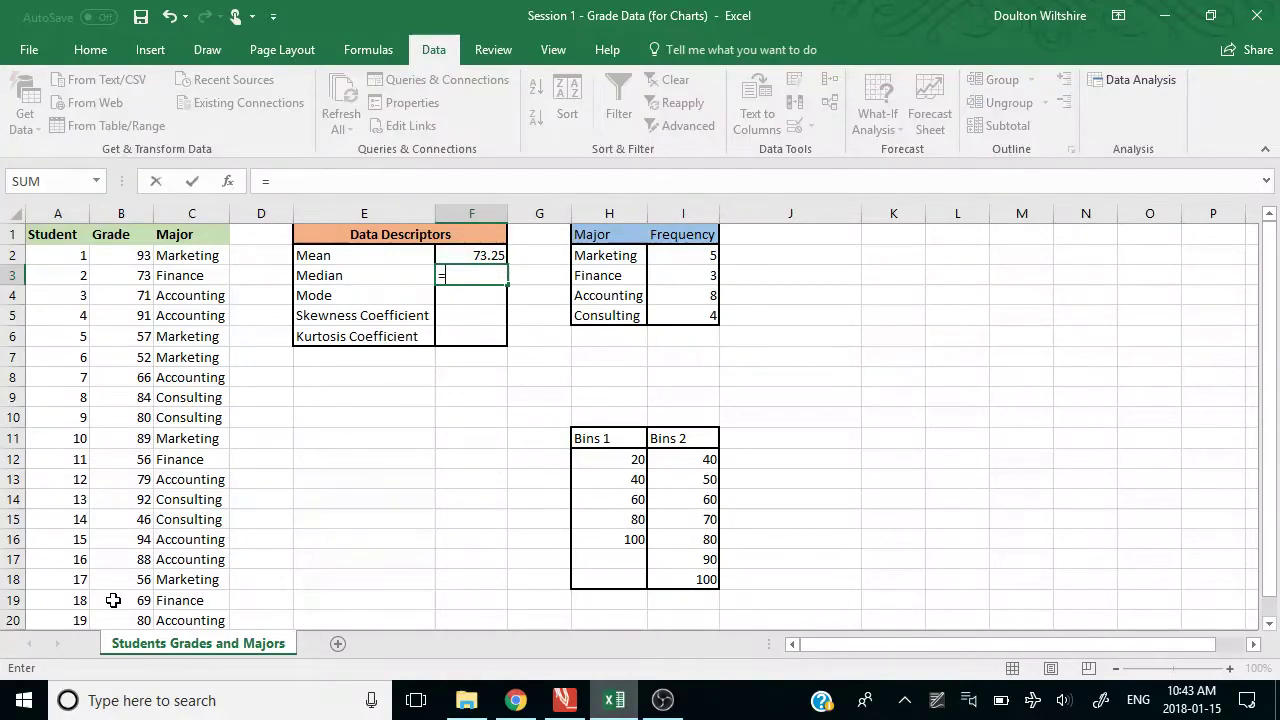
type("me")
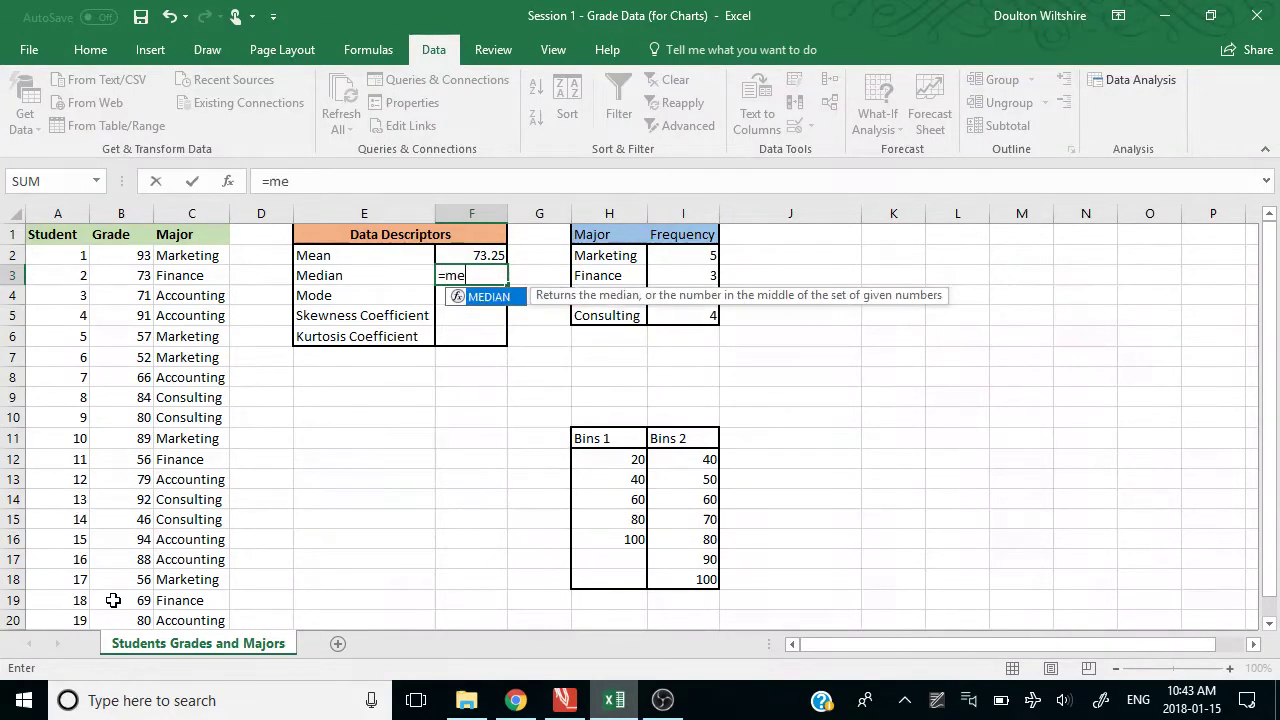
double_click(500, 300)
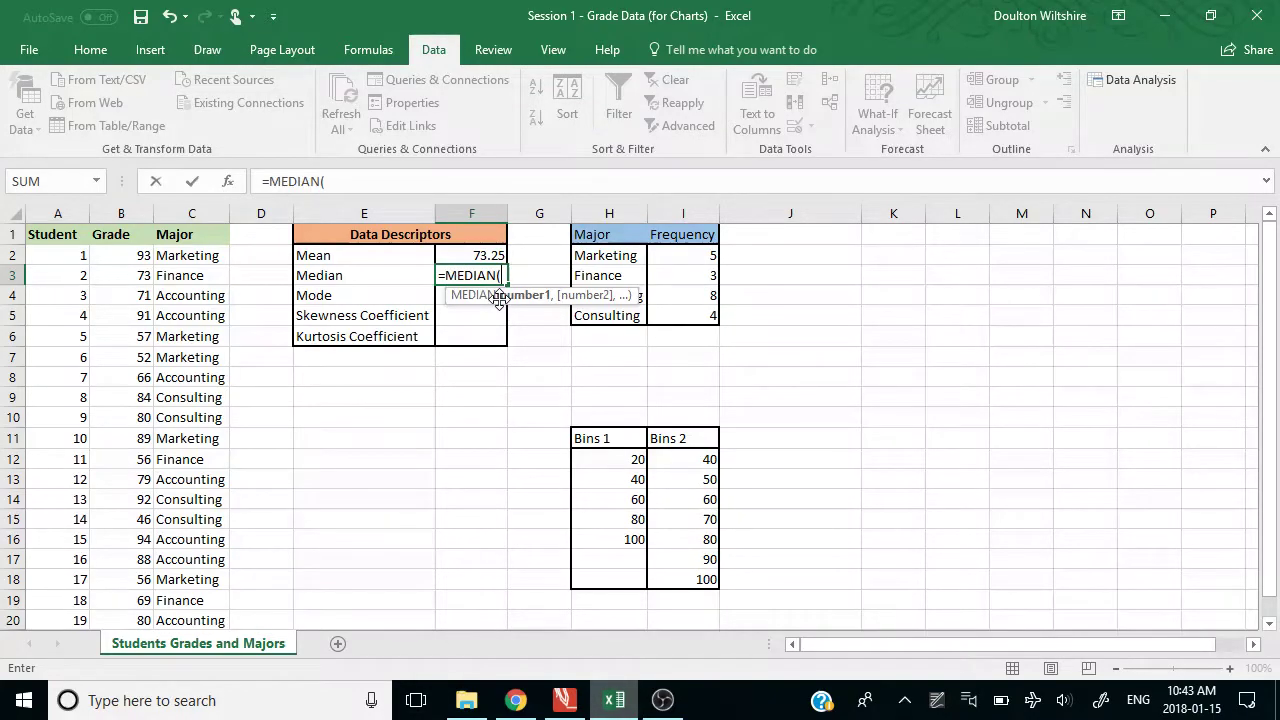
left_click(123, 256)
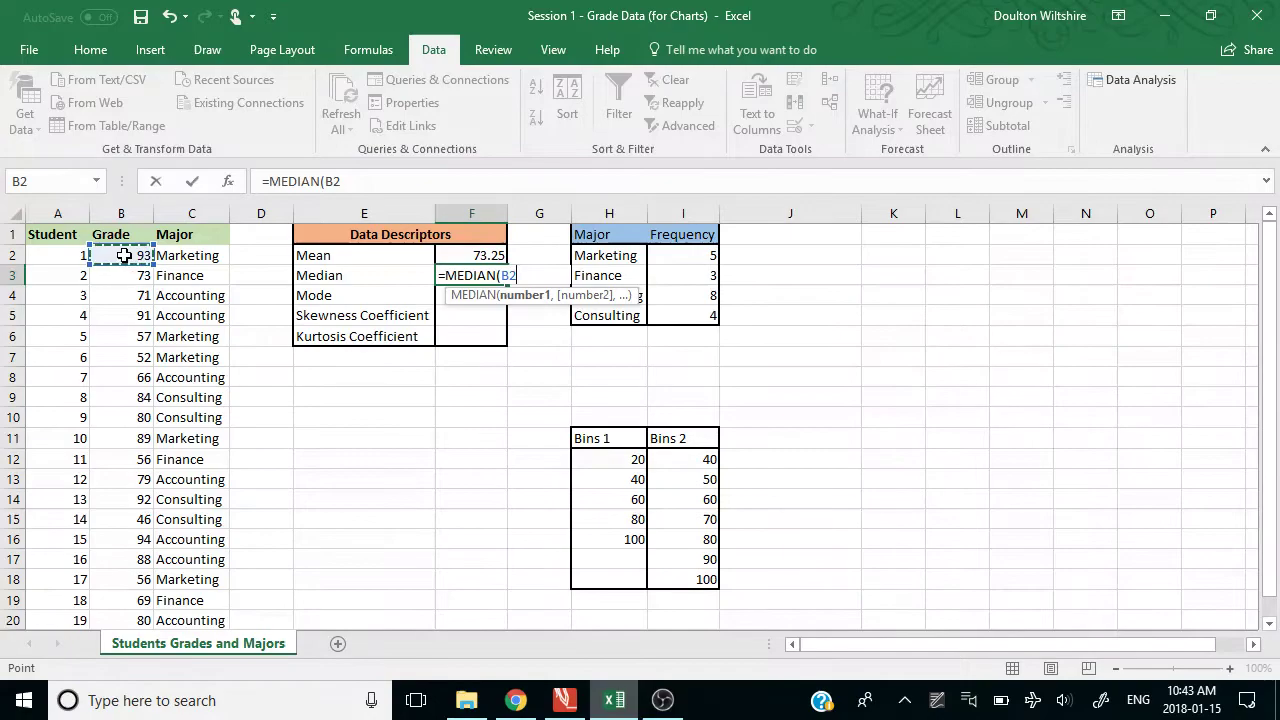
key("ctrl+shift+Down")
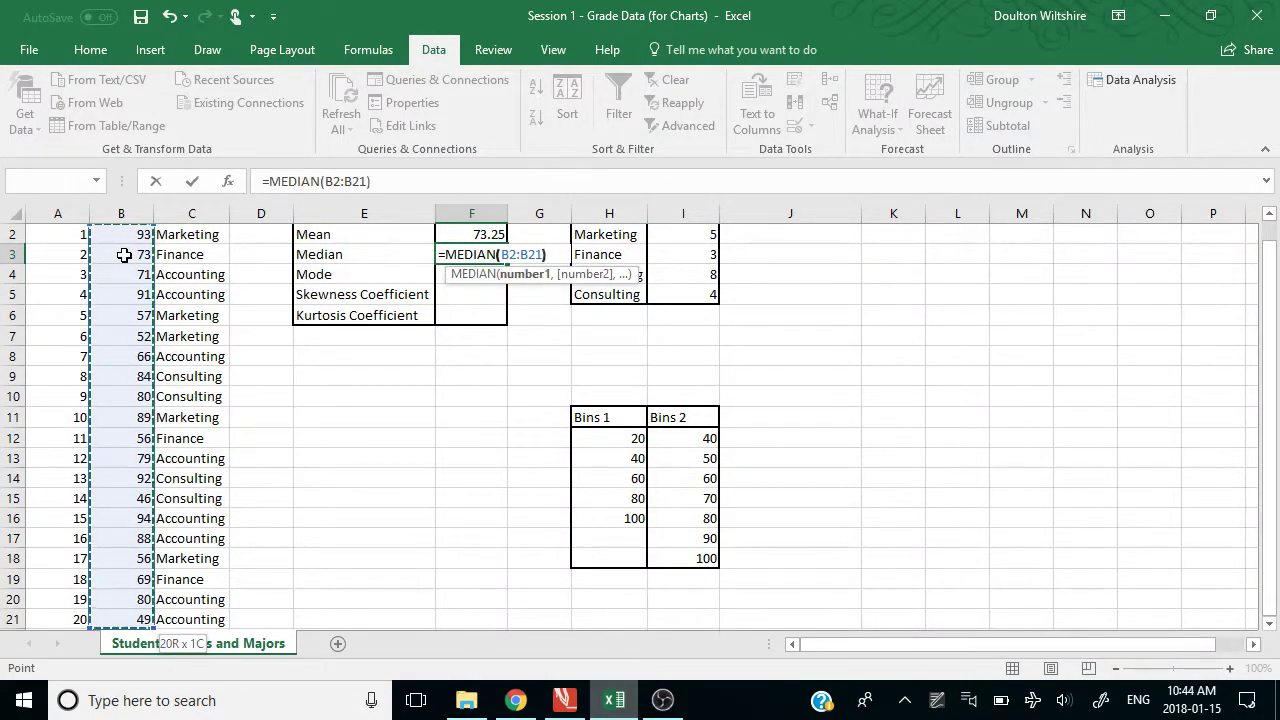
type(")")
key("Return")
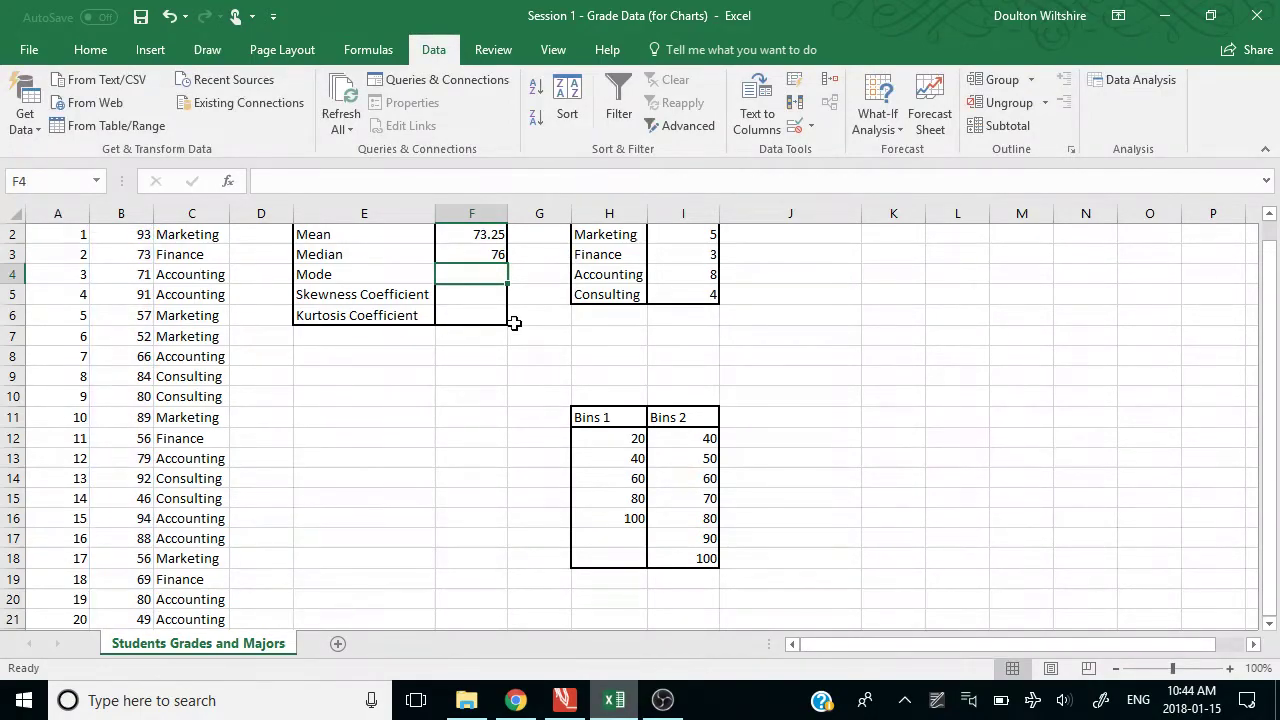
- Calculate the mode of the grades in cell F4 with the formula =MODE(B2:B21)
scroll(514, 320, "up", 1)
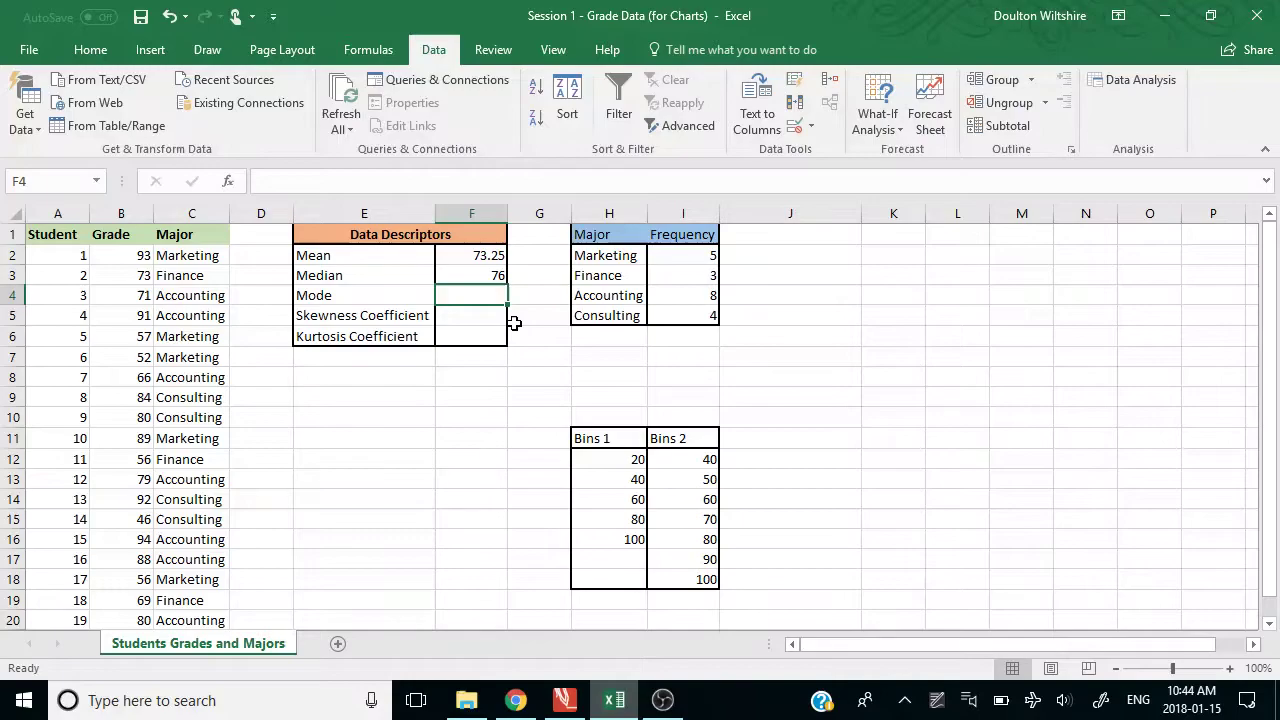
type("=mode")
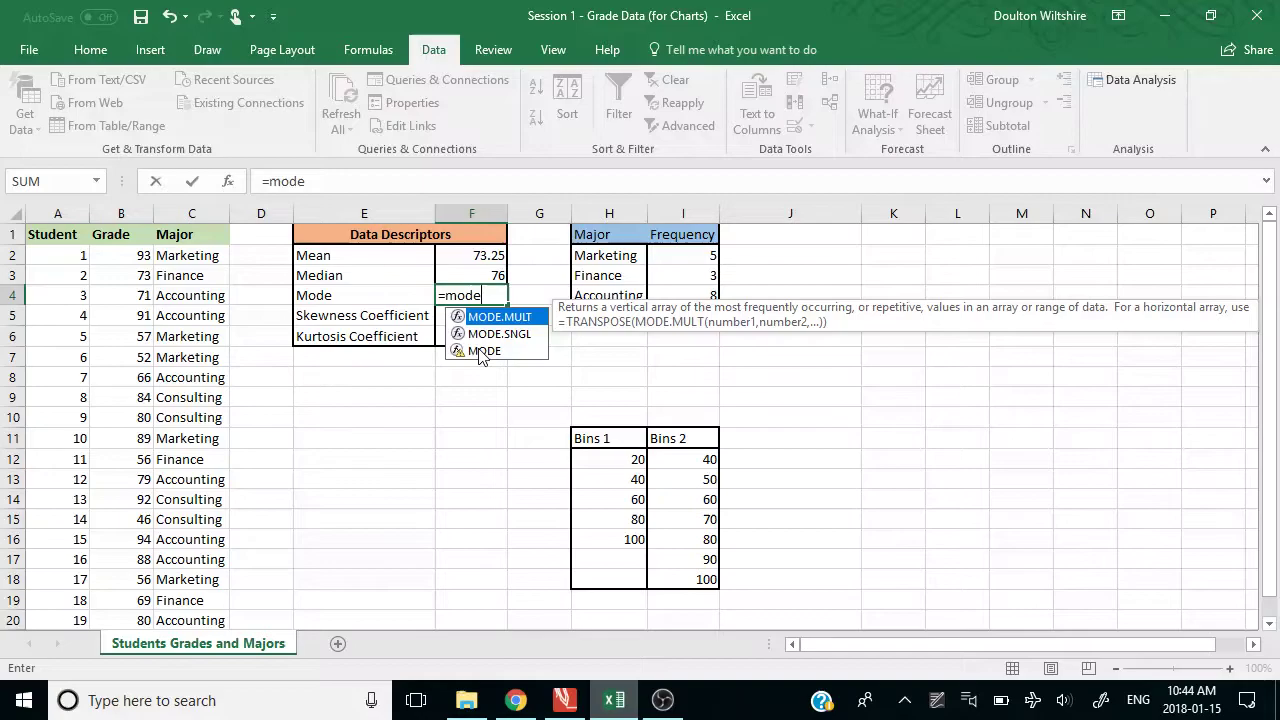
double_click(480, 351)
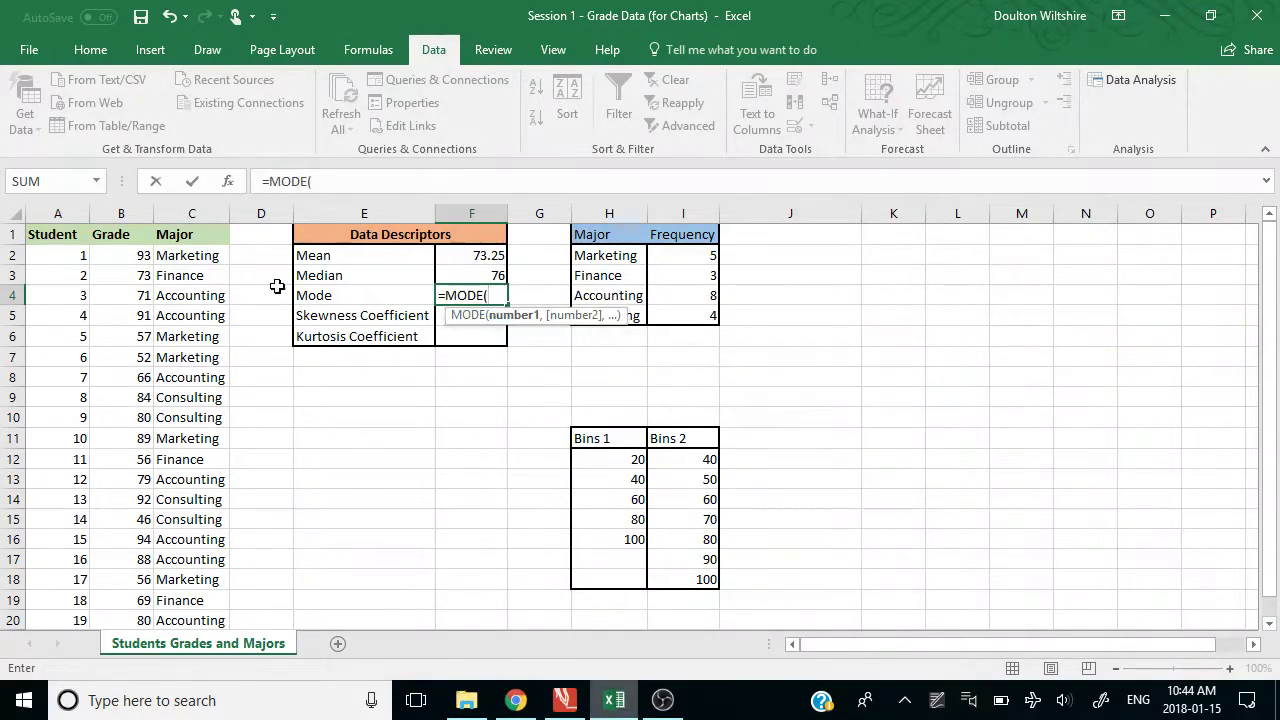
left_click(133, 257)
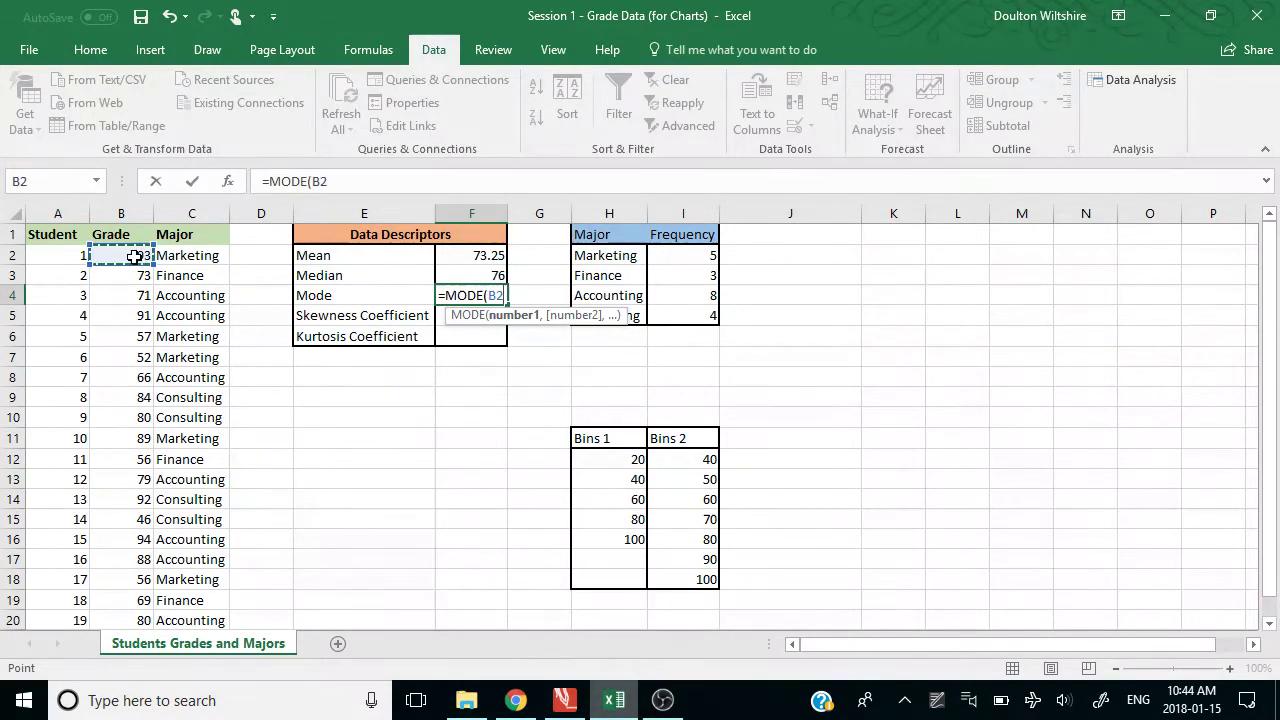
key("ctrl+shift+Down")
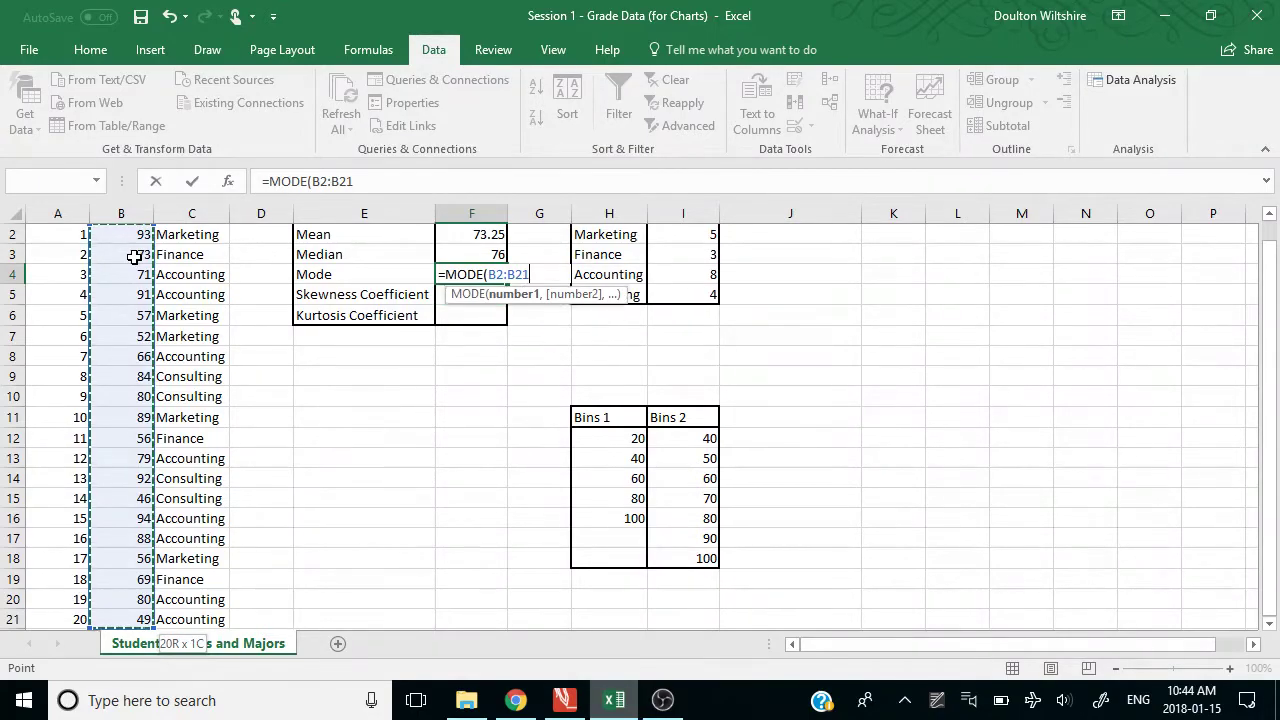
type(")")
key("Return")
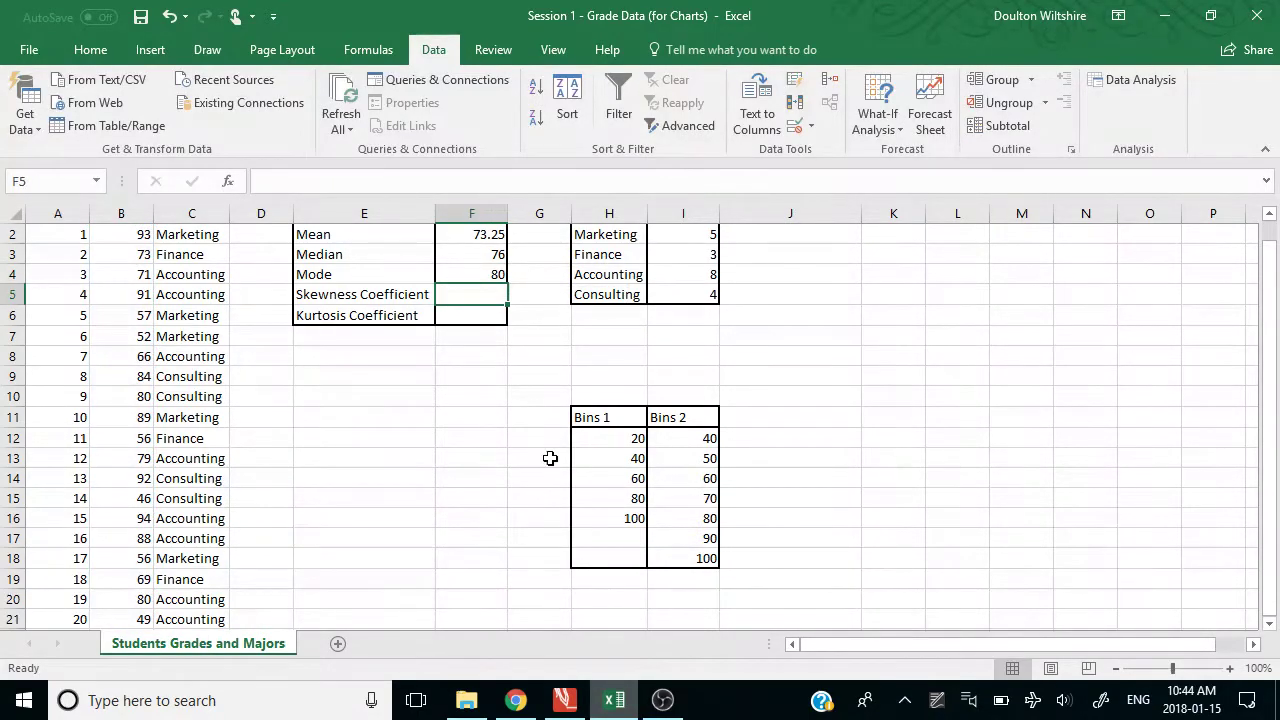
- Calculate the skewness of the grades in cell F5 with the formula =SKEW(B2:B21)
scroll(550, 458, "up", 1)
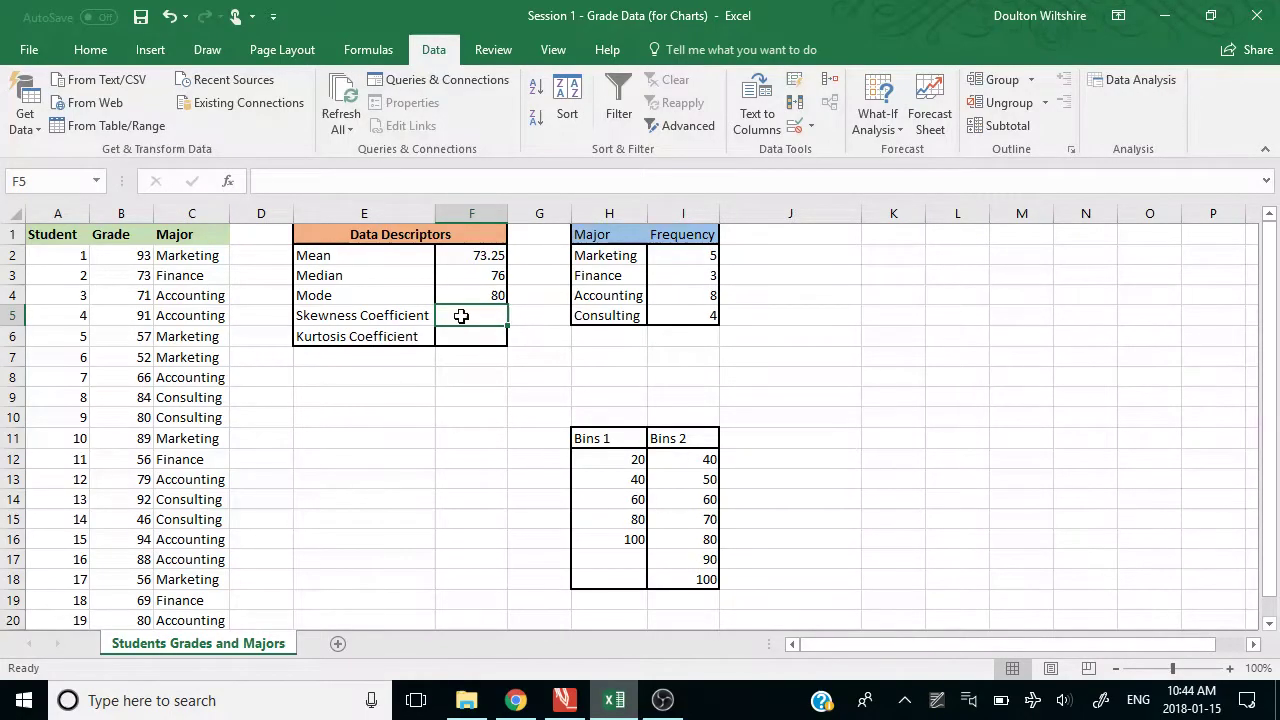
type("=")
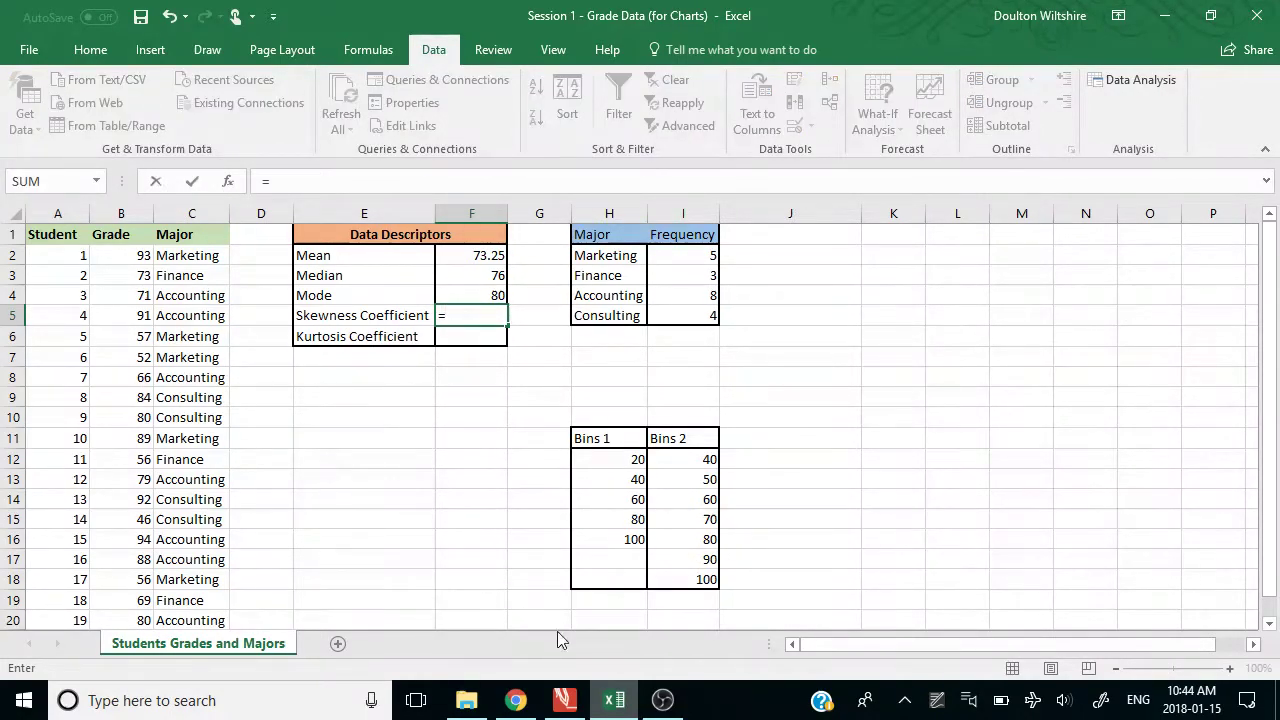
type("skew")
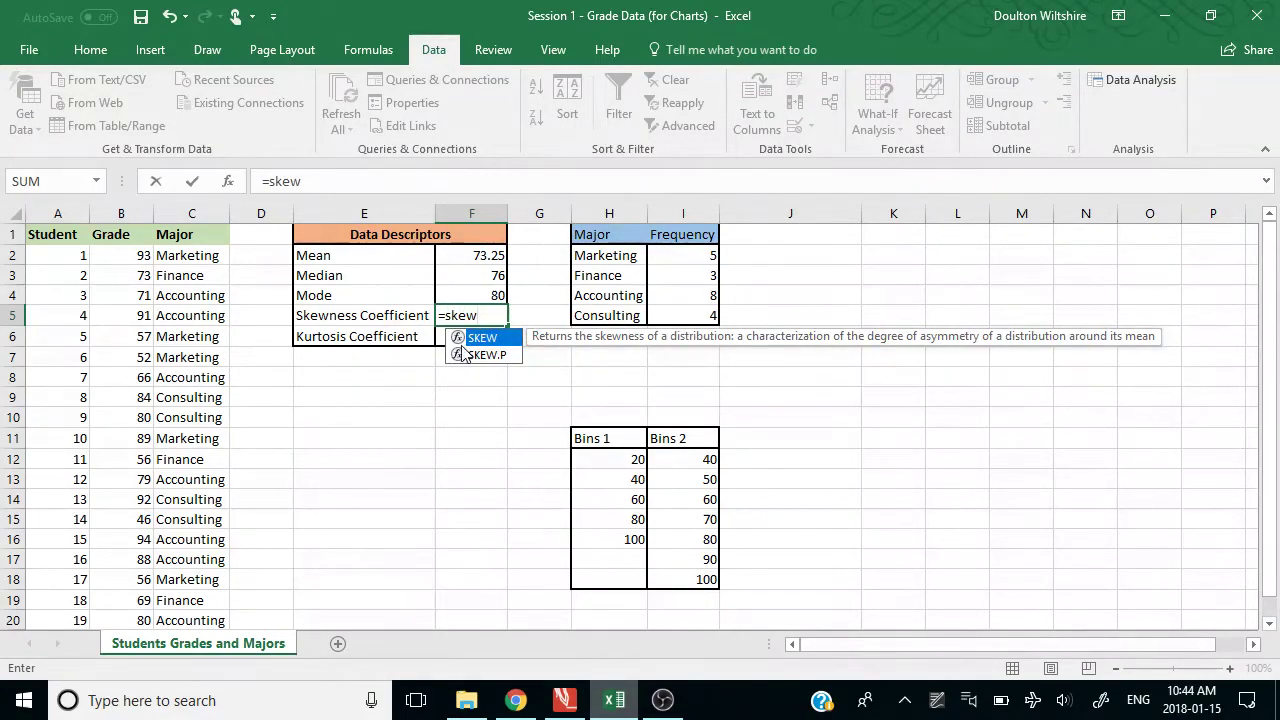
double_click(474, 340)
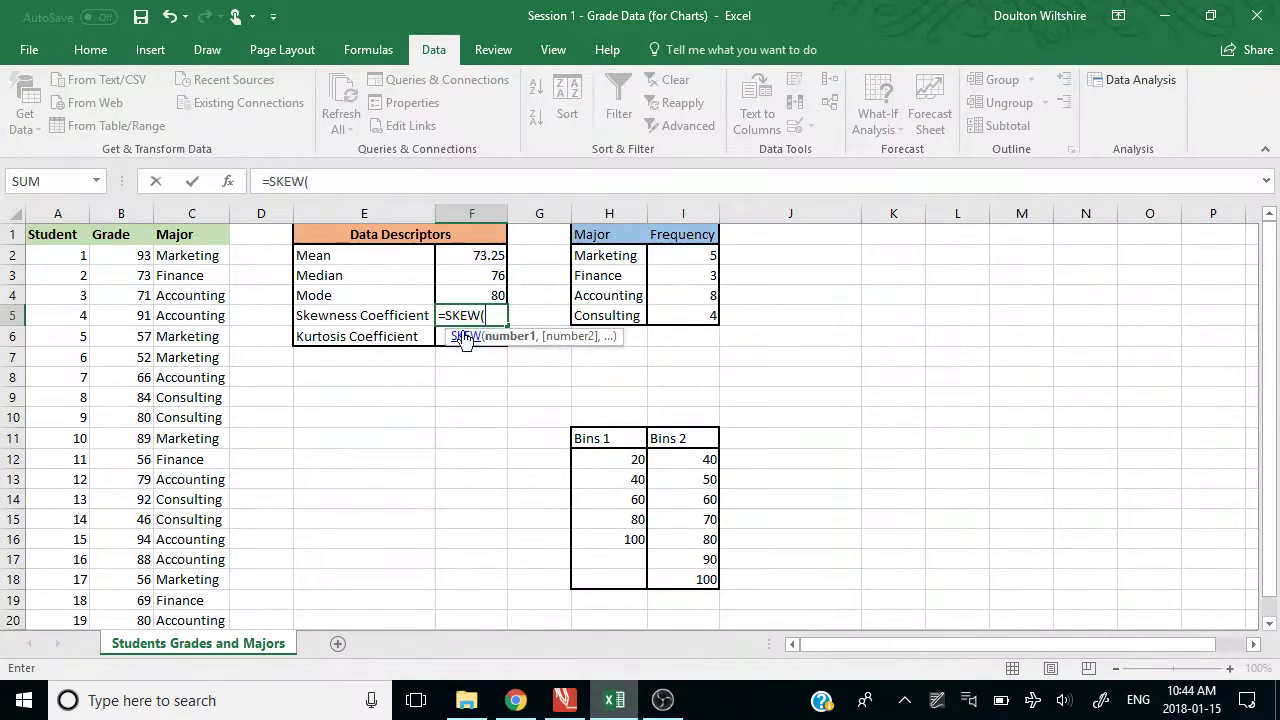
left_click(128, 257)
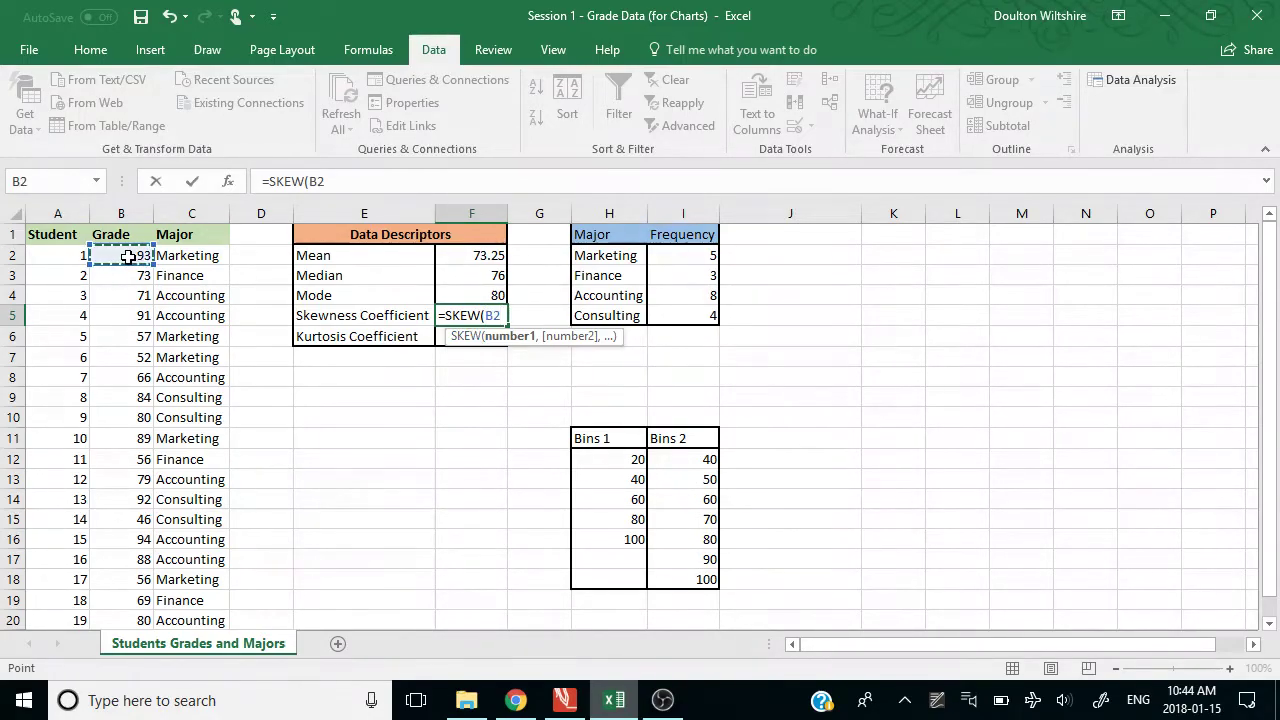
key("ctrl+shift+Down")
type(")")
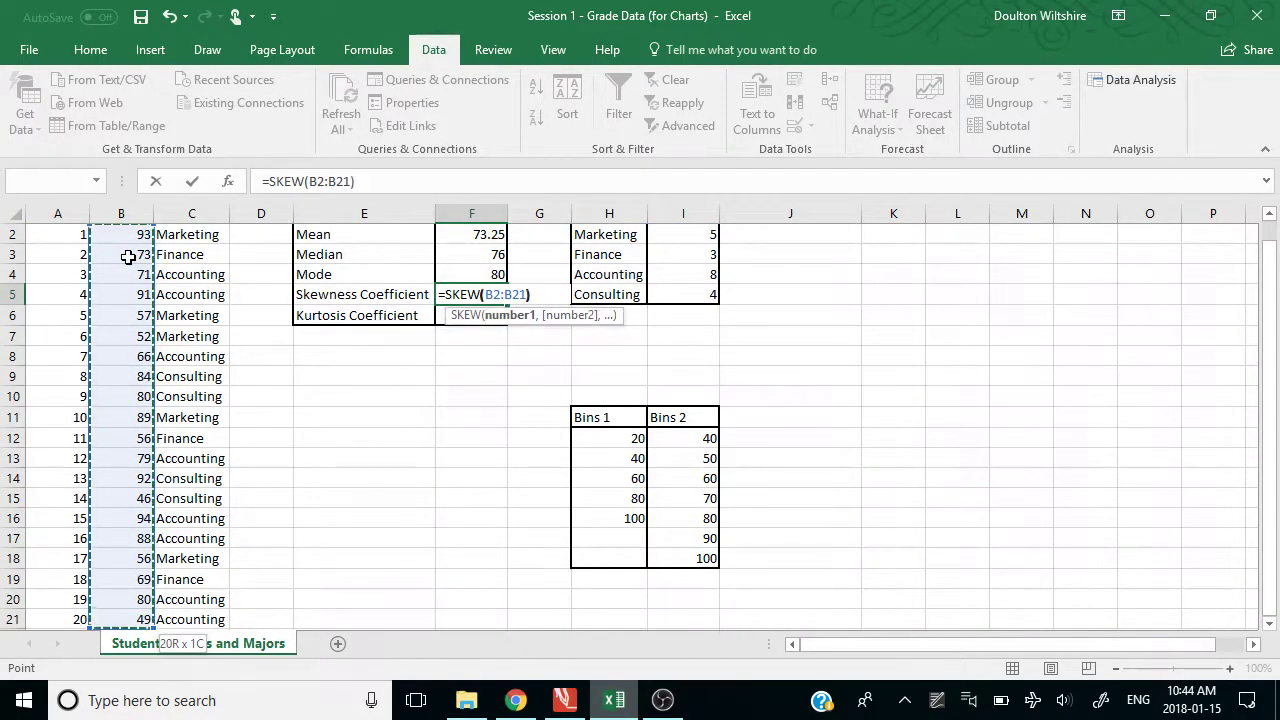
key("Return")
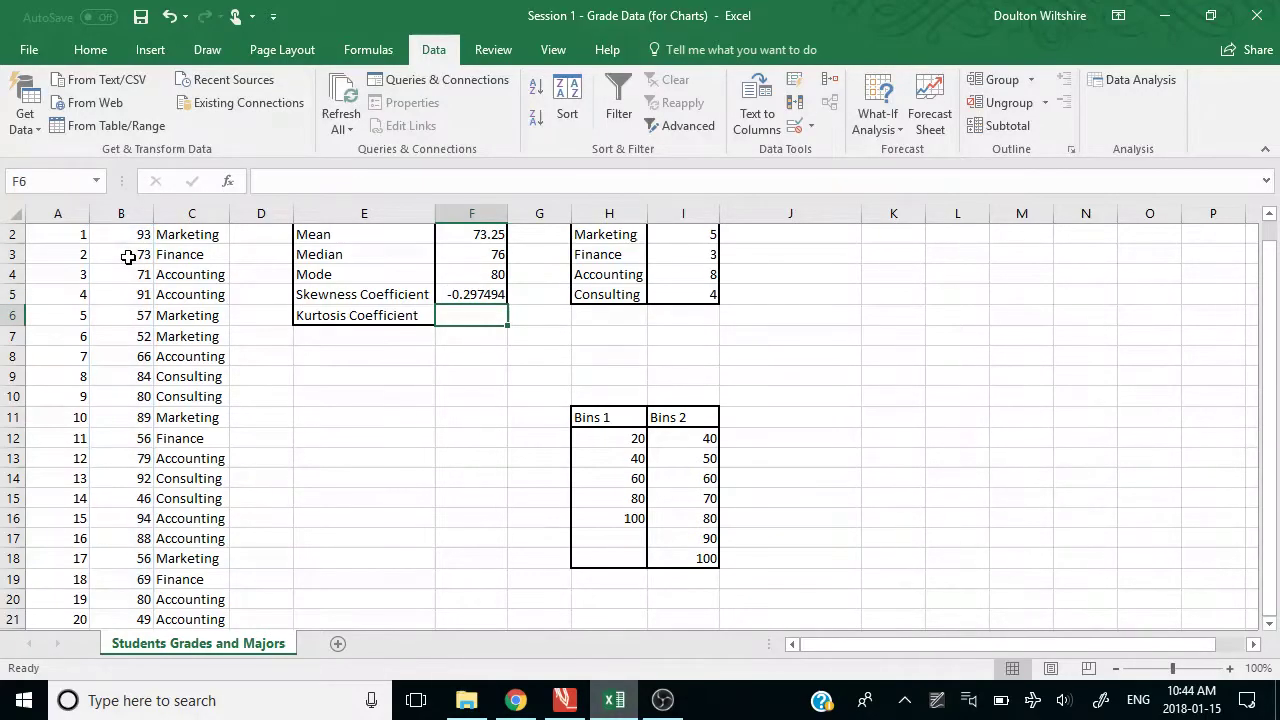
- Calculate the kurtosis of the grades in cell F6 with the formula =KURT(B2:B21)
scroll(543, 339, "up", 1)
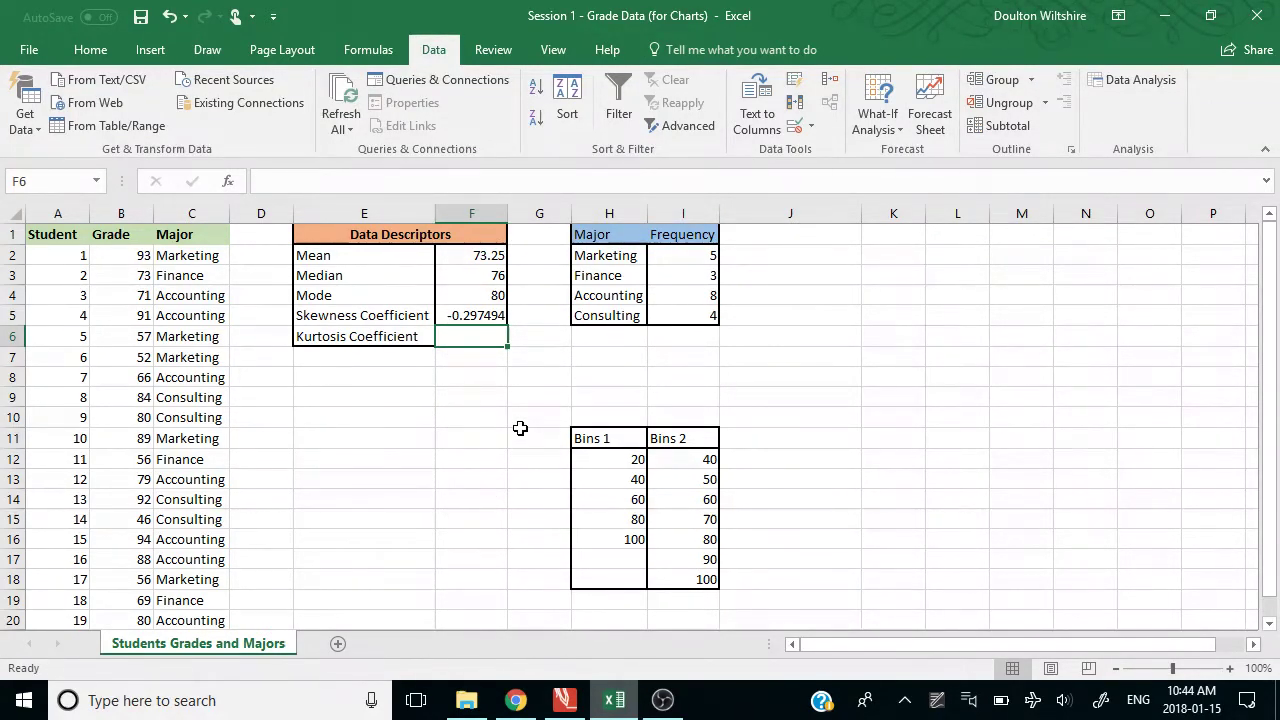
type("=")
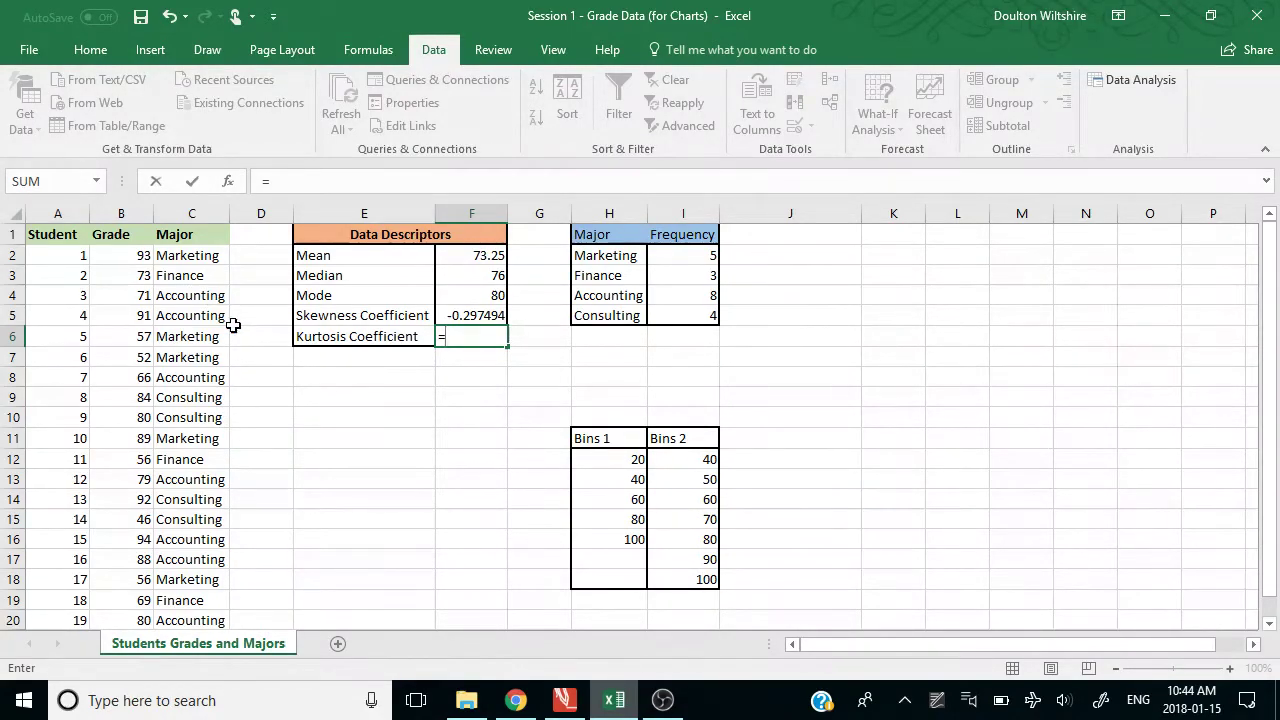
type("kurt")
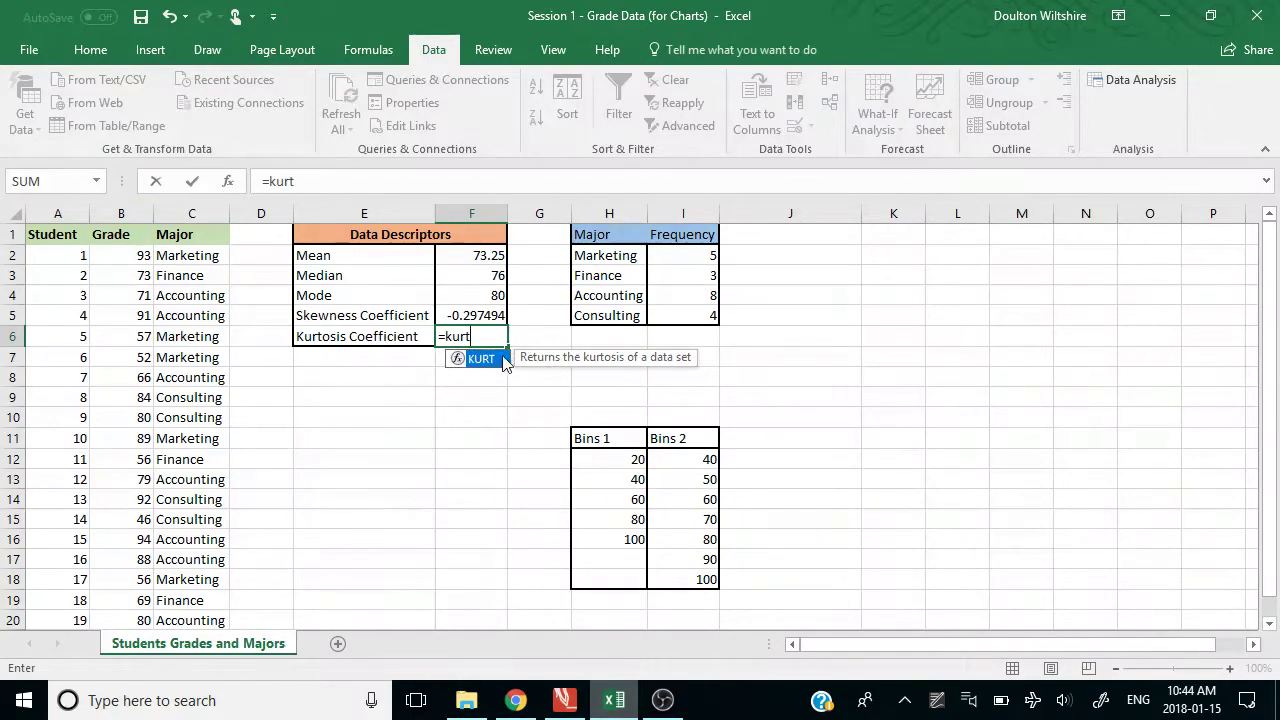
double_click(487, 362)
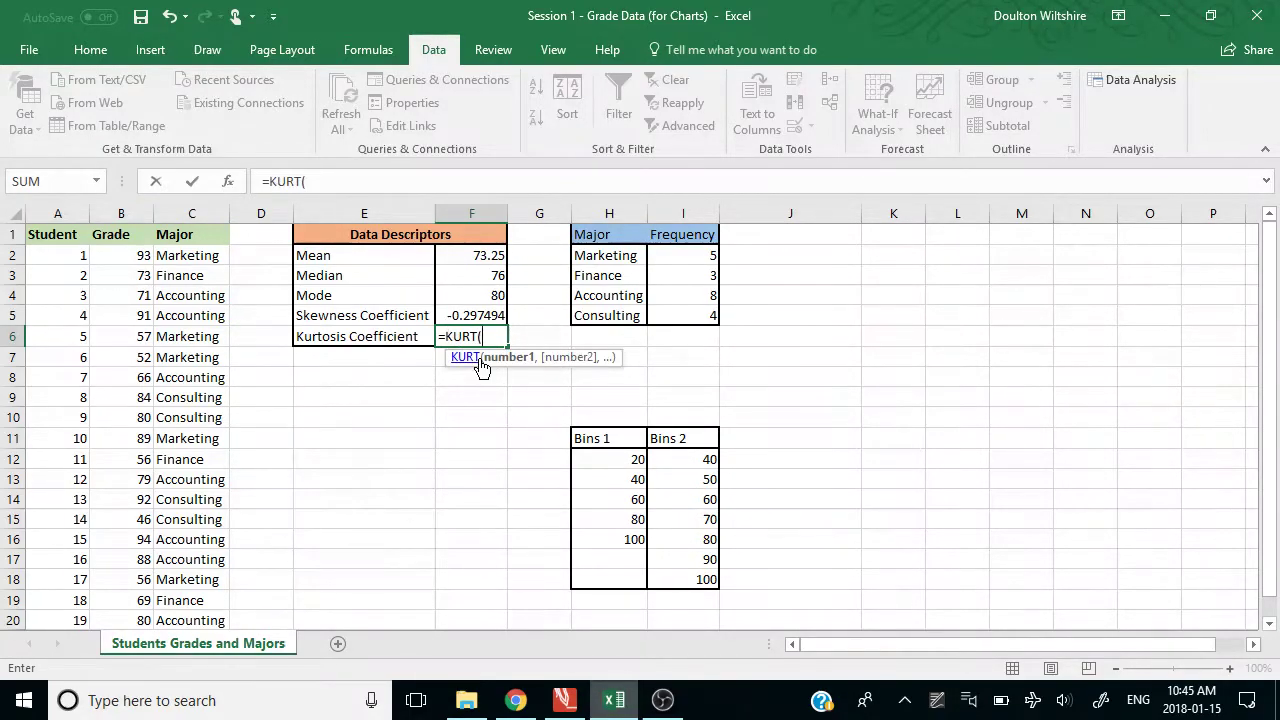
left_click_drag(116, 255, 150, 630)
key("Return")
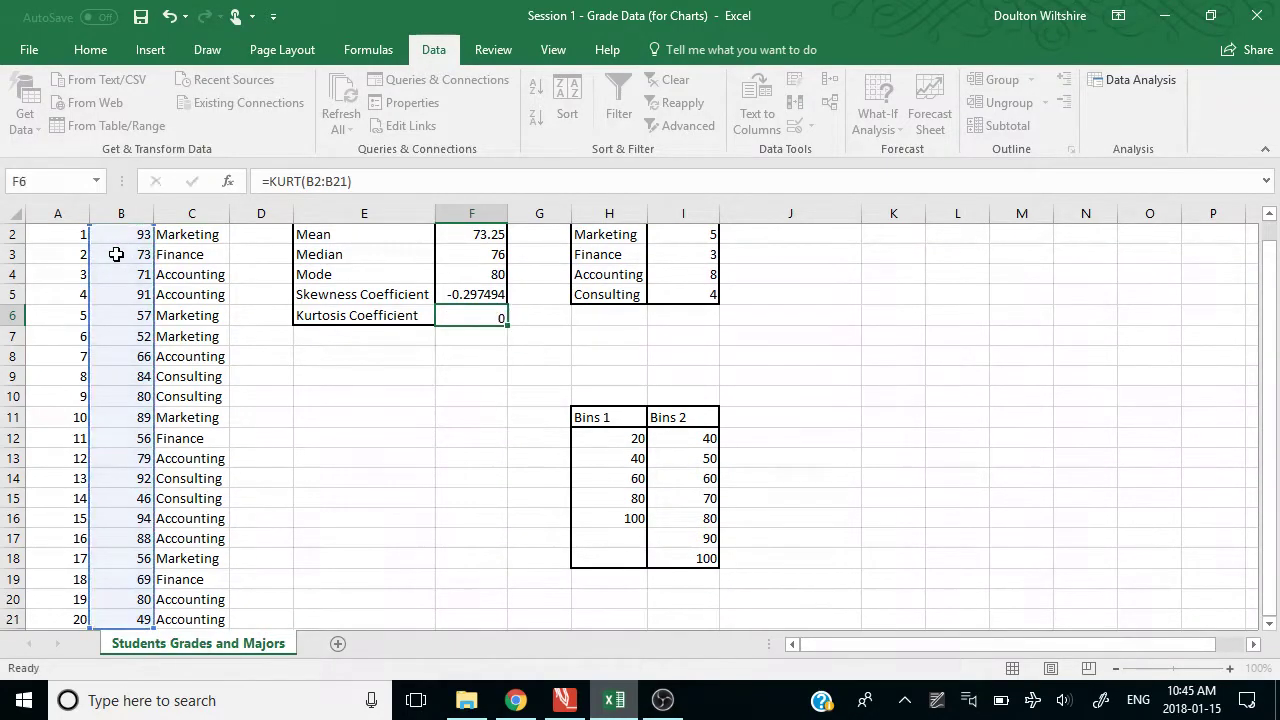
scroll(599, 475, "up", 1)
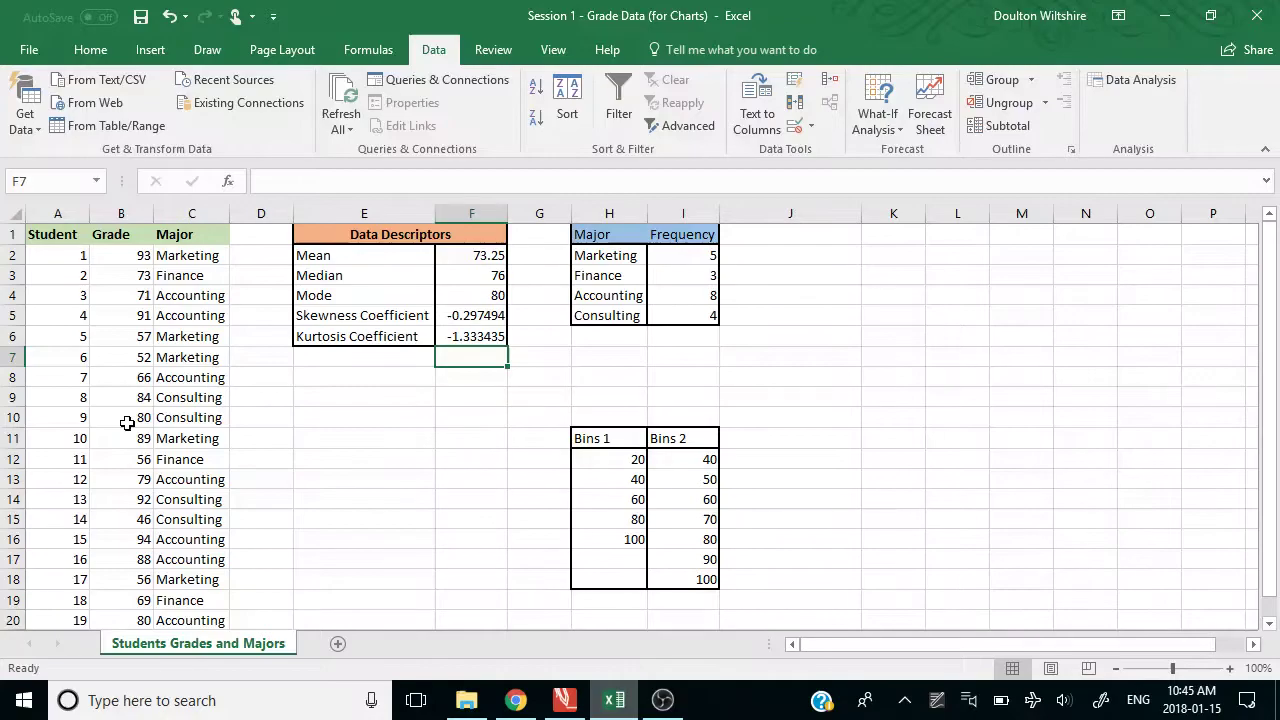
scroll(127, 423, "down", 3)
scroll(127, 423, "up", 3)
left_click(497, 318)
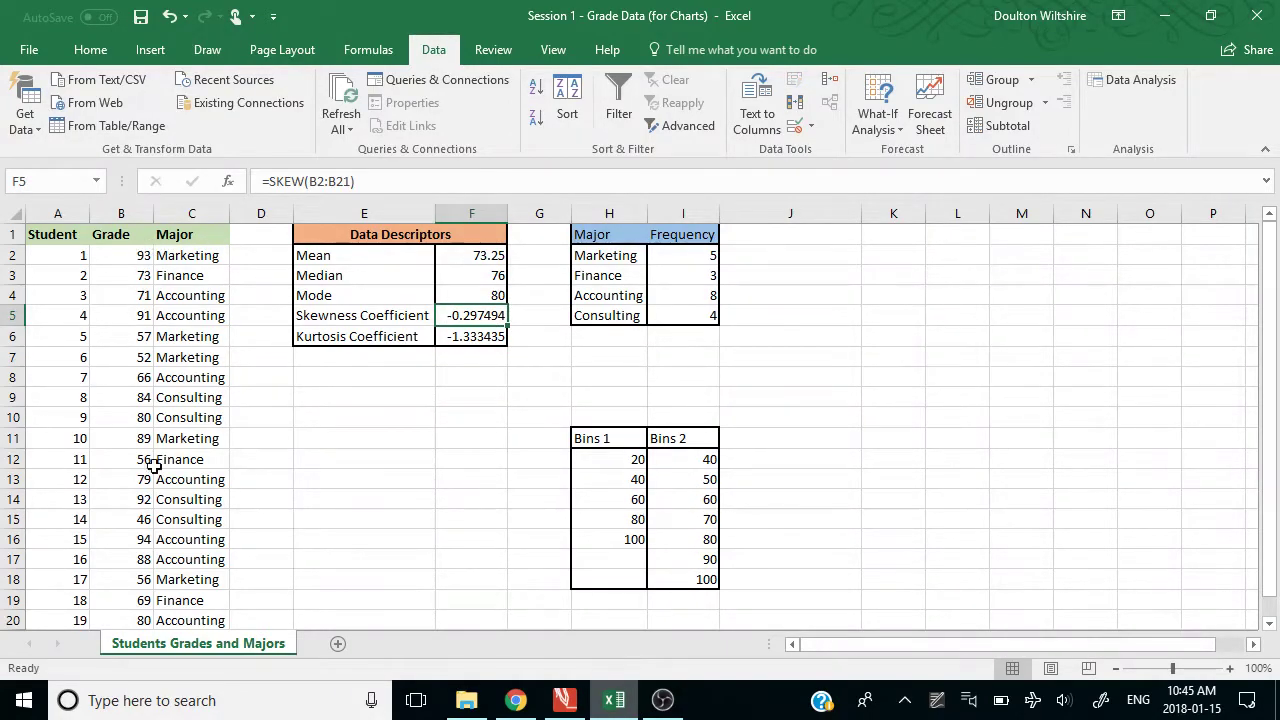
left_click(495, 401)
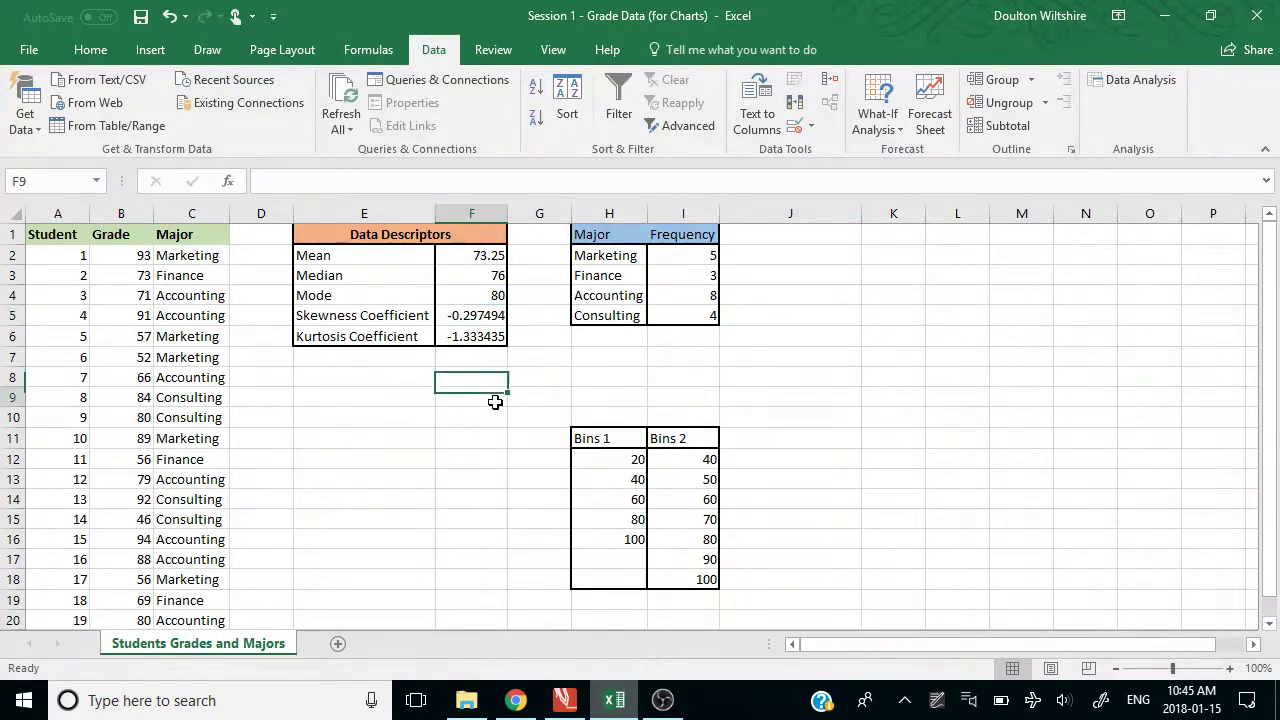
- Set up a Descriptive Statistics analysis of the grades with input range $B$1:$B$21 and labels in the first row
left_click(1151, 78)
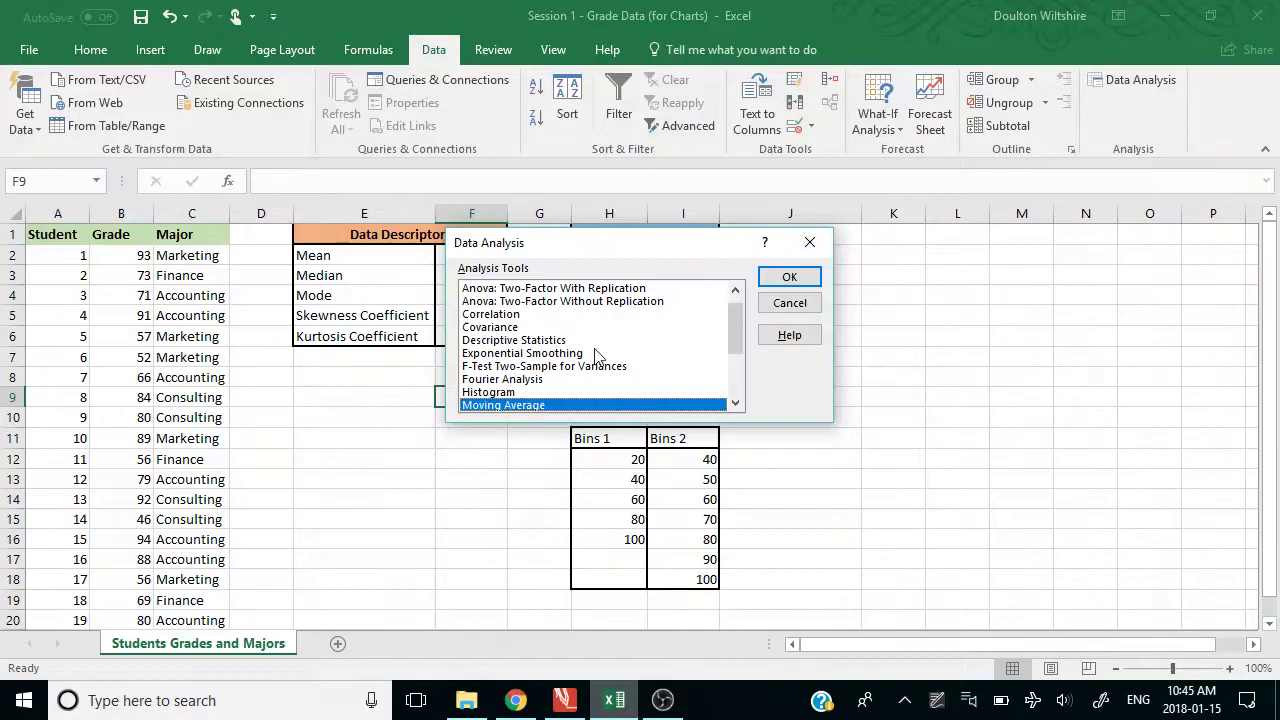
left_click(496, 343)
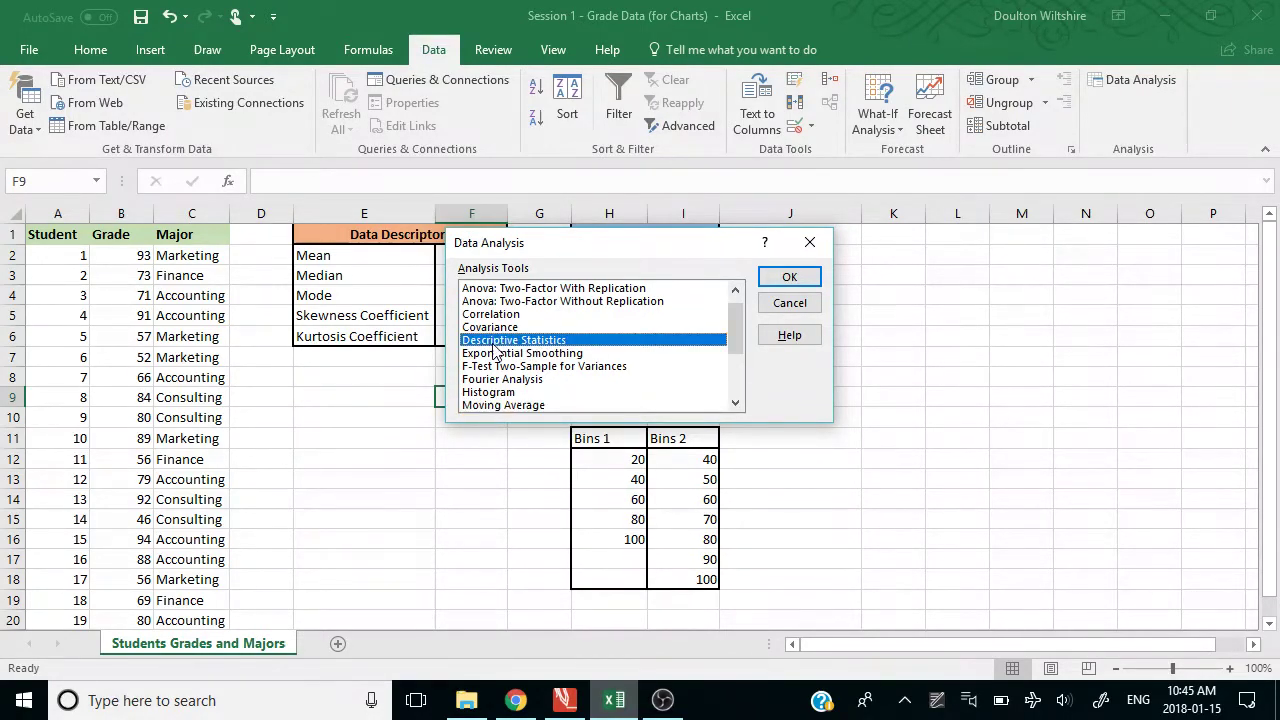
left_click(795, 270)
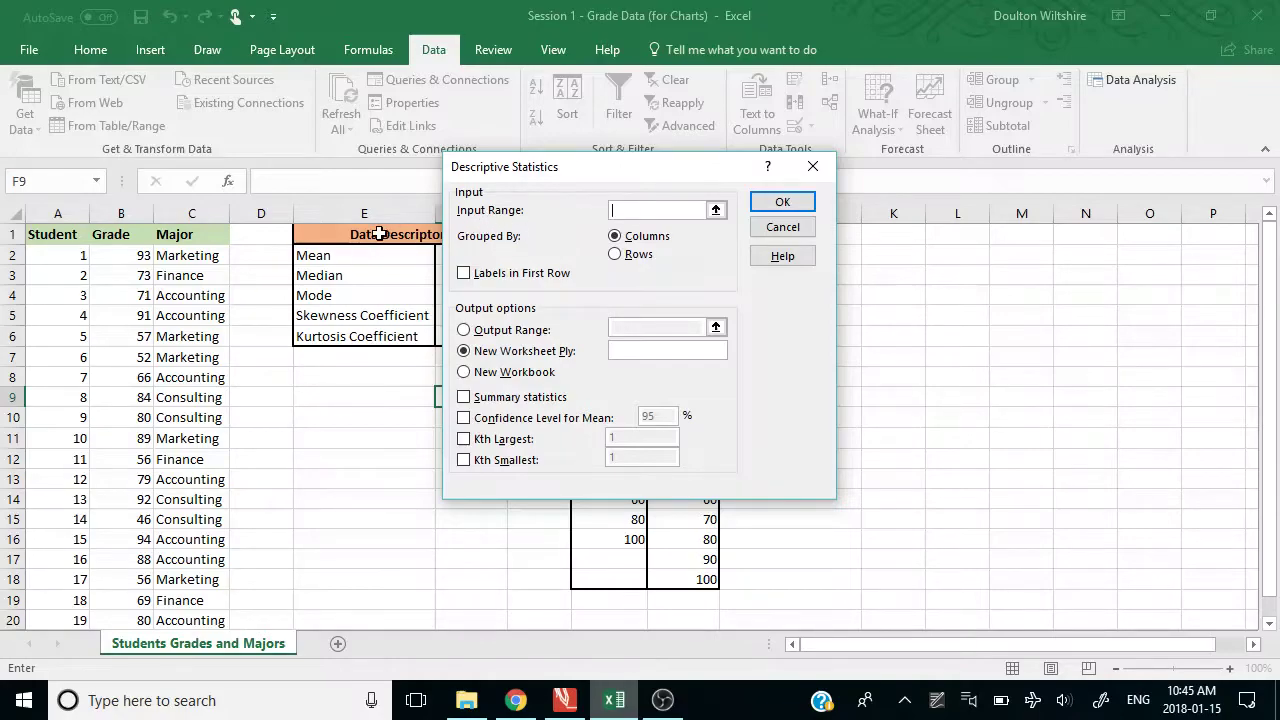
left_click(117, 234)
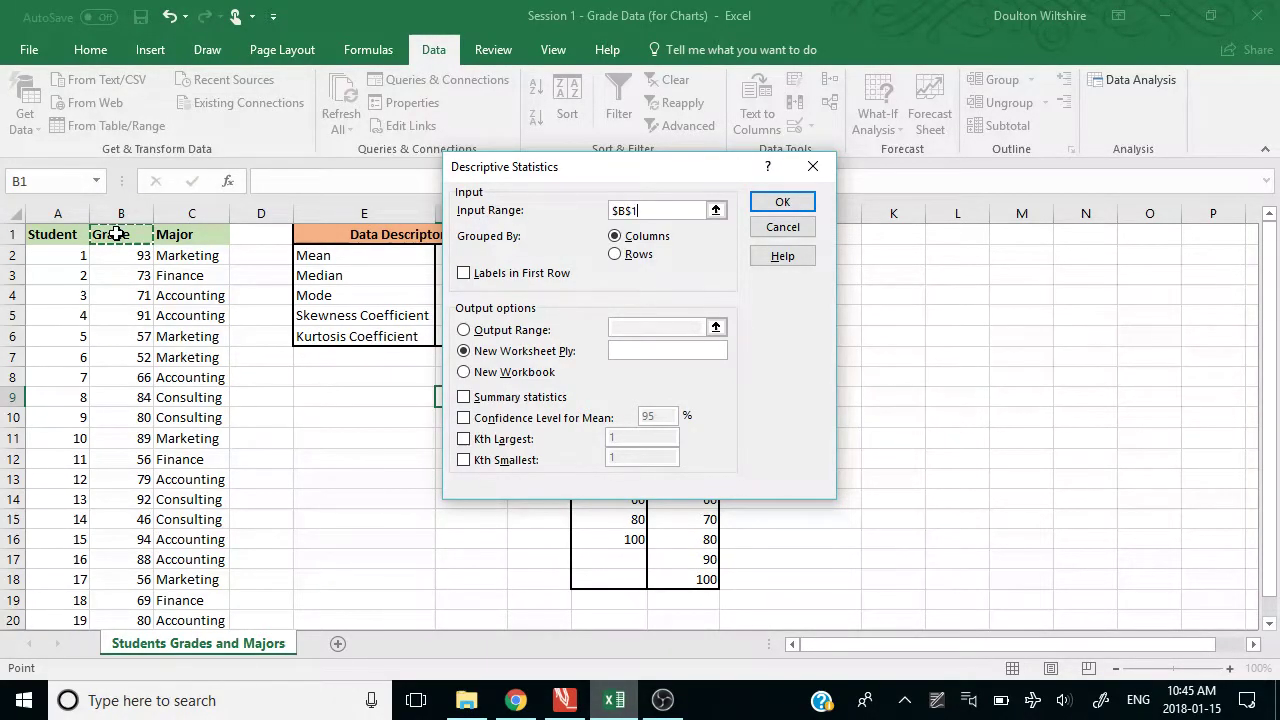
key("ctrl+shift+Down")
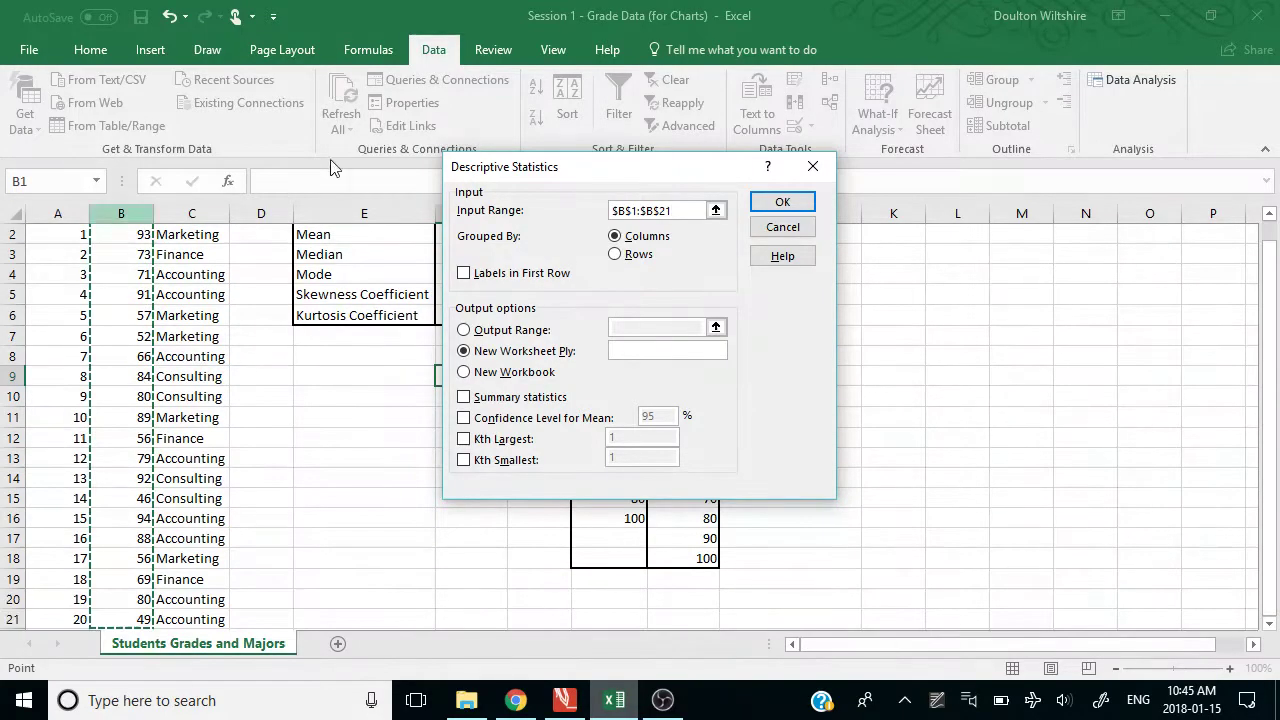
scroll(310, 447, "up", 1)
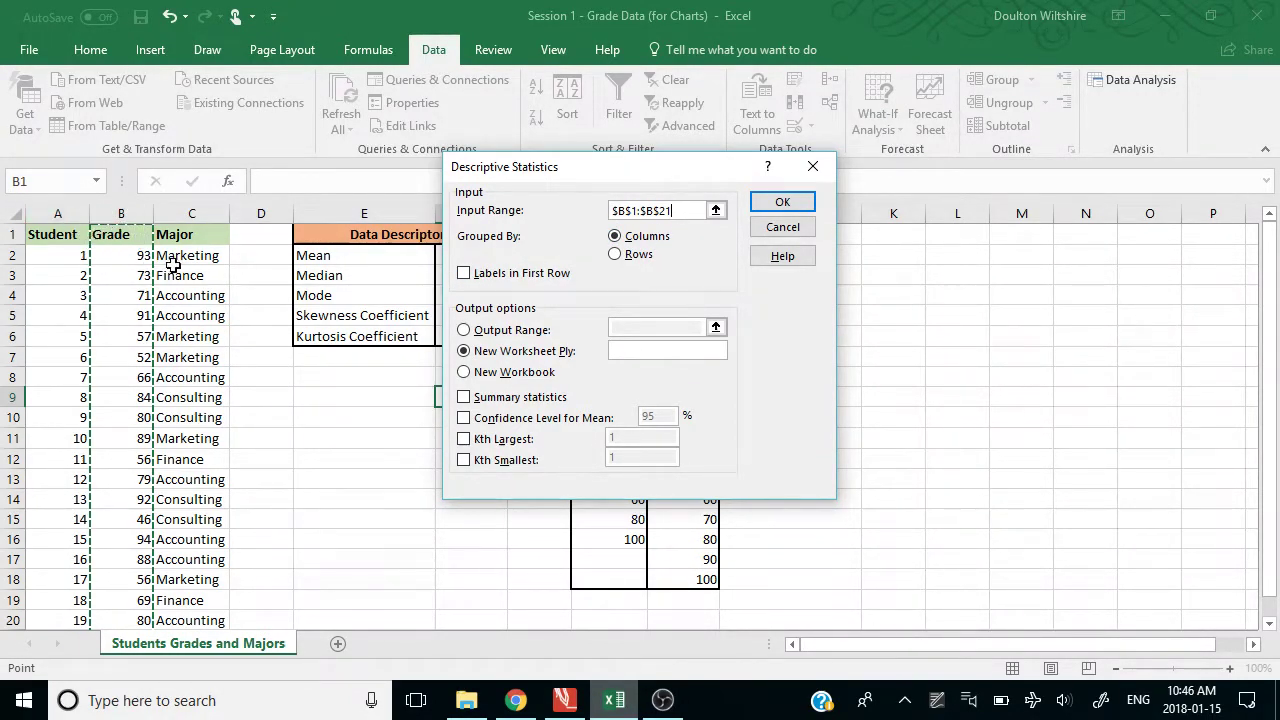
left_click(465, 274)
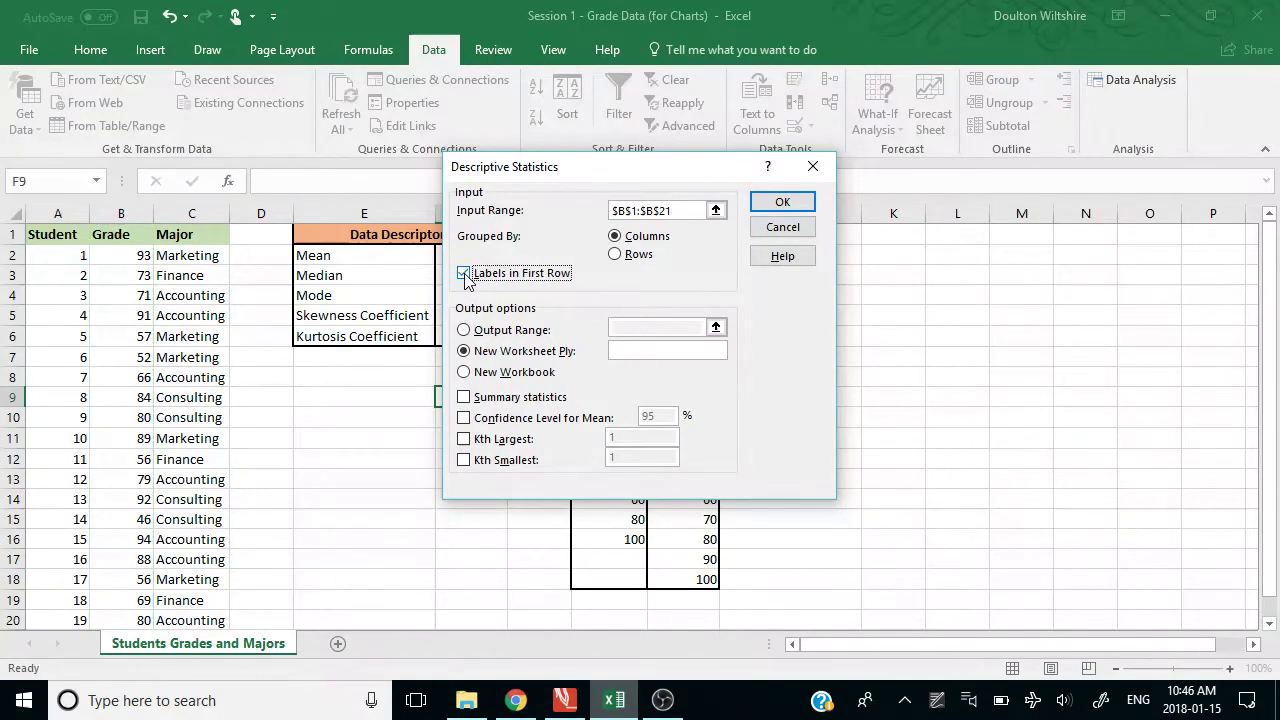
- Output the summary statistics to the range starting at $K$1 and fit column K's width to its labels
left_click(464, 398)
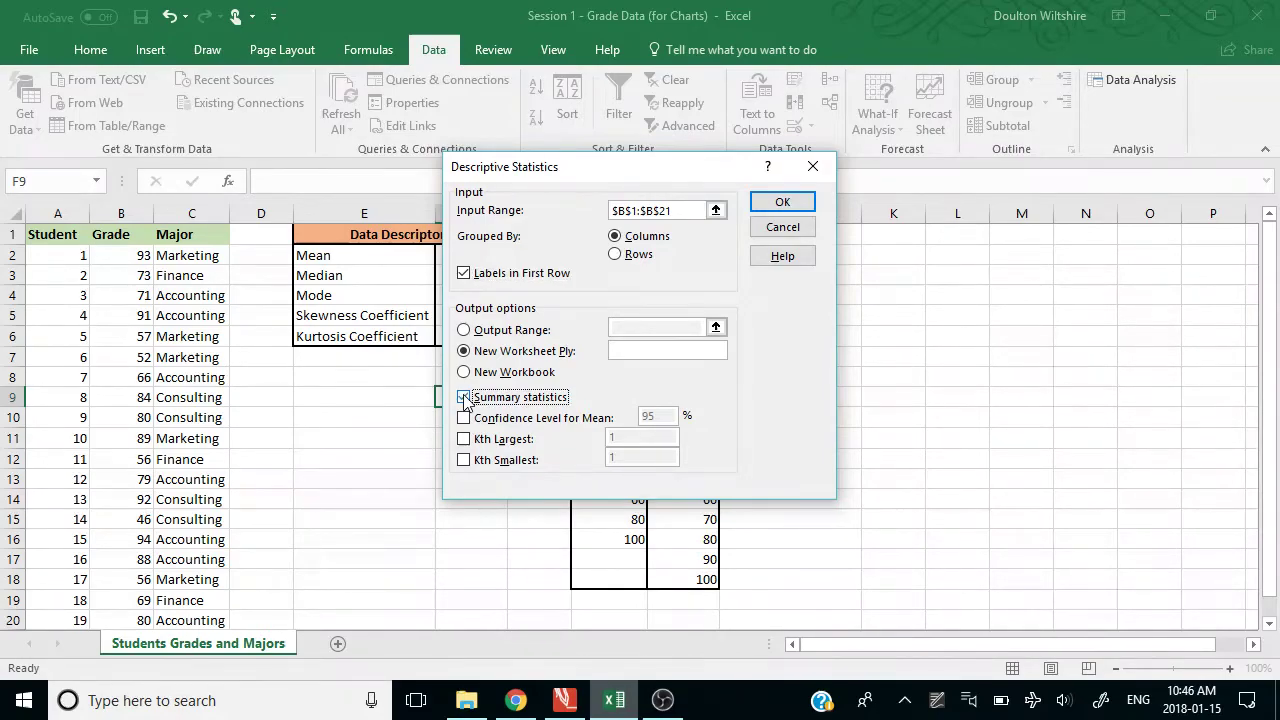
left_click(463, 332)
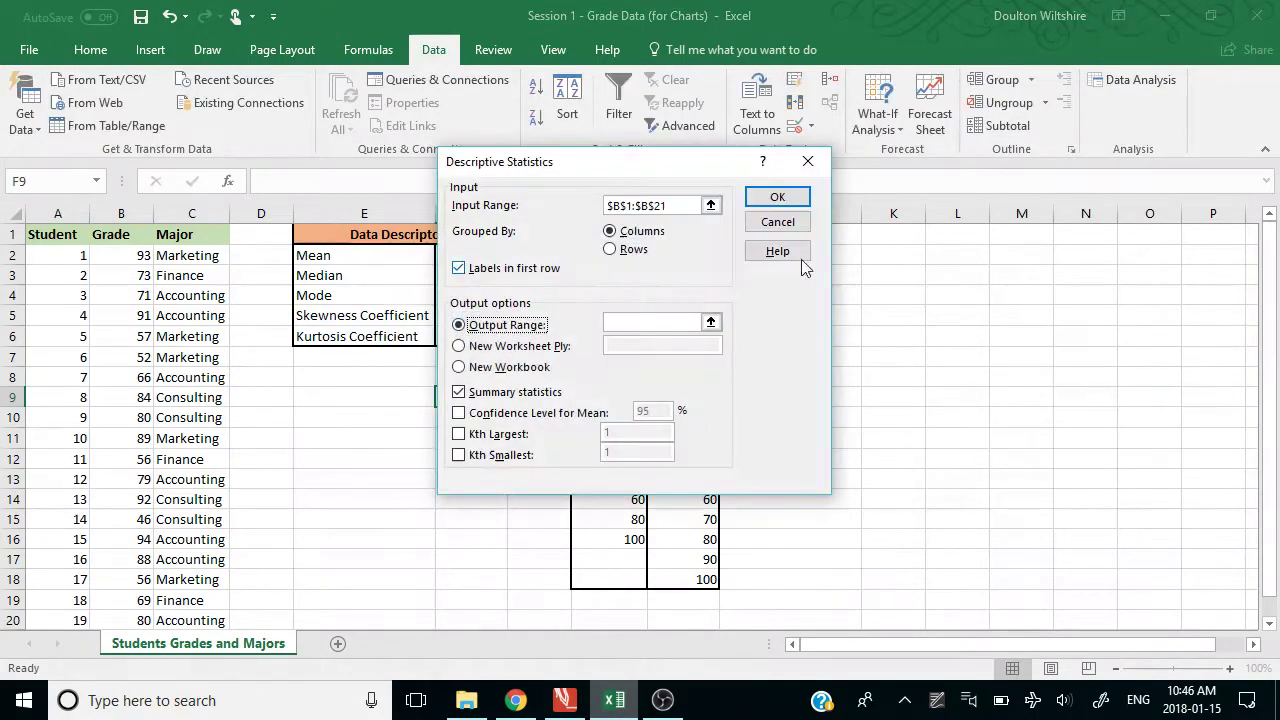
left_click(711, 321)
left_click(901, 258)
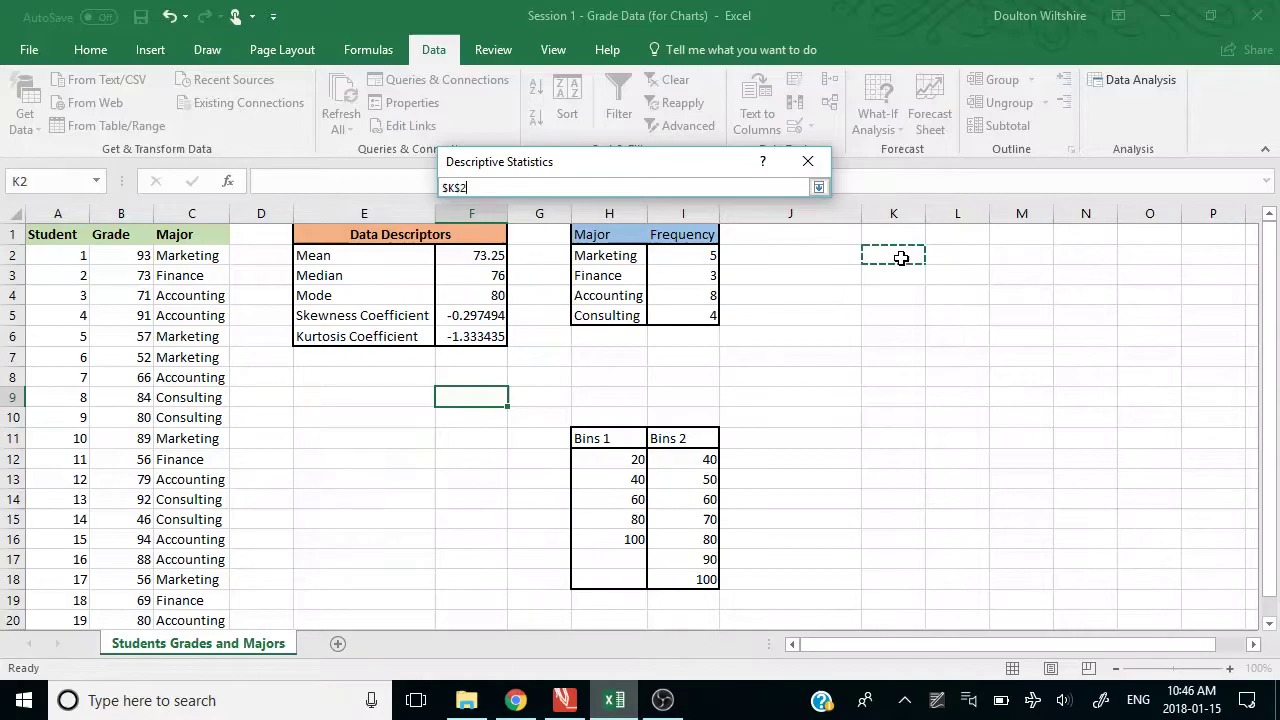
left_click(888, 235)
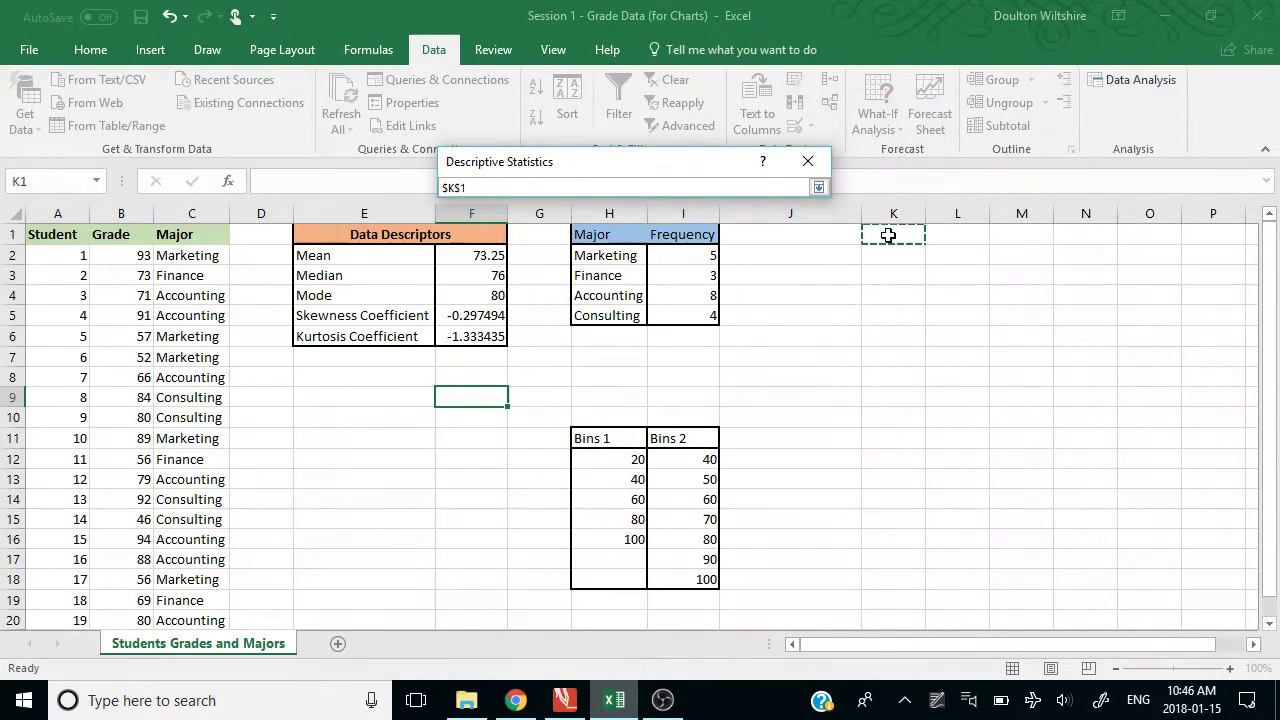
key("Return")
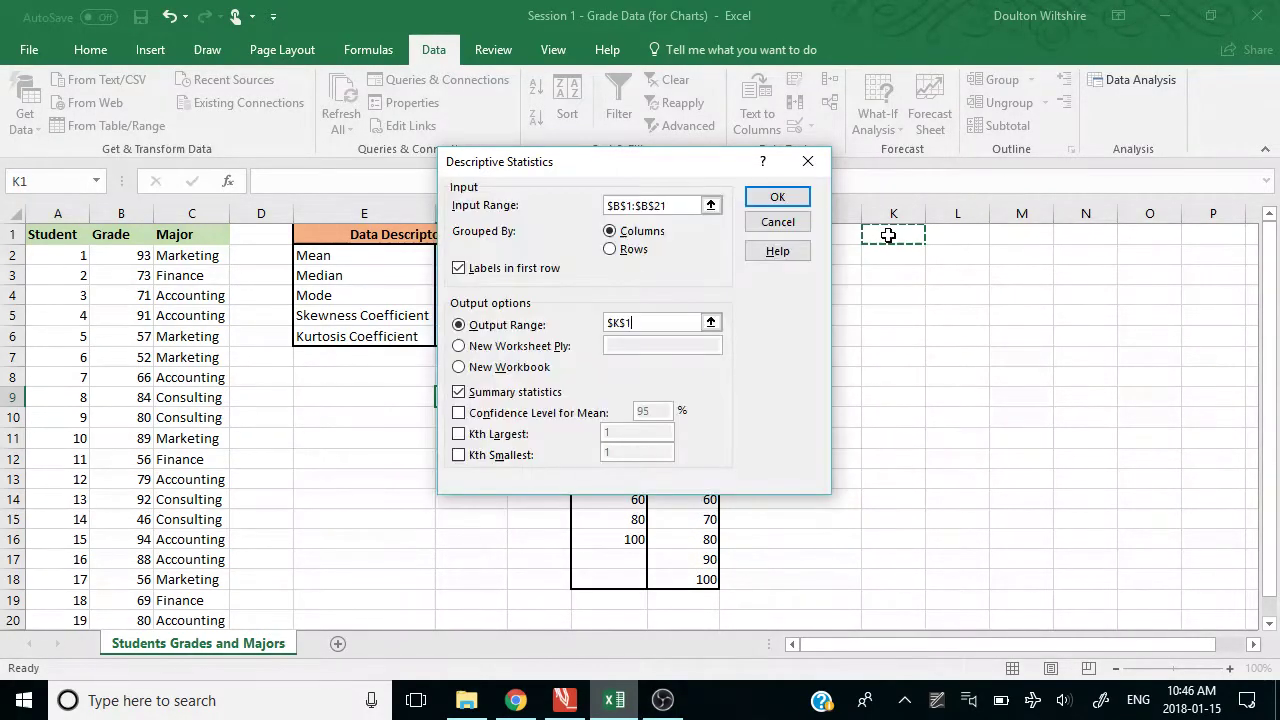
left_click(787, 197)
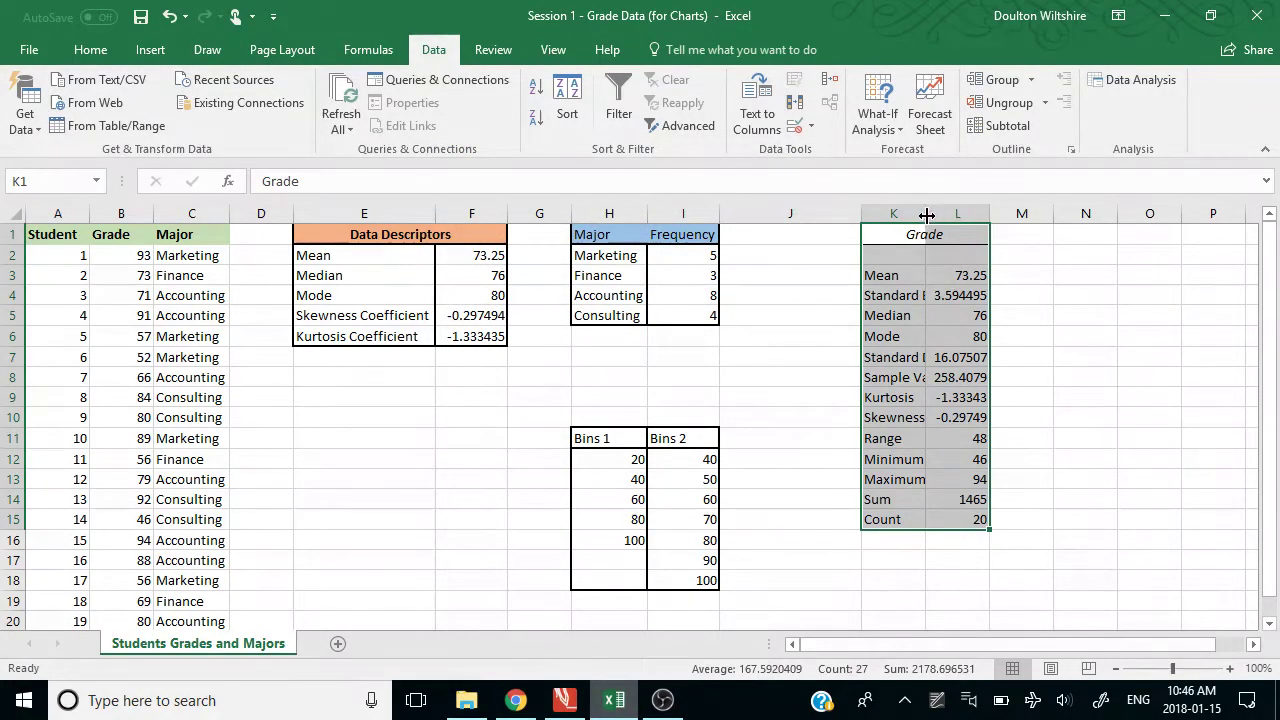
double_click(927, 215)
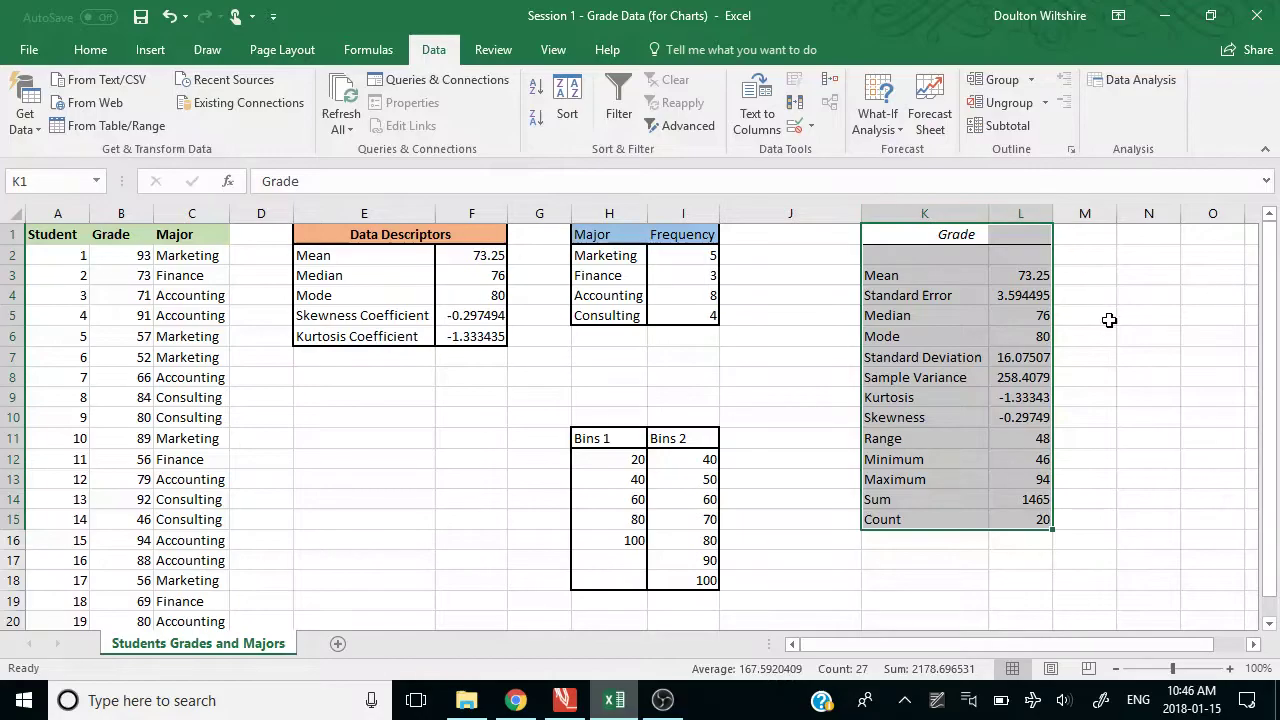
- Examine the mean, median, mode, sample variance, kurtosis, skewness and range in the generated Grade statistics table
left_click(1008, 315)
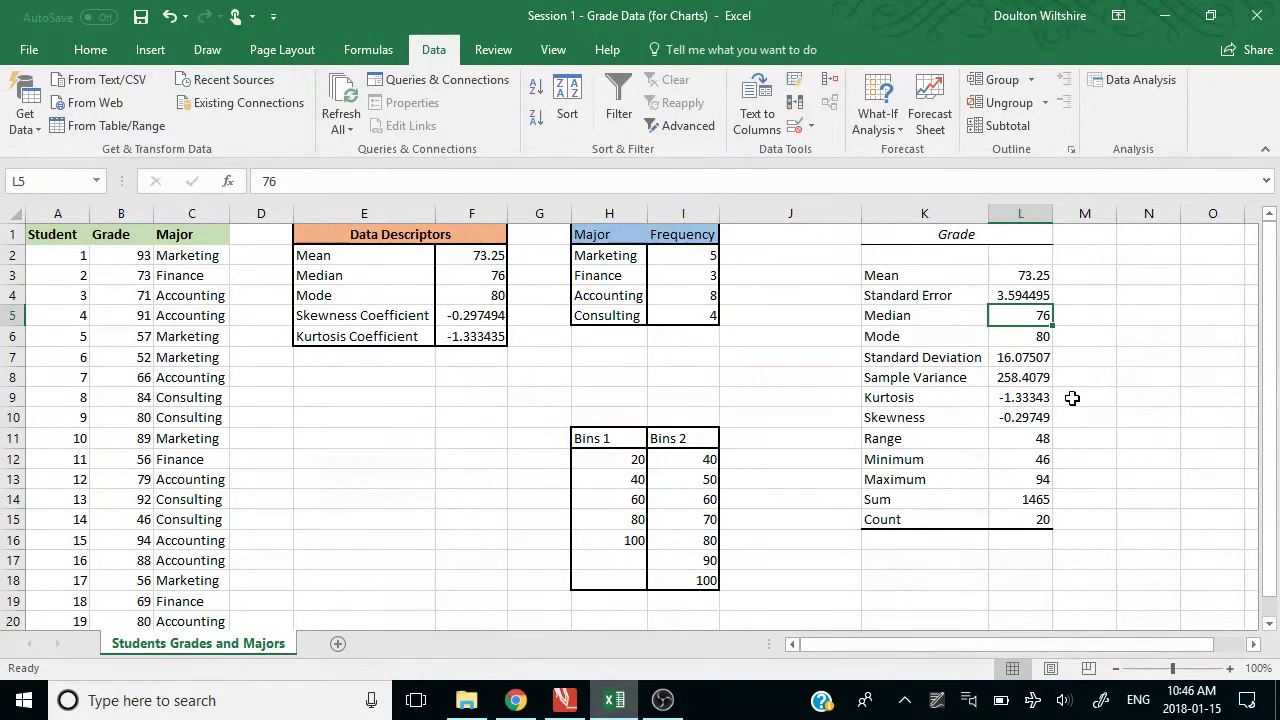
left_click(1030, 277)
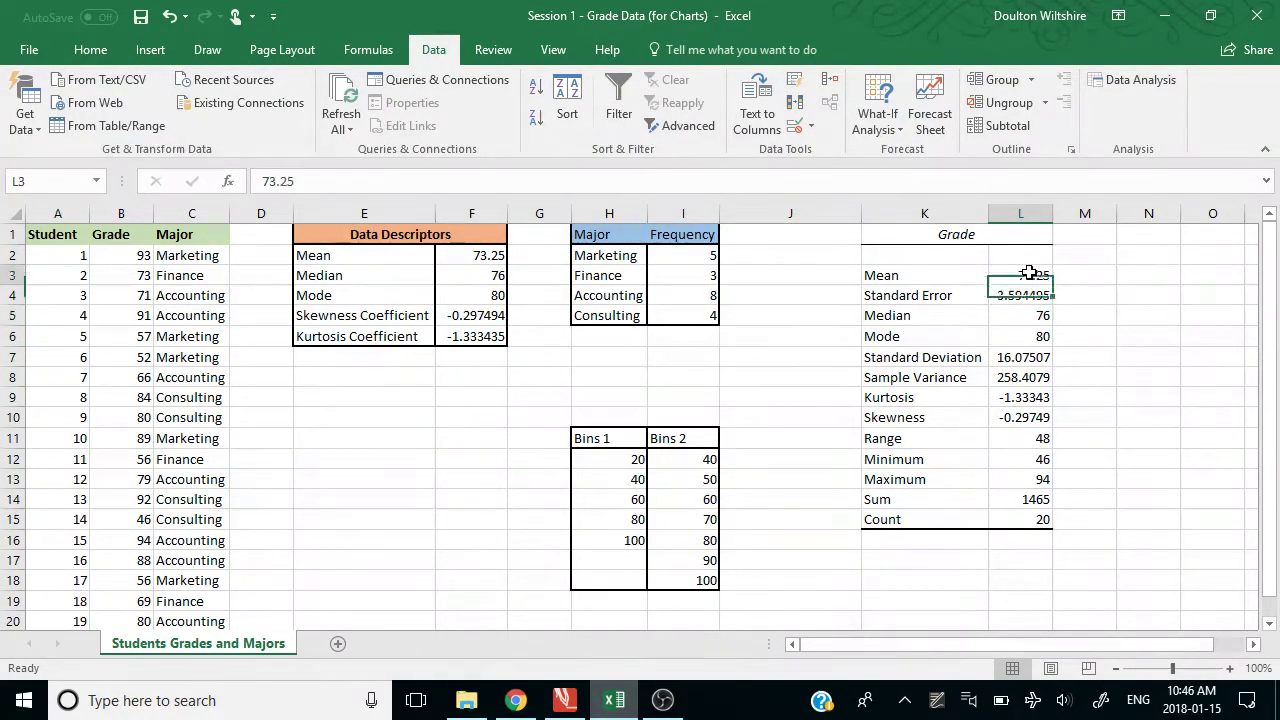
left_click(1038, 315)
left_click(1038, 337)
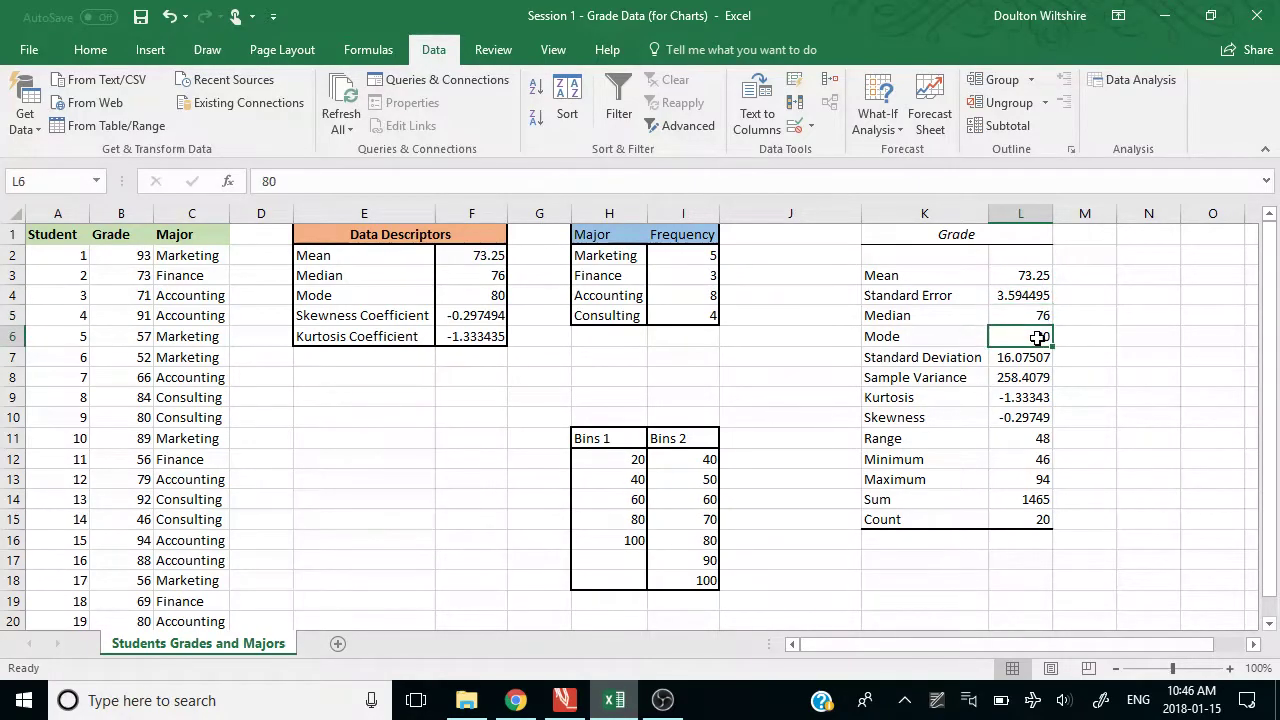
left_click(1042, 373)
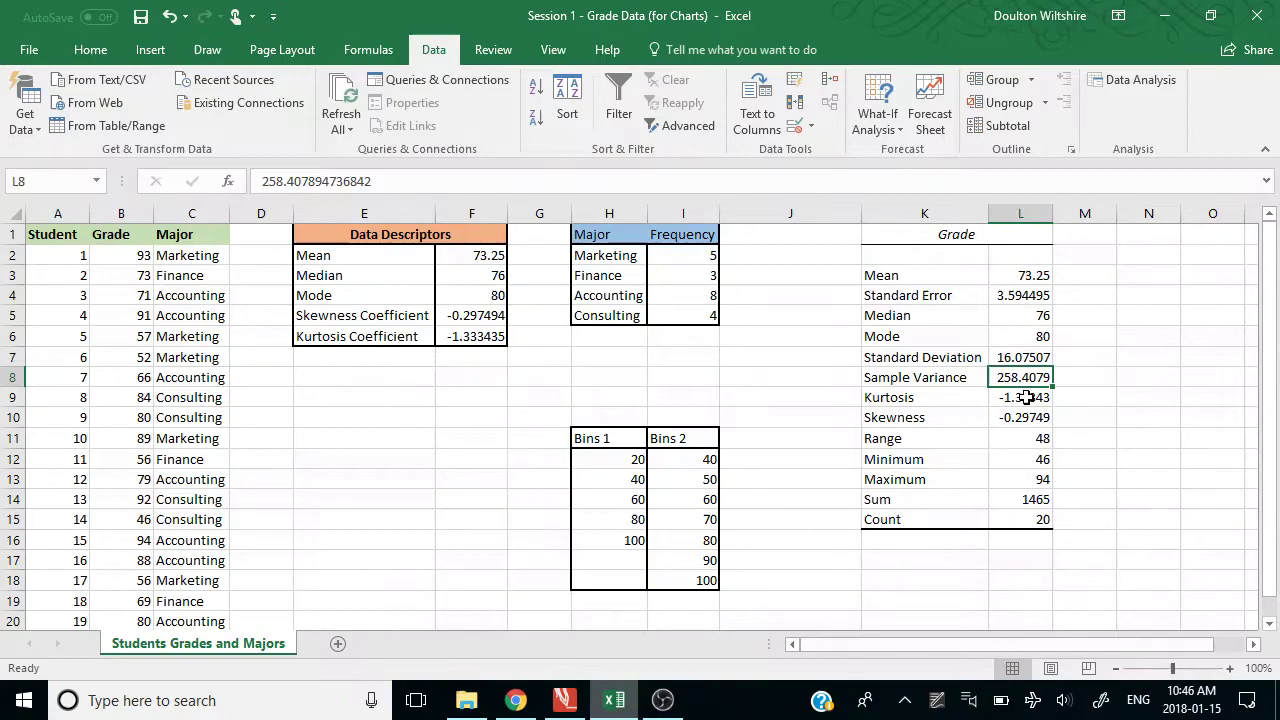
left_click(1026, 397)
left_click(1041, 421)
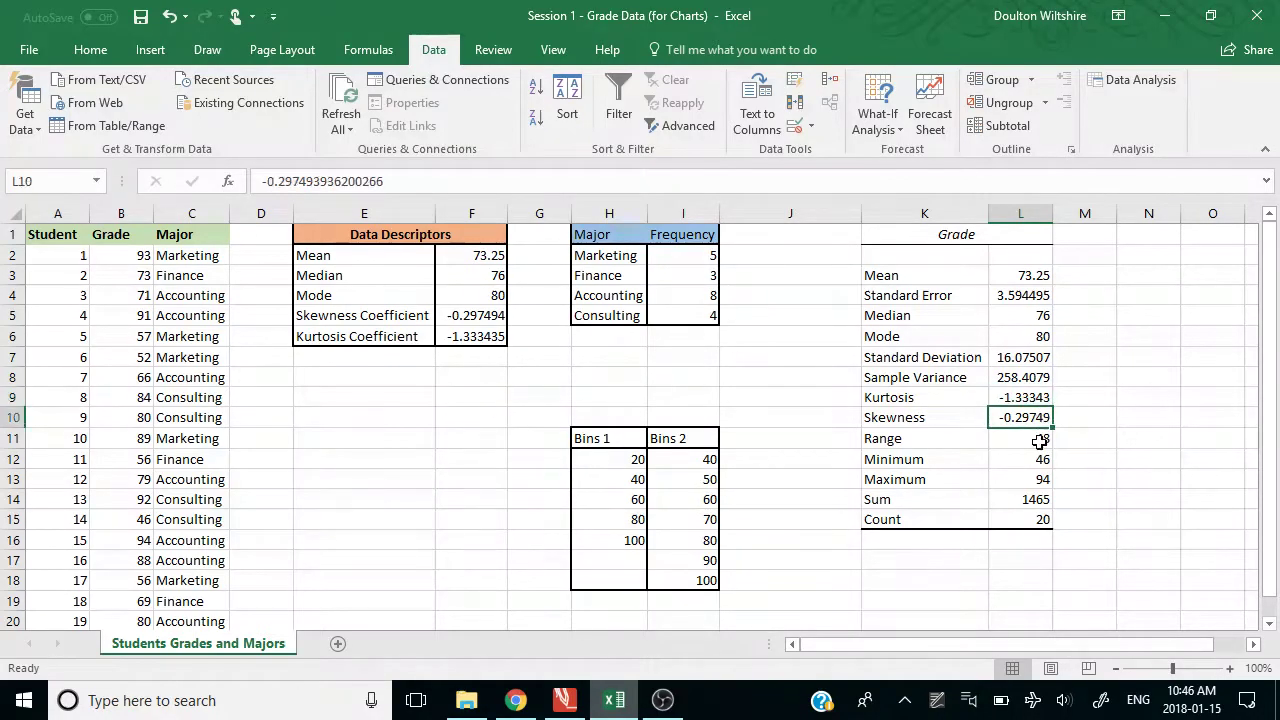
left_click(1041, 440)
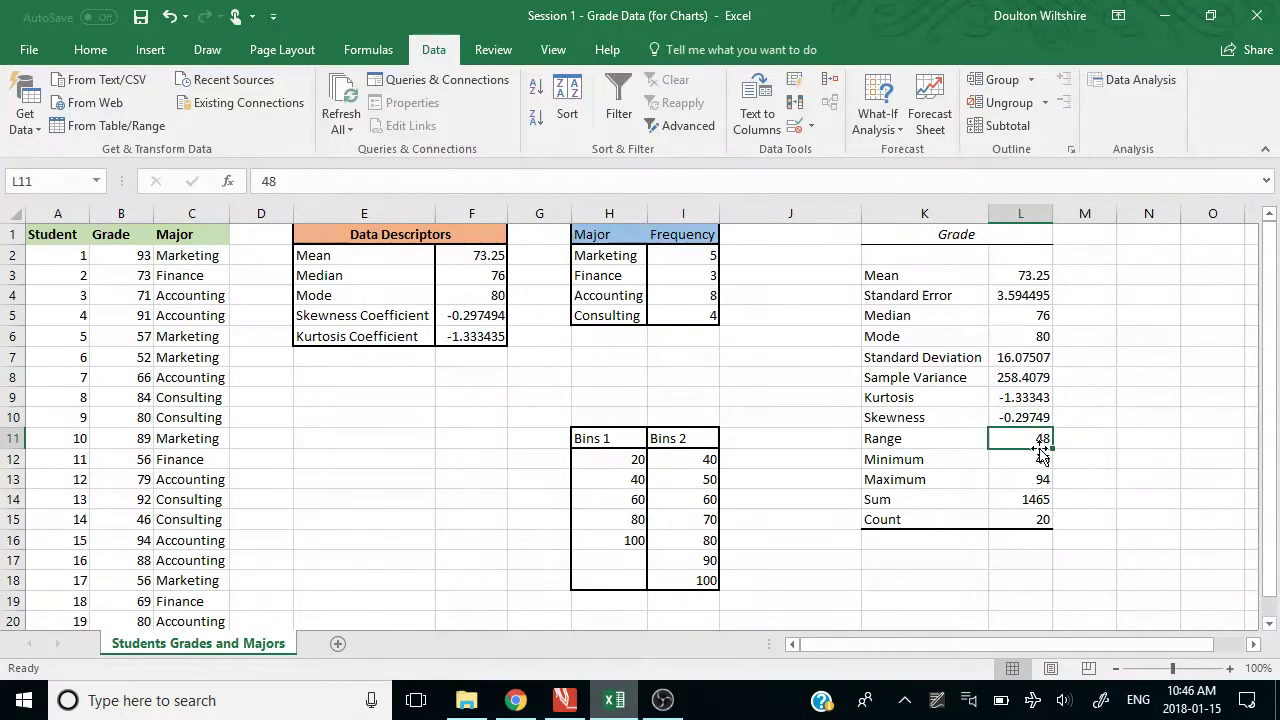
- Examine the majors in H2:H5 and the COUNTIF frequencies in I2:I5
left_click(750, 344)
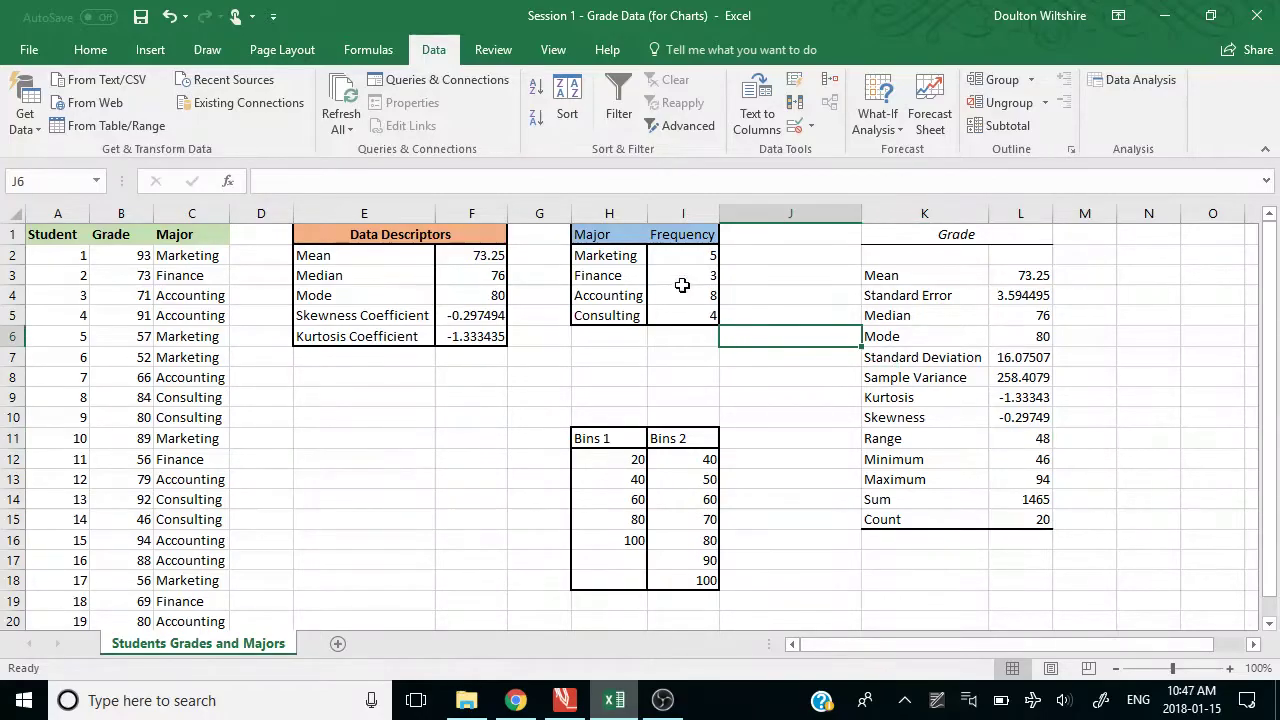
left_click_drag(591, 256, 593, 316)
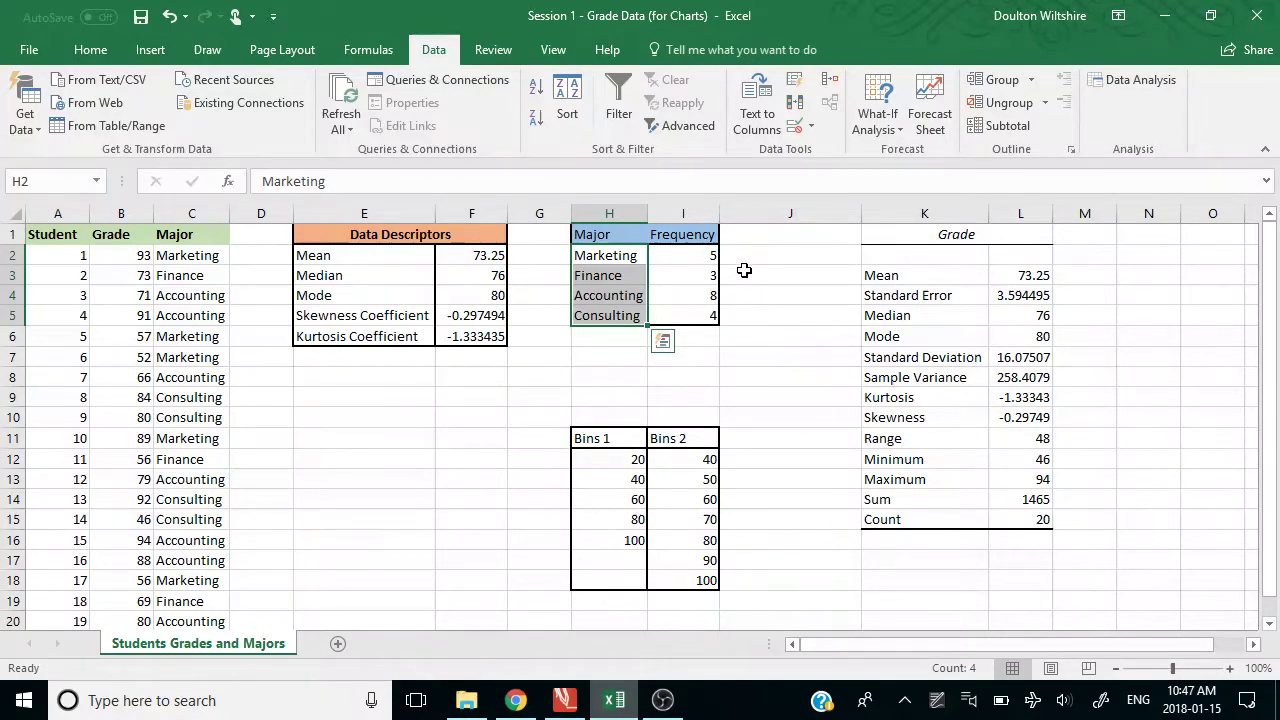
left_click_drag(708, 257, 704, 316)
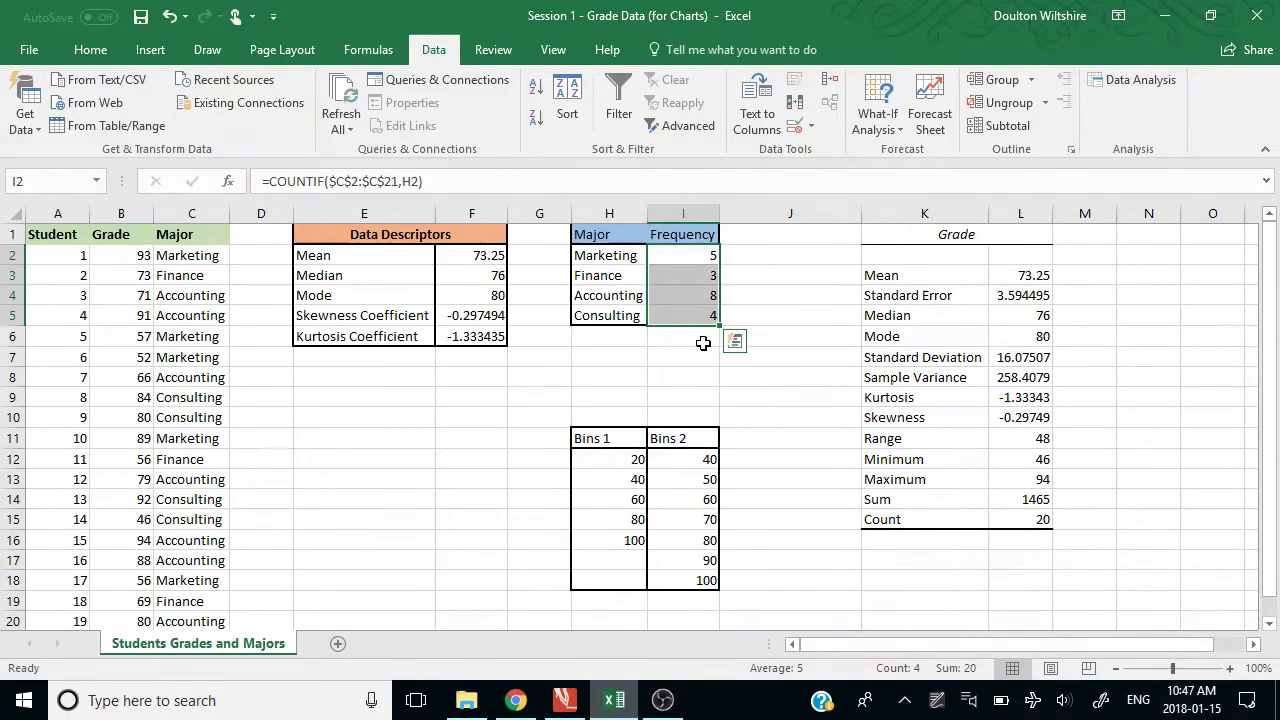
left_click(662, 358)
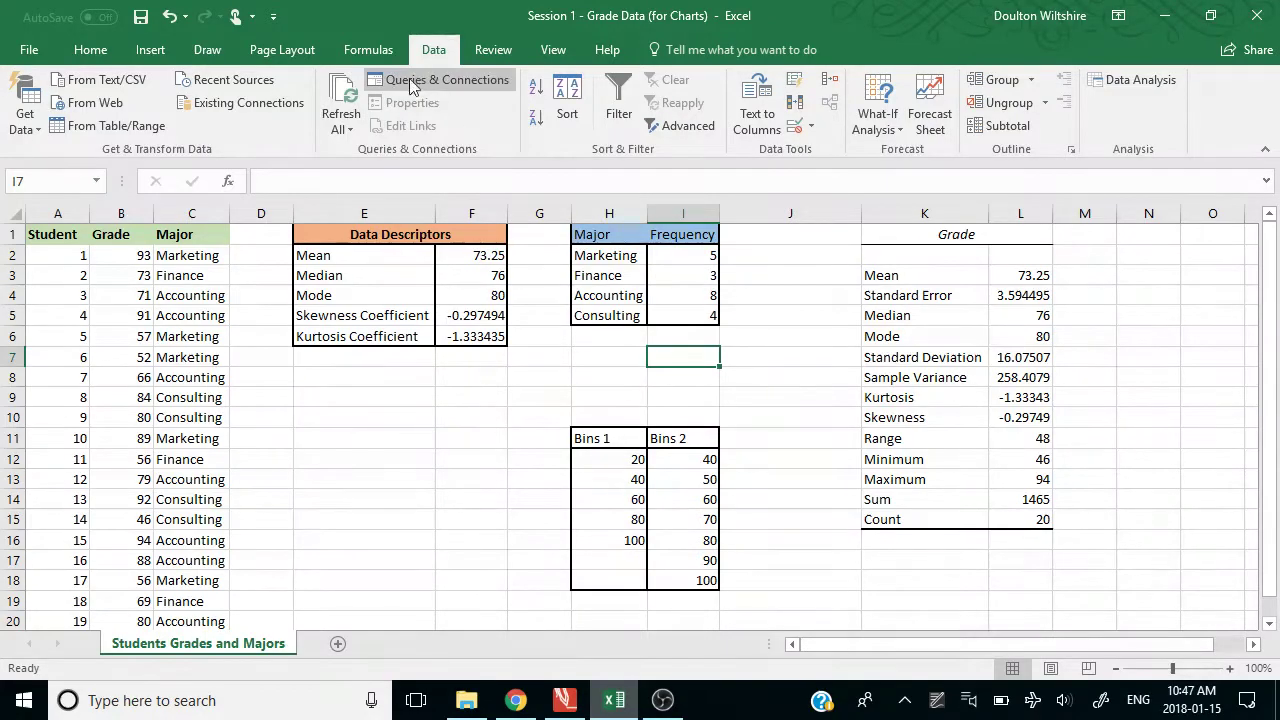
- Insert a 2-D pie chart of the Major and Frequency table in H1:I5
left_click(148, 55)
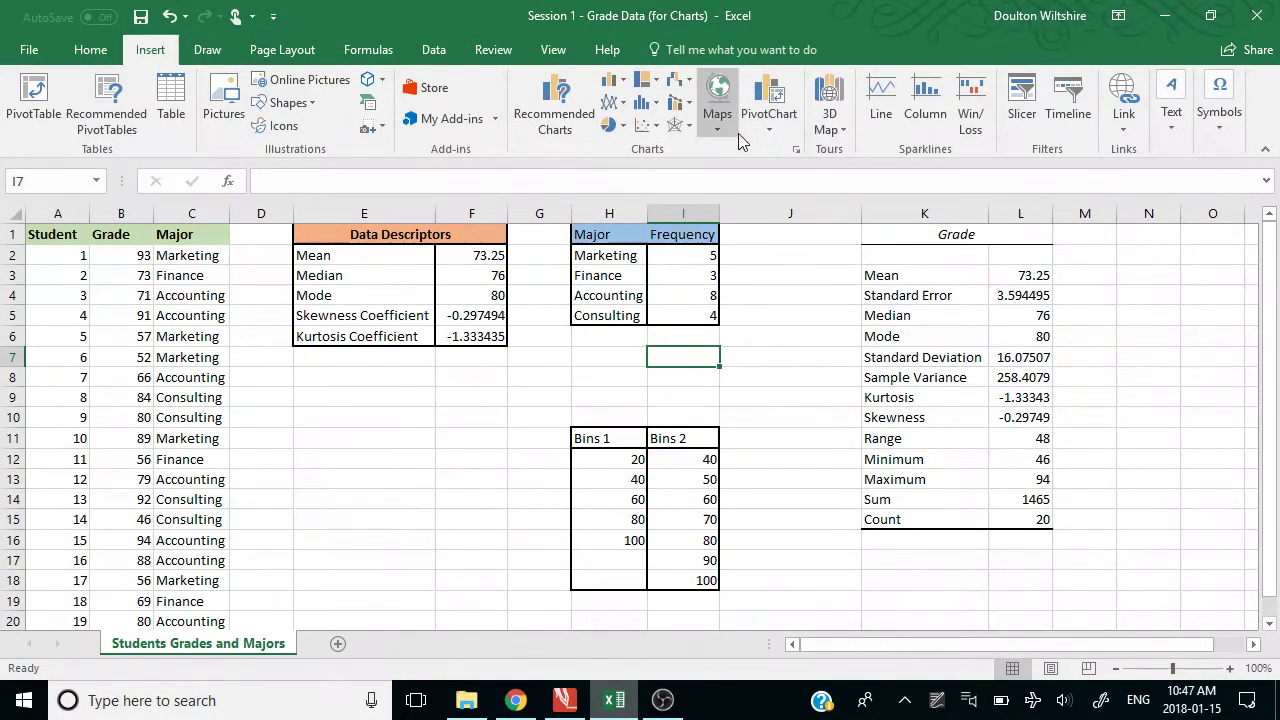
left_click(657, 105)
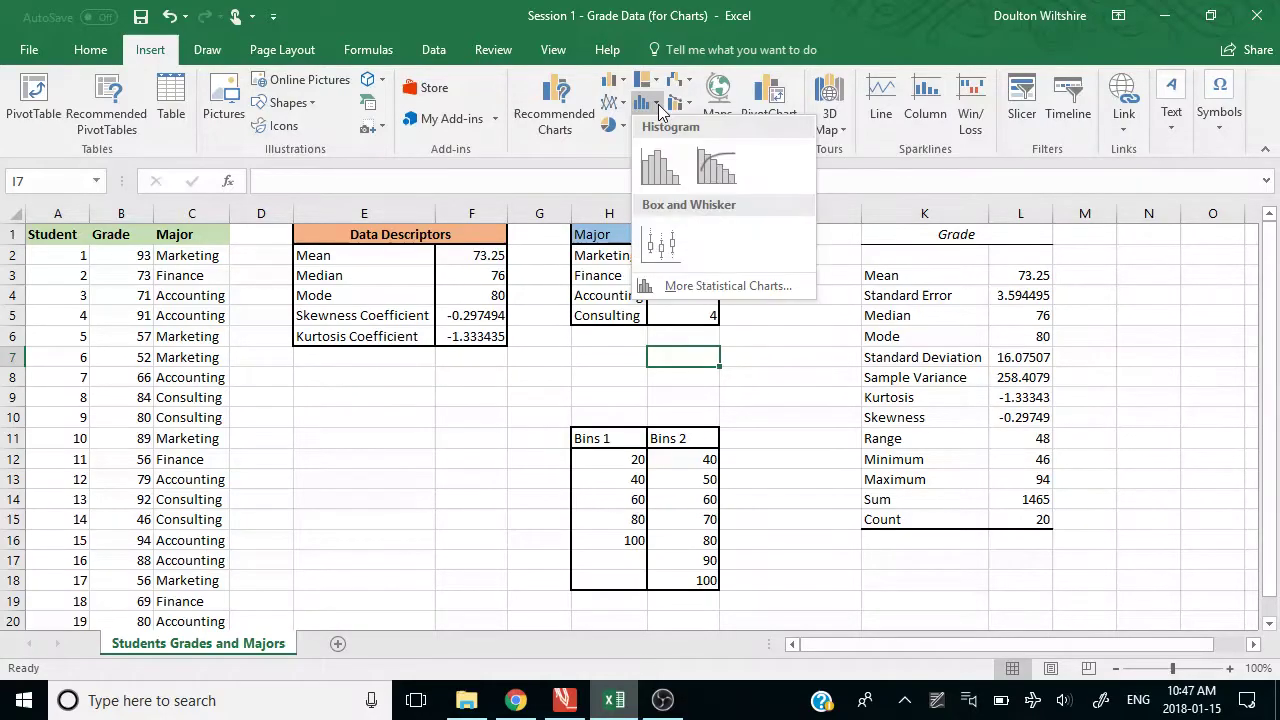
left_click(505, 424)
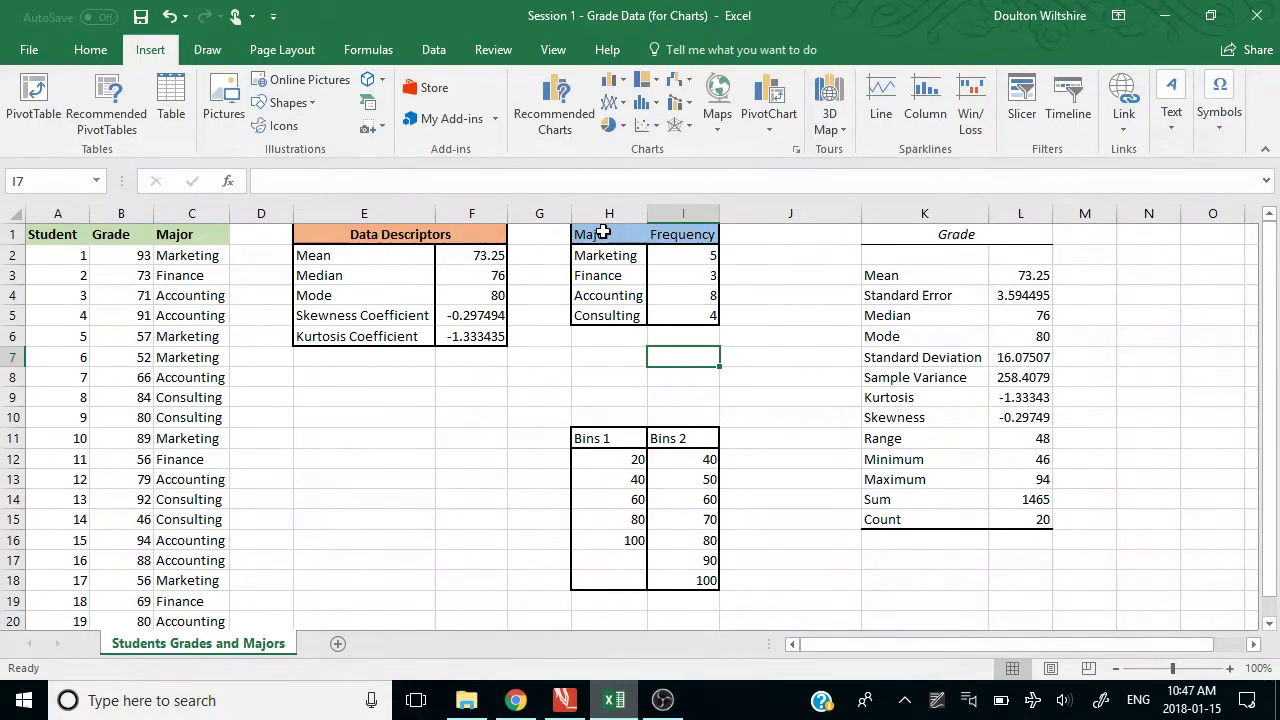
left_click_drag(603, 232, 690, 318)
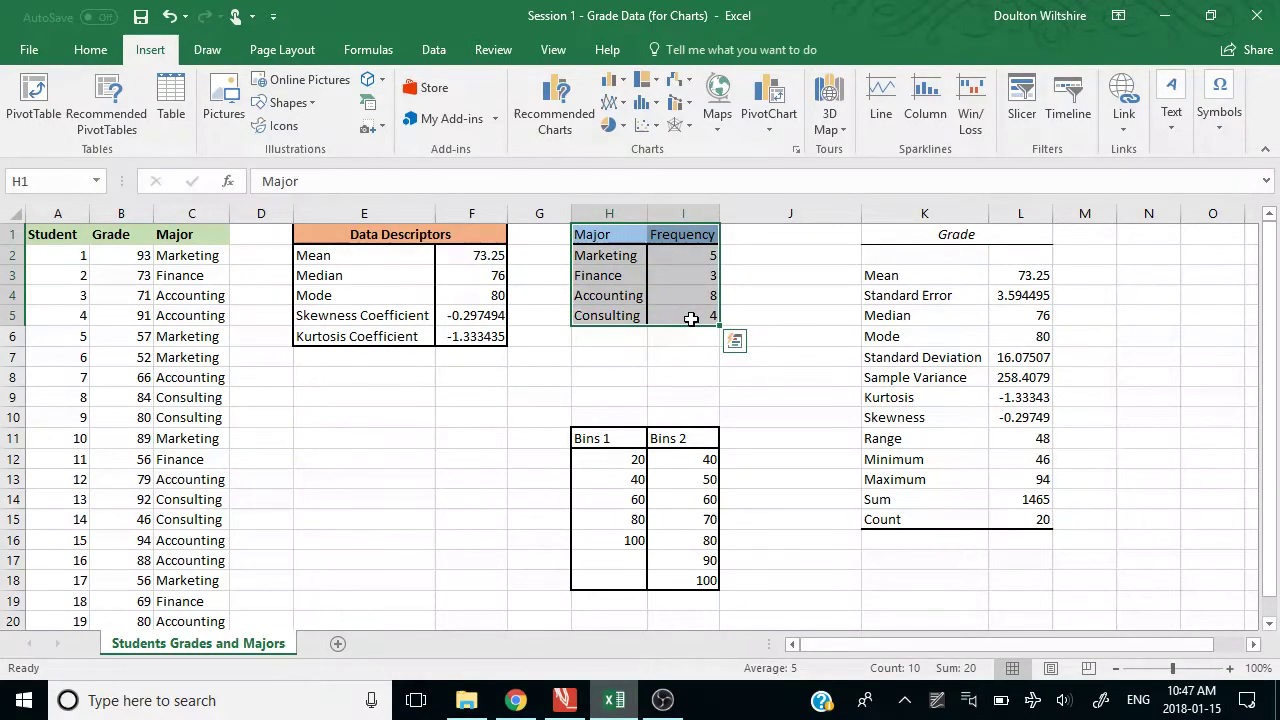
left_click(622, 126)
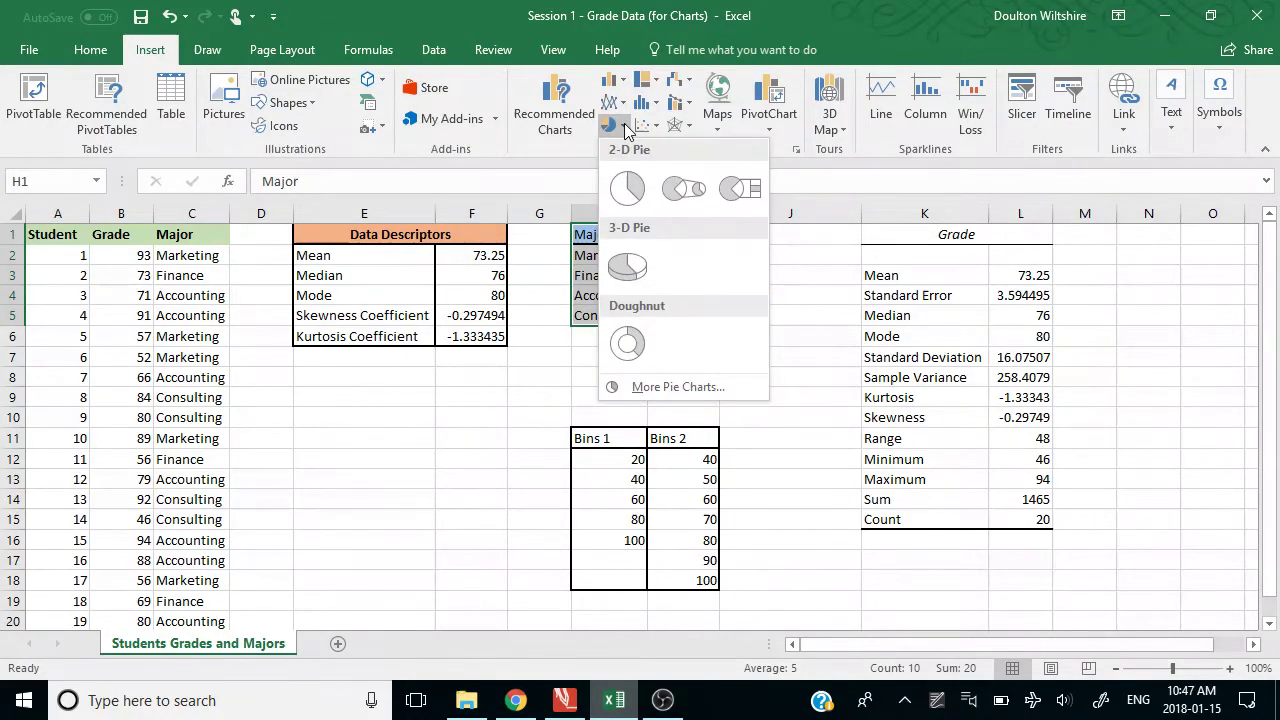
left_click(626, 190)
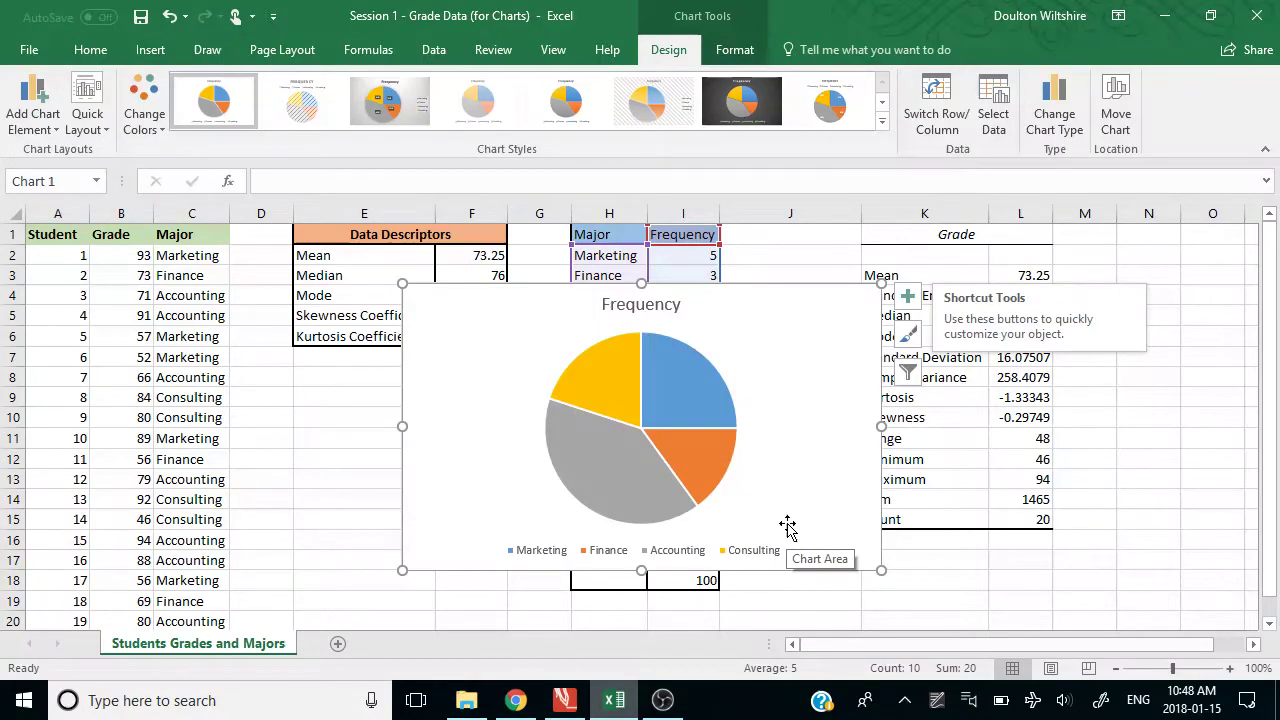
- Apply Quick Layout 1 to the pie chart and move it beside the Grade statistics, starting in column N
left_click(108, 130)
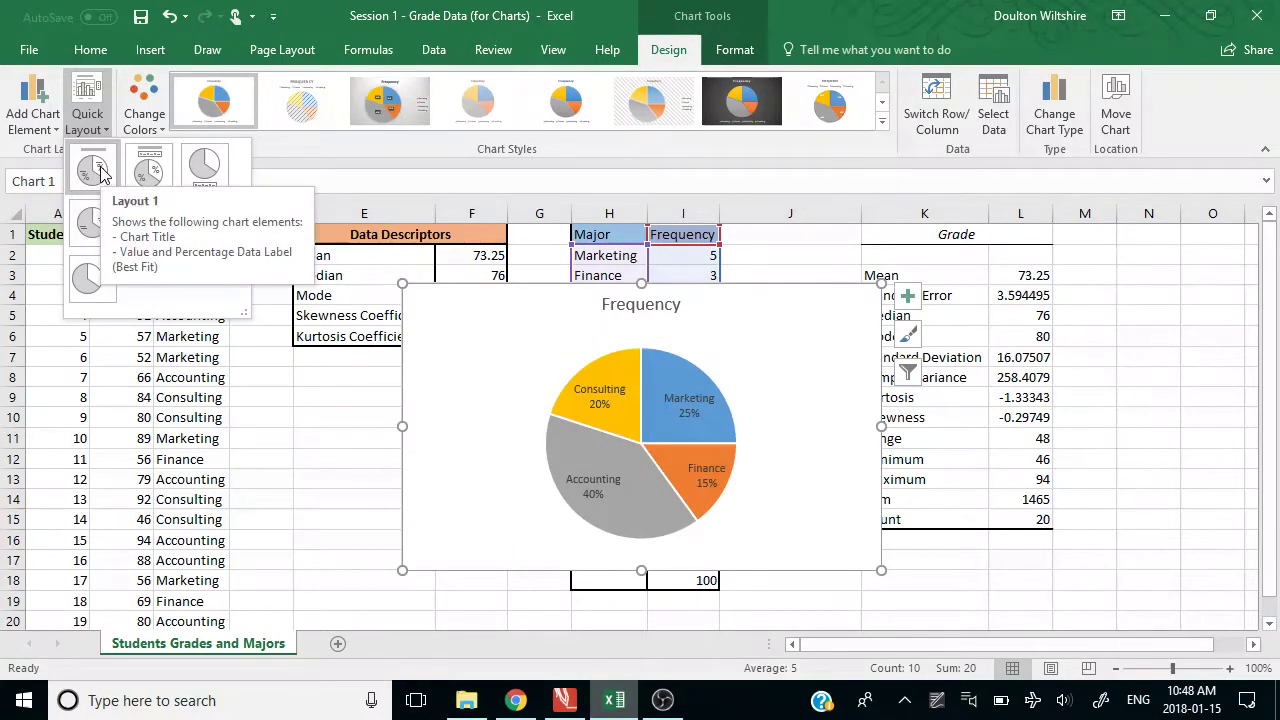
left_click(100, 172)
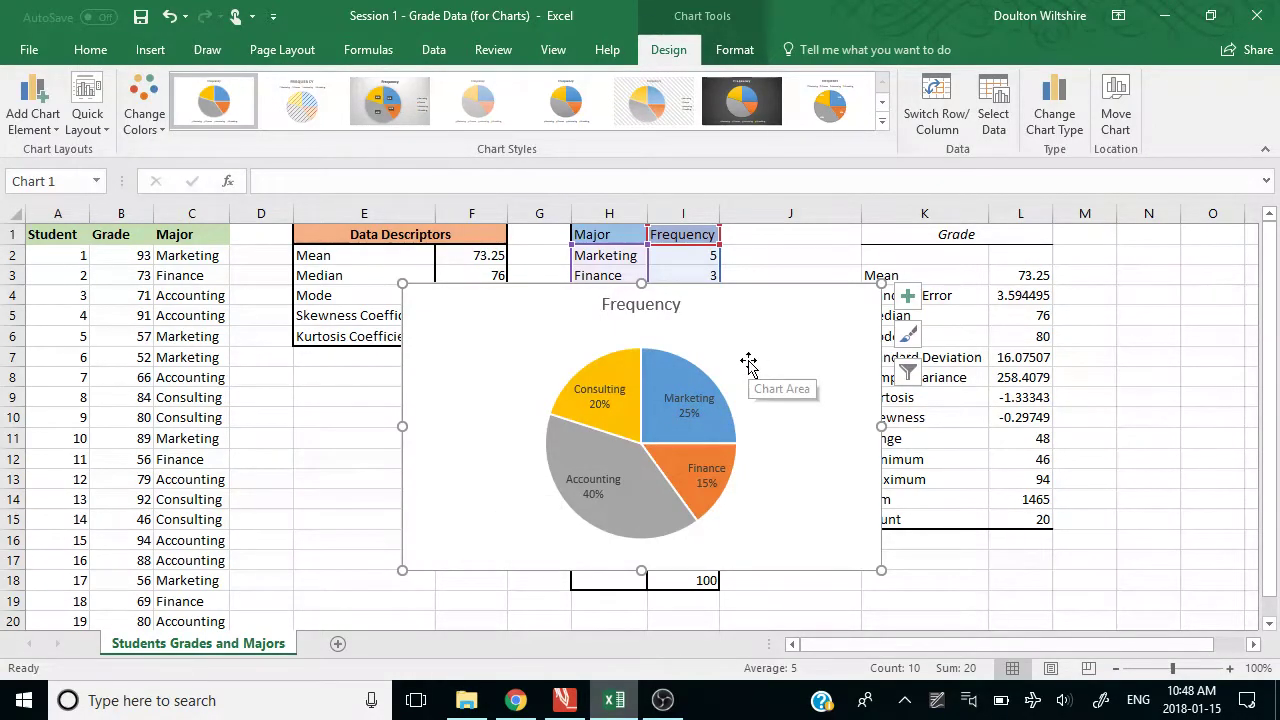
left_click_drag(748, 363, 1194, 320)
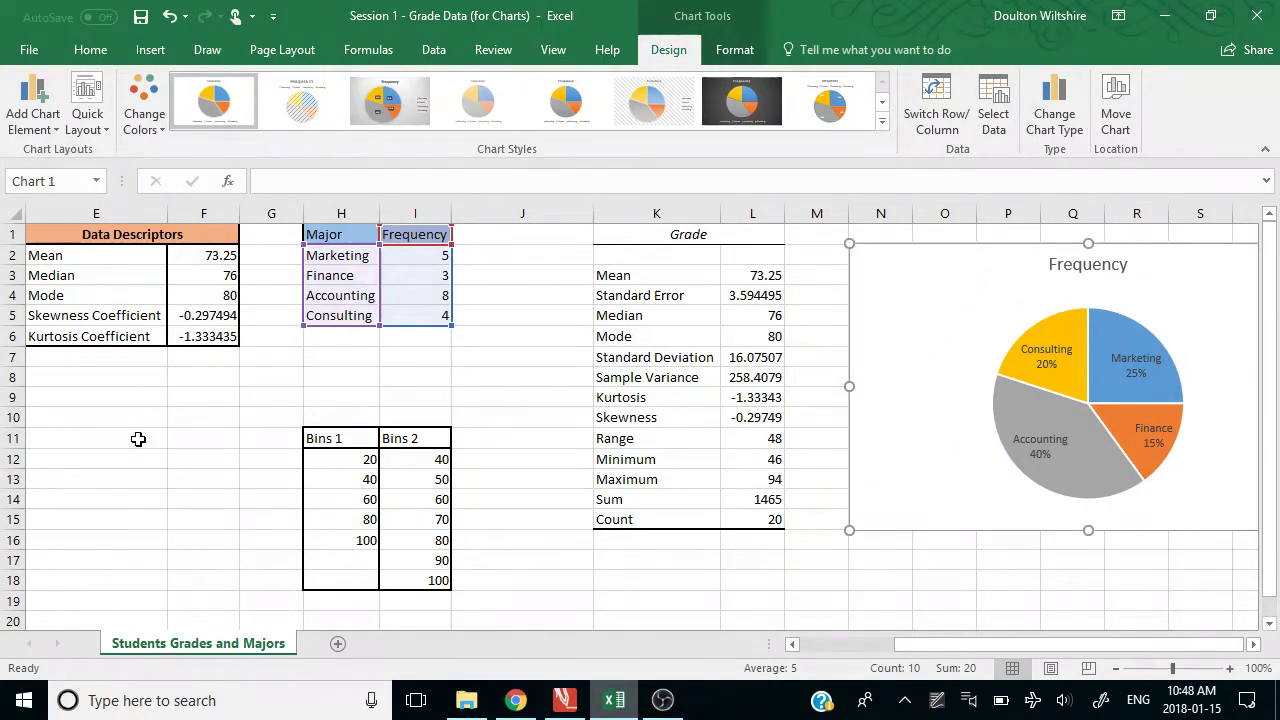
scroll(138, 439, "left", 1)
scroll(138, 439, "left", 3)
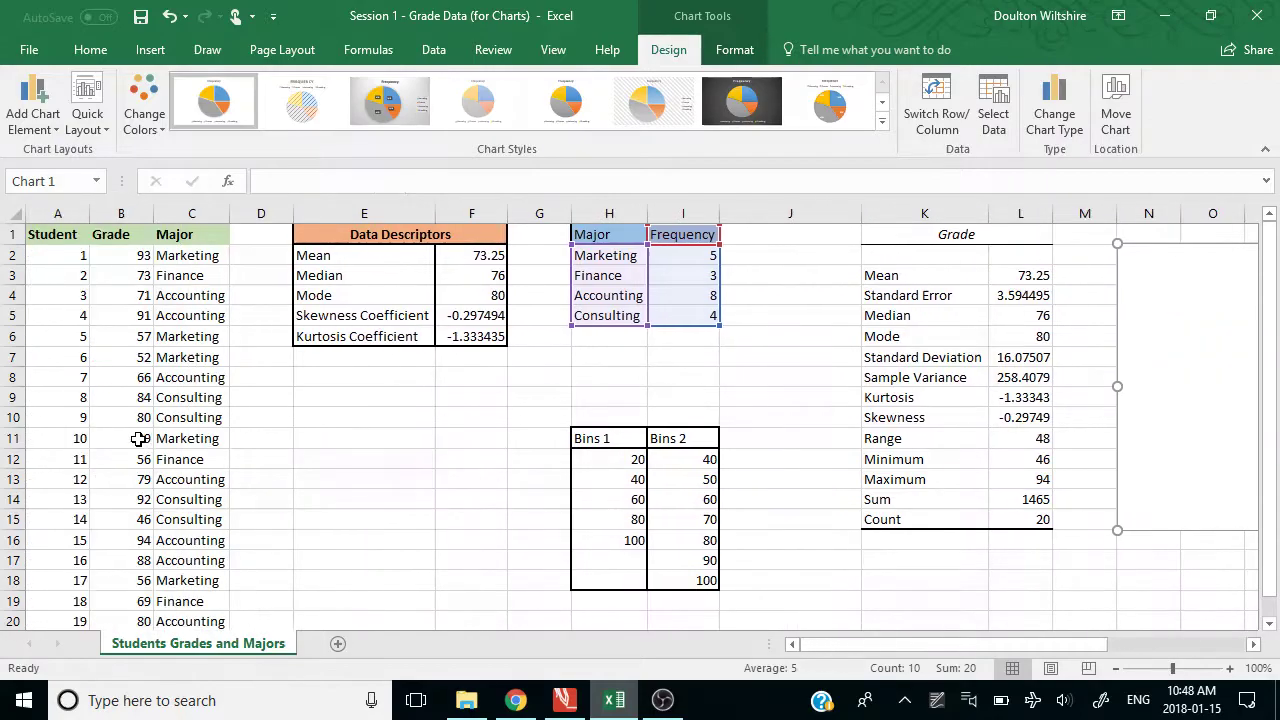
- Examine the Bins 1 values in H12:H16
left_click(453, 420)
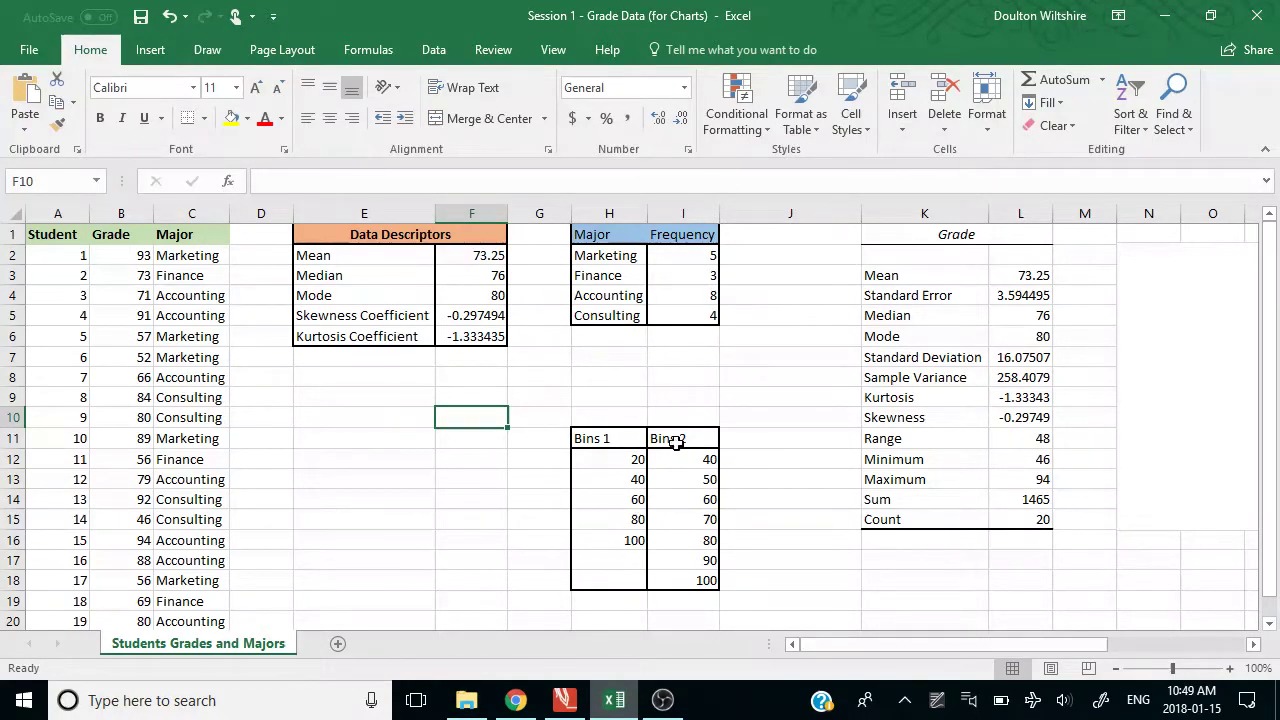
left_click_drag(618, 452, 614, 542)
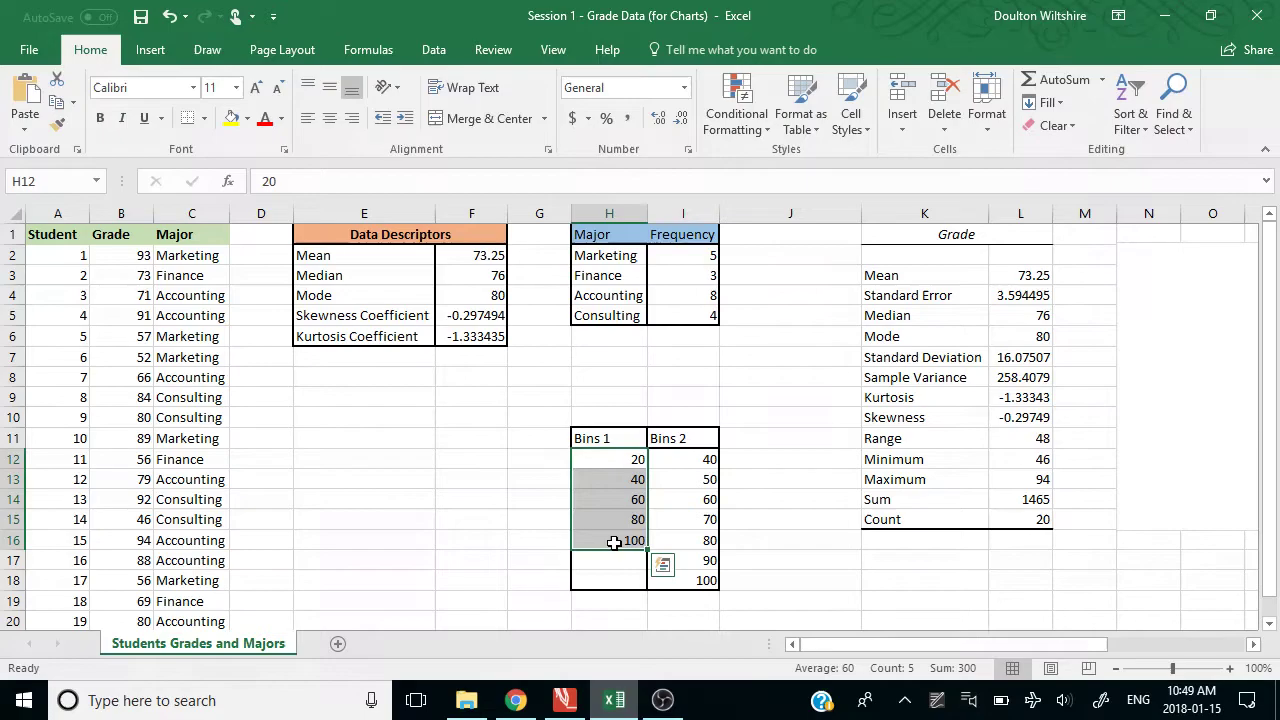
left_click(460, 440)
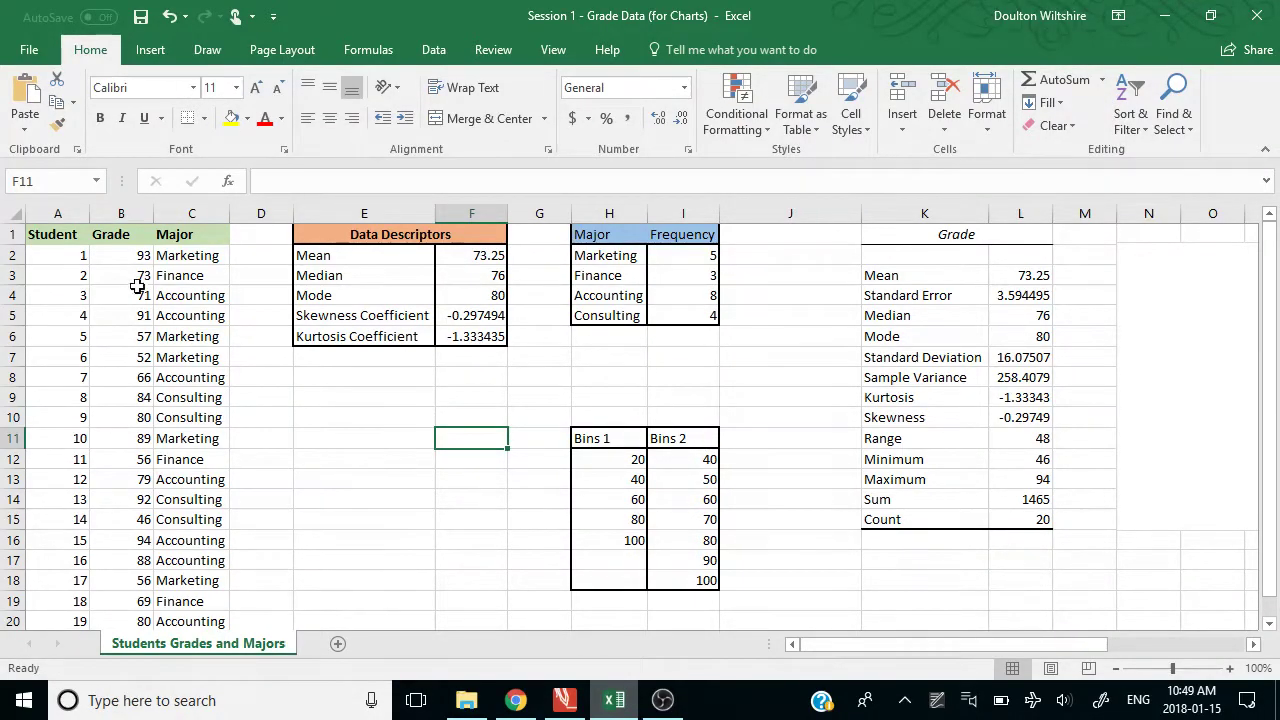
- Try a built-in histogram chart of the grades in B1:B21 and delete the chart
left_click_drag(125, 234, 118, 598)
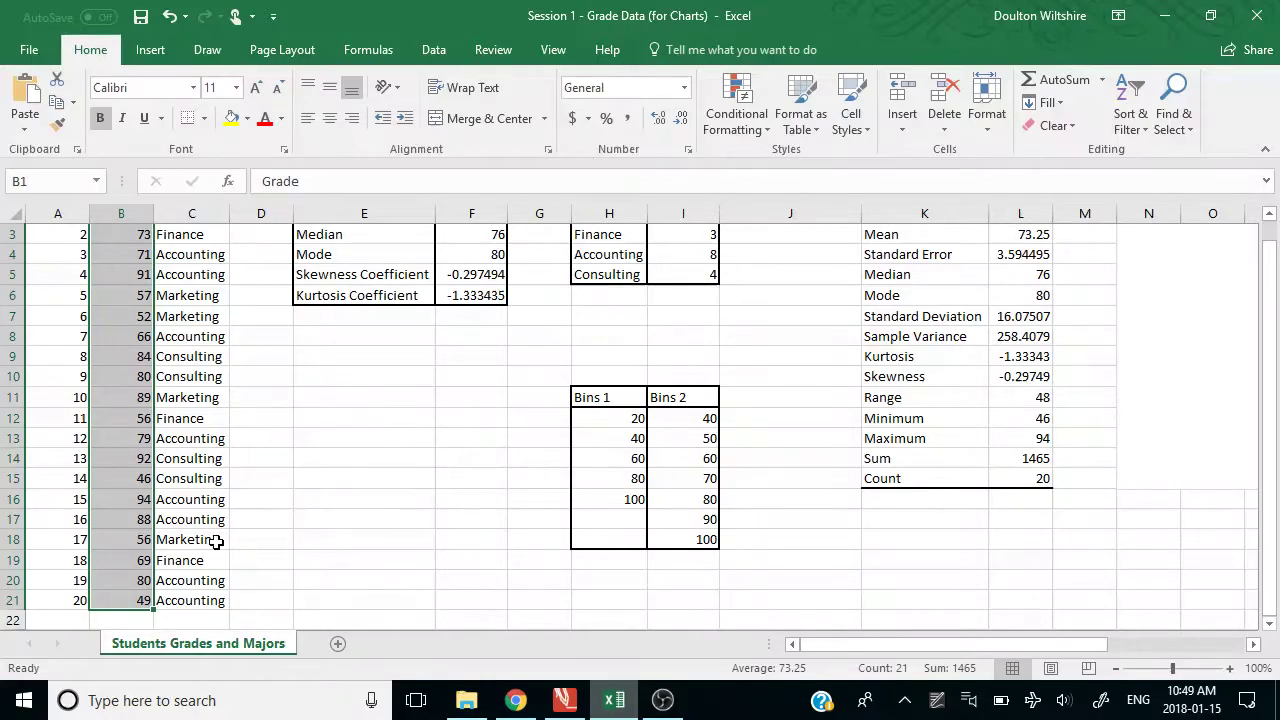
scroll(216, 541, "up", 1)
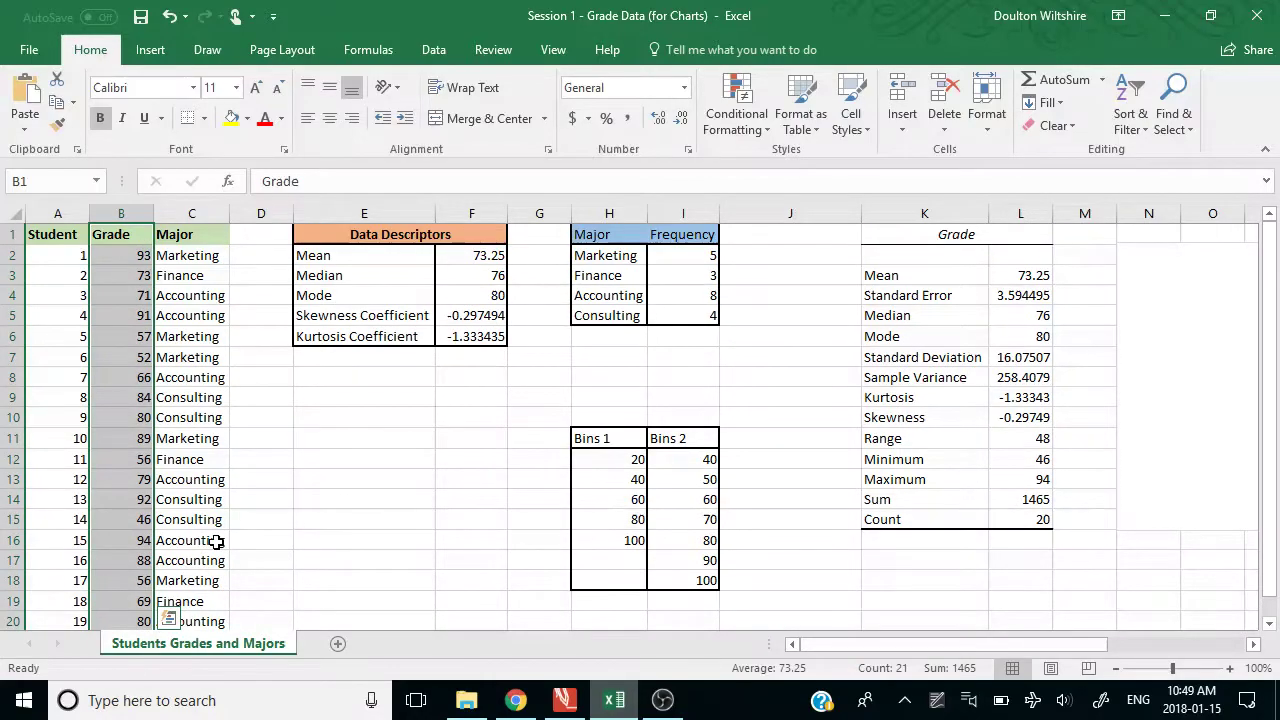
left_click(150, 49)
left_click(645, 102)
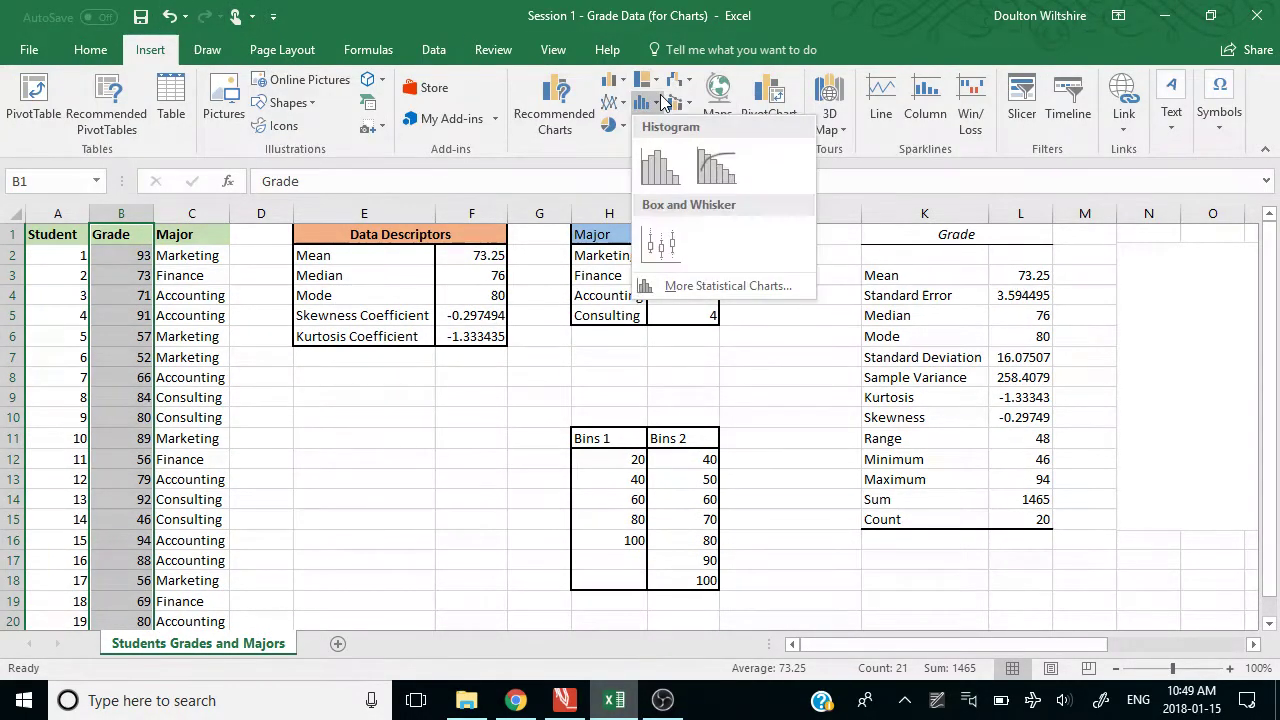
left_click(663, 173)
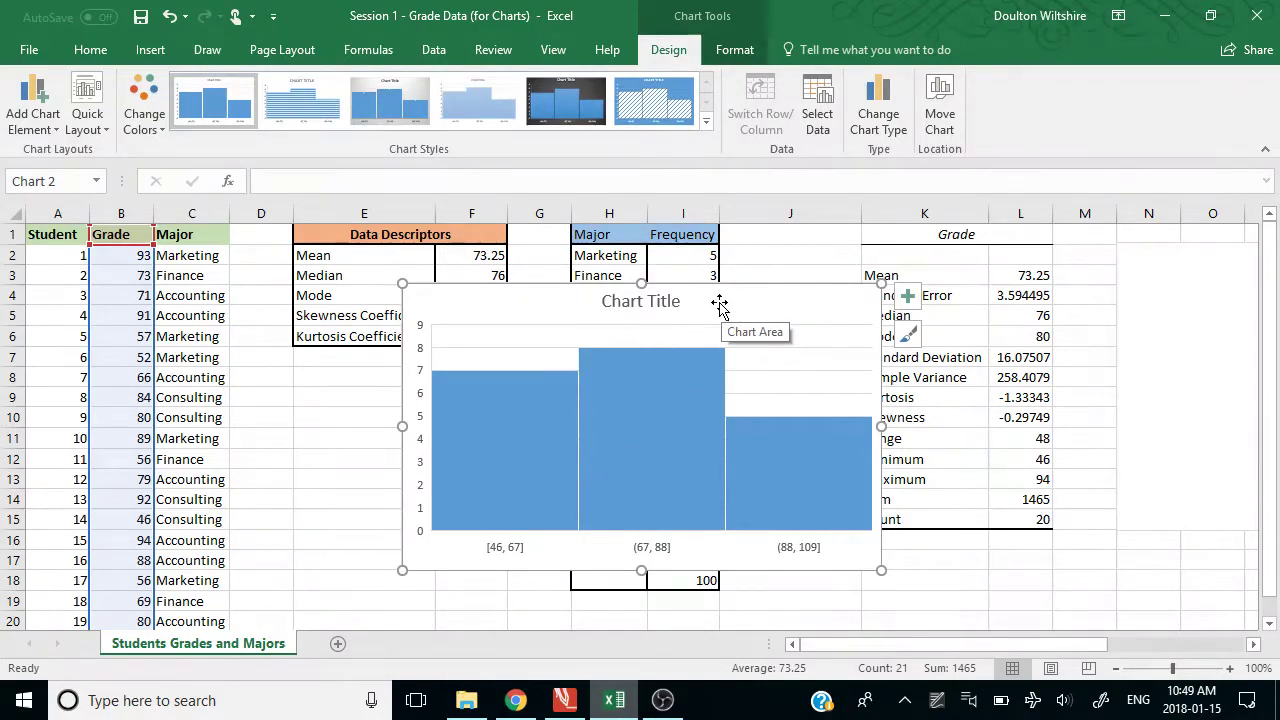
key("Delete")
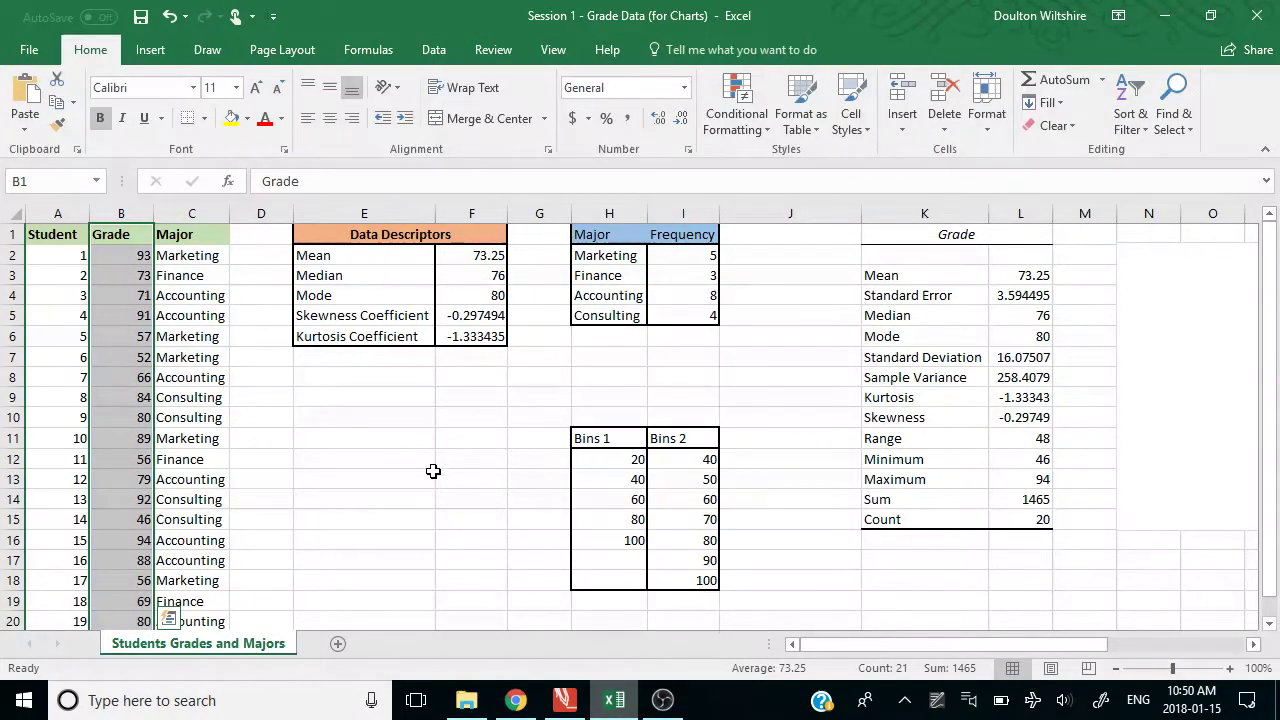
left_click(440, 498)
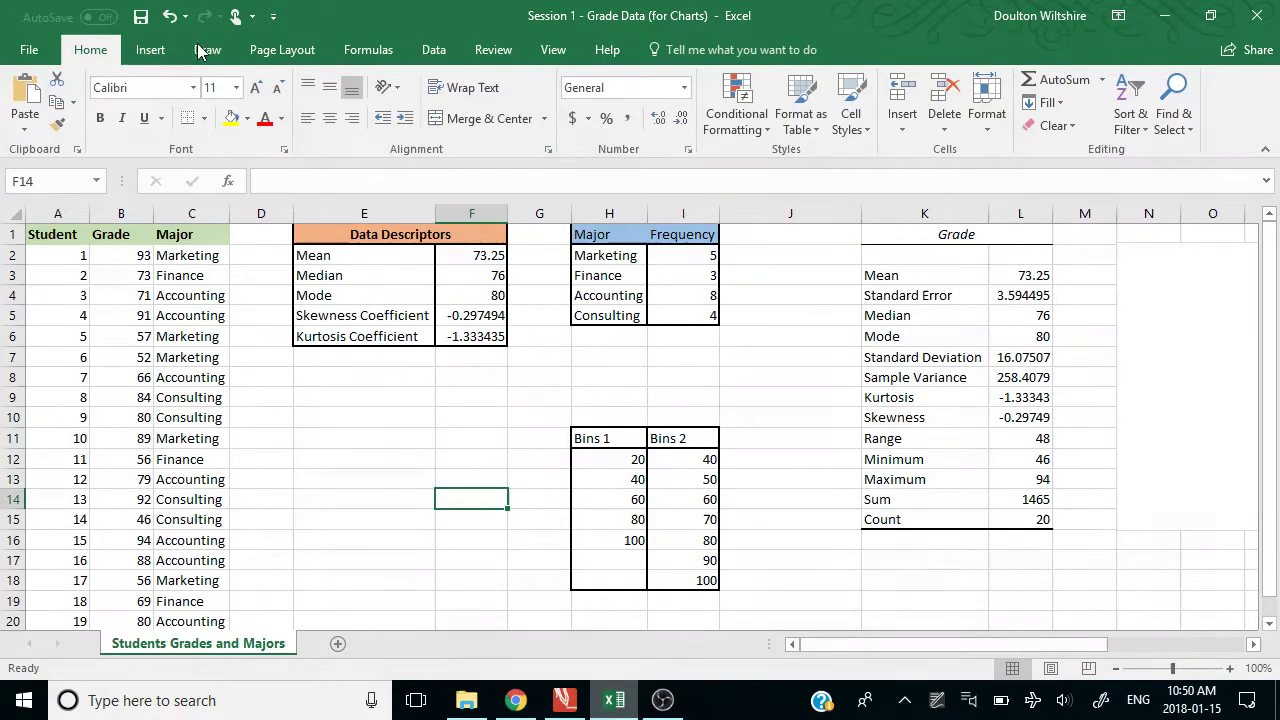
- Start a Histogram analysis from the Data Analysis tools and move its dialog clear of the bins table
left_click(433, 55)
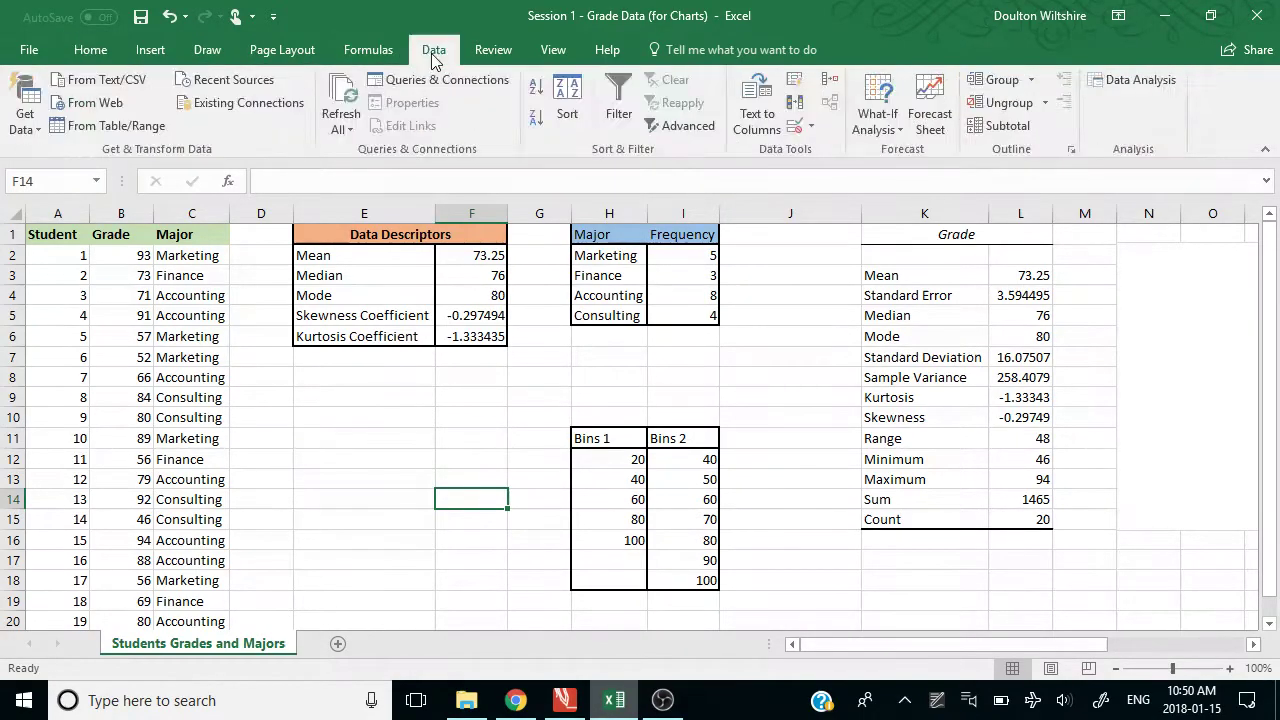
left_click(1166, 84)
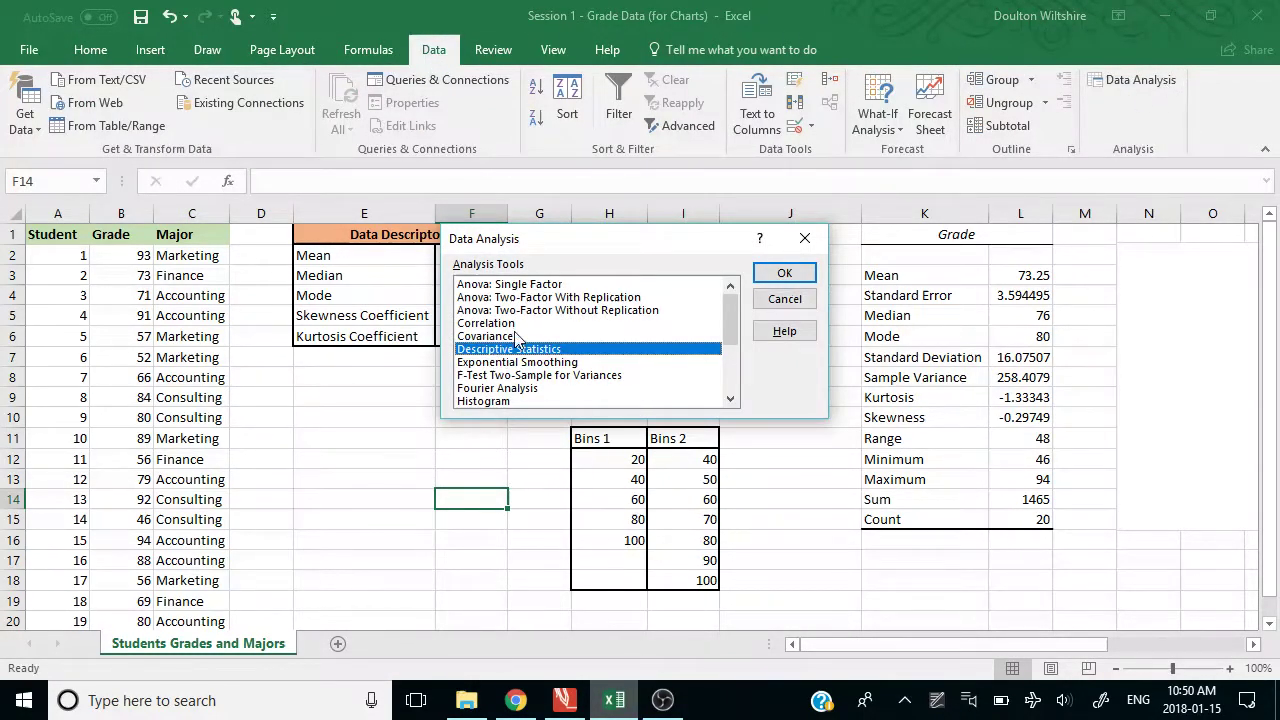
left_click(490, 401)
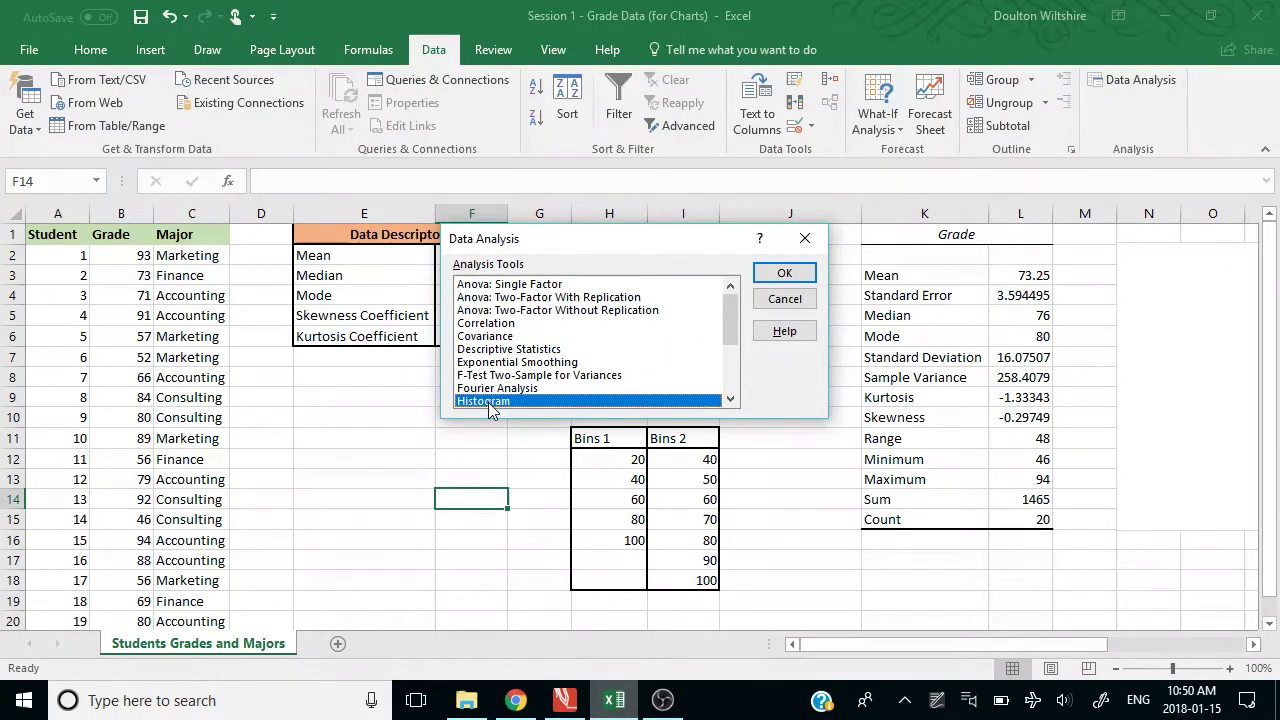
left_click(786, 274)
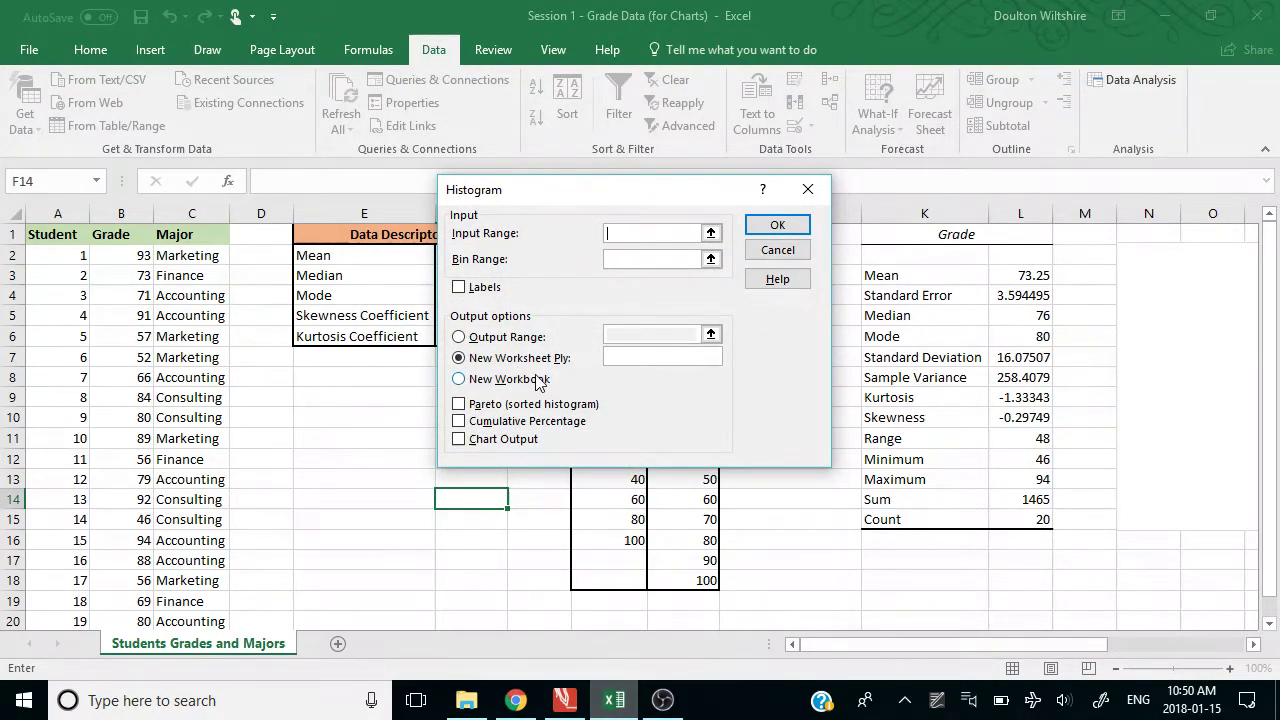
left_click_drag(540, 190, 807, 127)
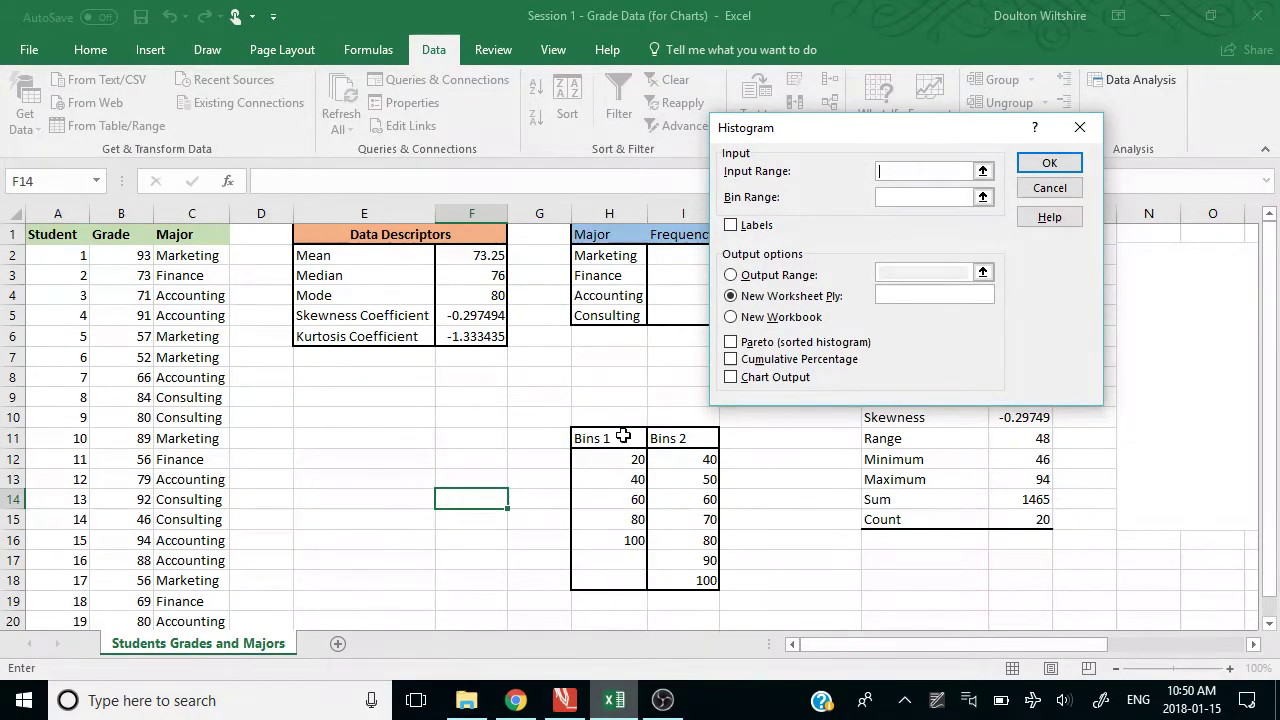
left_click_drag(621, 437, 619, 544)
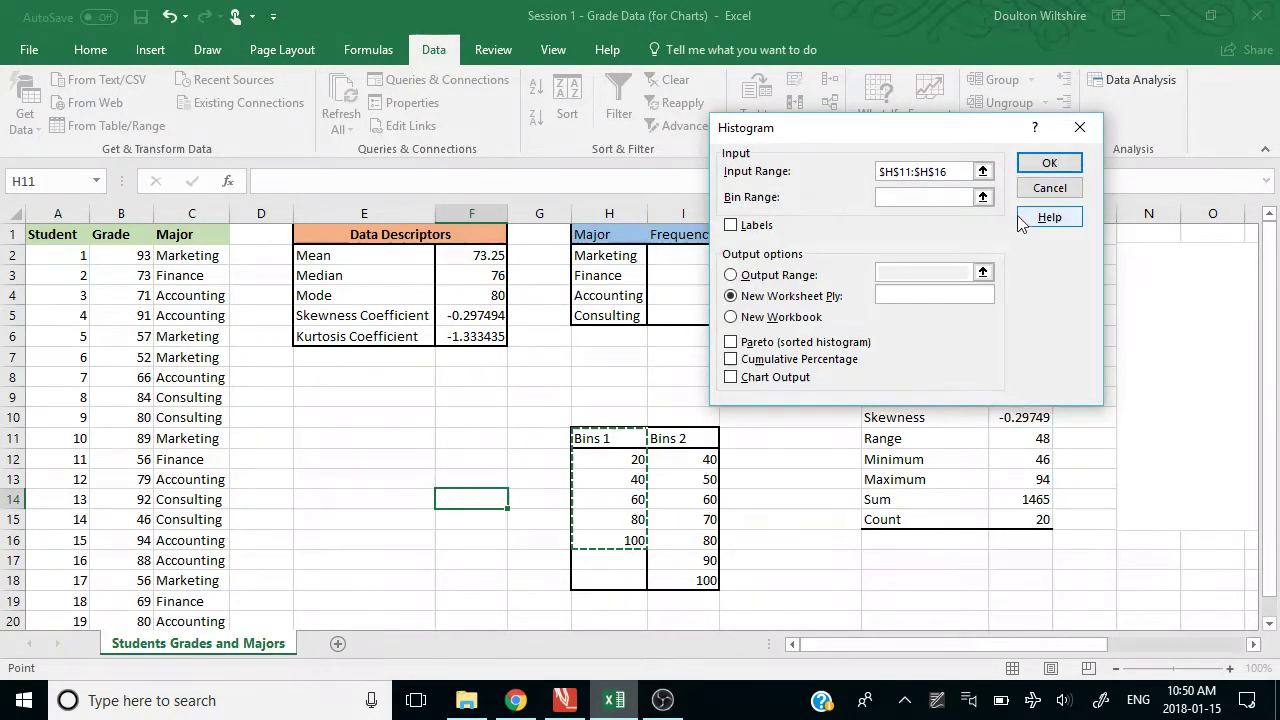
left_click(982, 171)
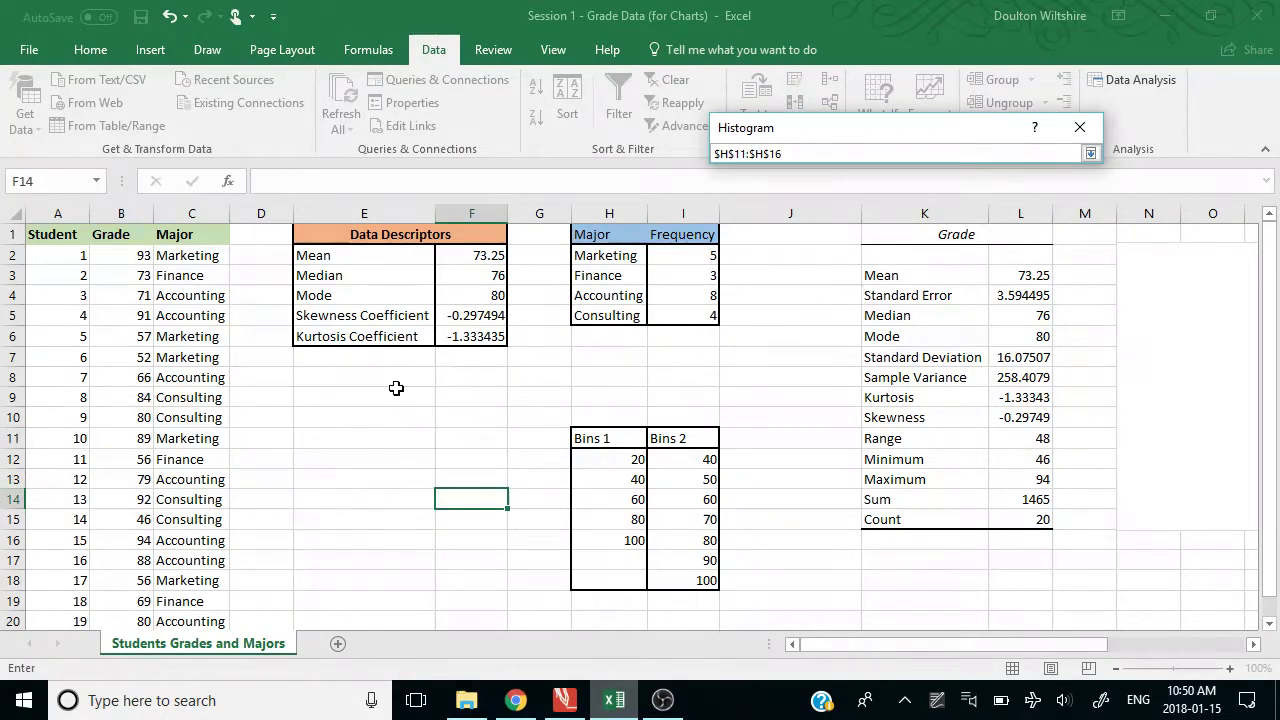
key("BackSpace")
key("BackSpace")
key("BackSpace")
key("BackSpace")
key("BackSpace")
key("BackSpace")
key("BackSpace")
key("BackSpace")
key("BackSpace")
key("BackSpace")
- Set the histogram's input range to $B$1:$B$21 and its bin range to $H$11:$H$16
left_click(121, 235)
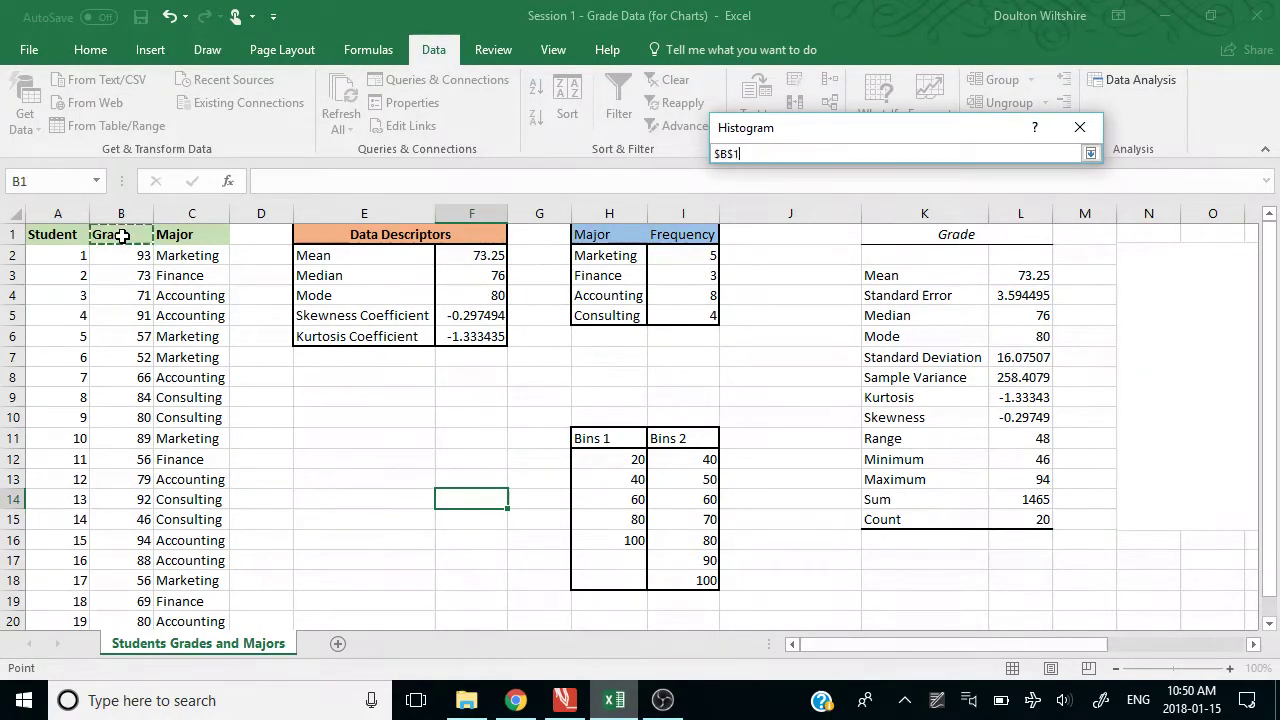
key("ctrl+shift+Down")
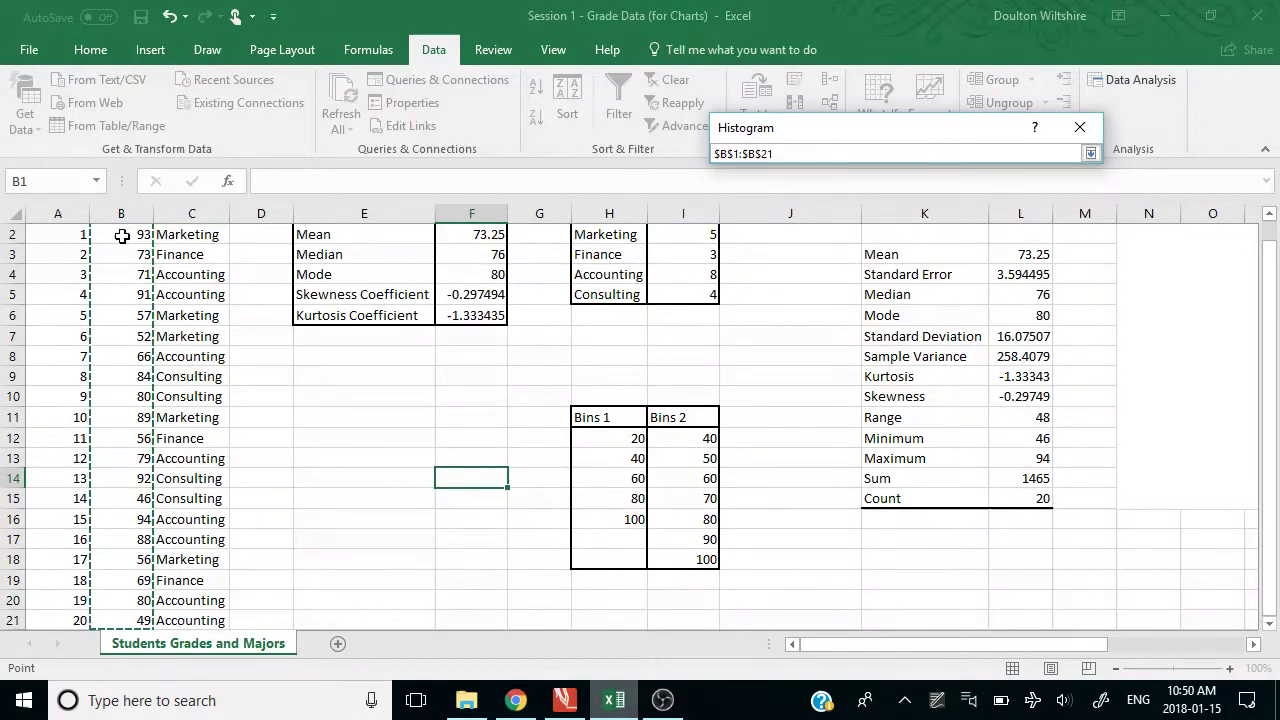
key("Return")
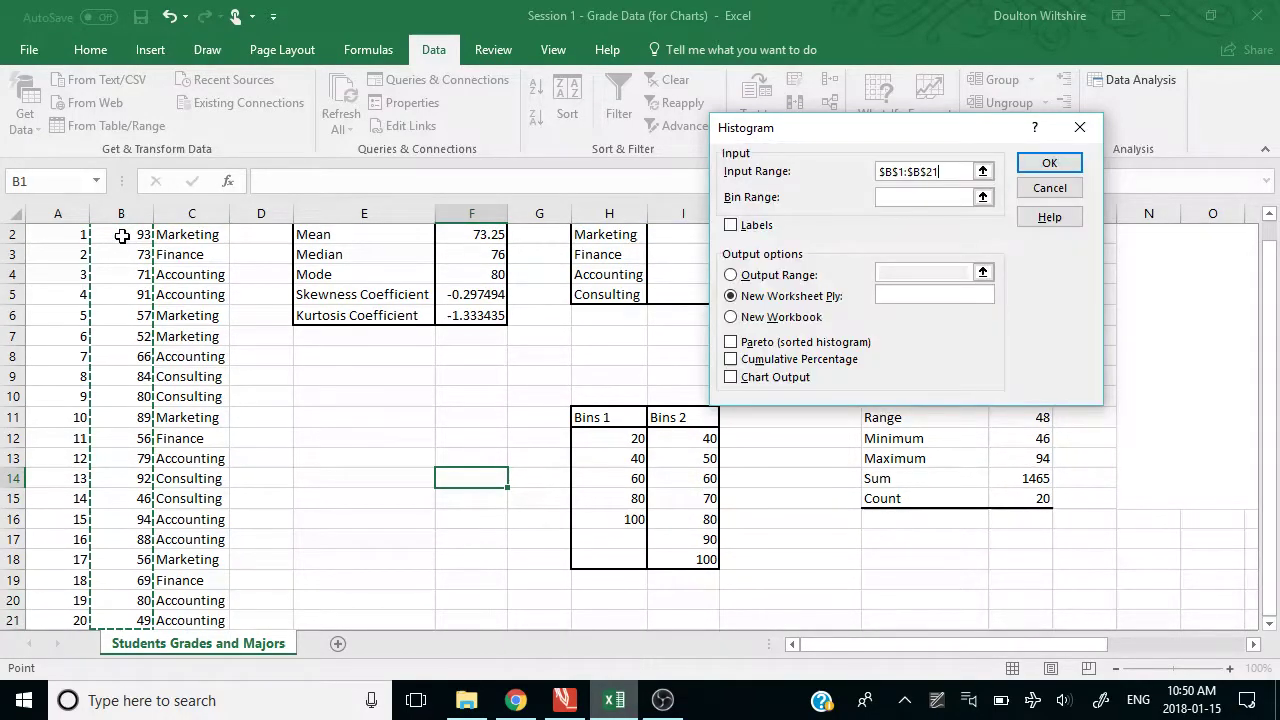
left_click(902, 197)
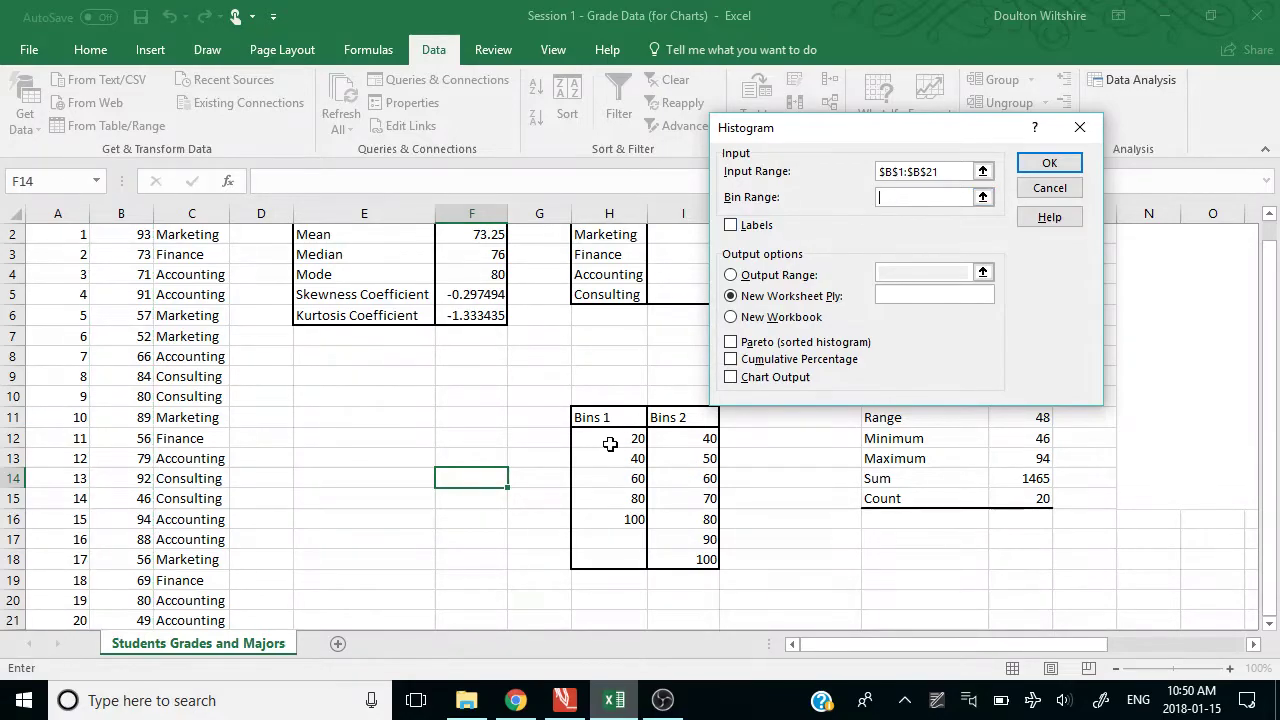
left_click(603, 414)
left_click_drag(603, 414, 610, 517)
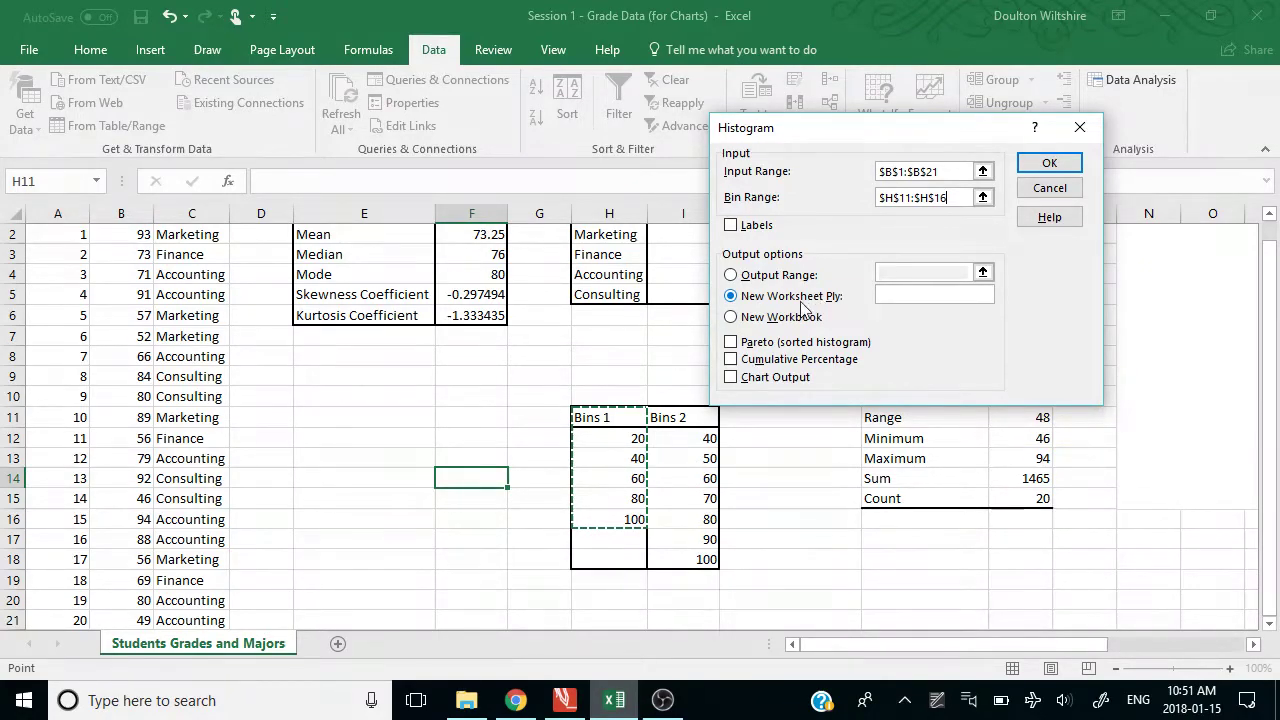
- Enable Labels and Chart Output and run the histogram analysis to a new worksheet
left_click(731, 378)
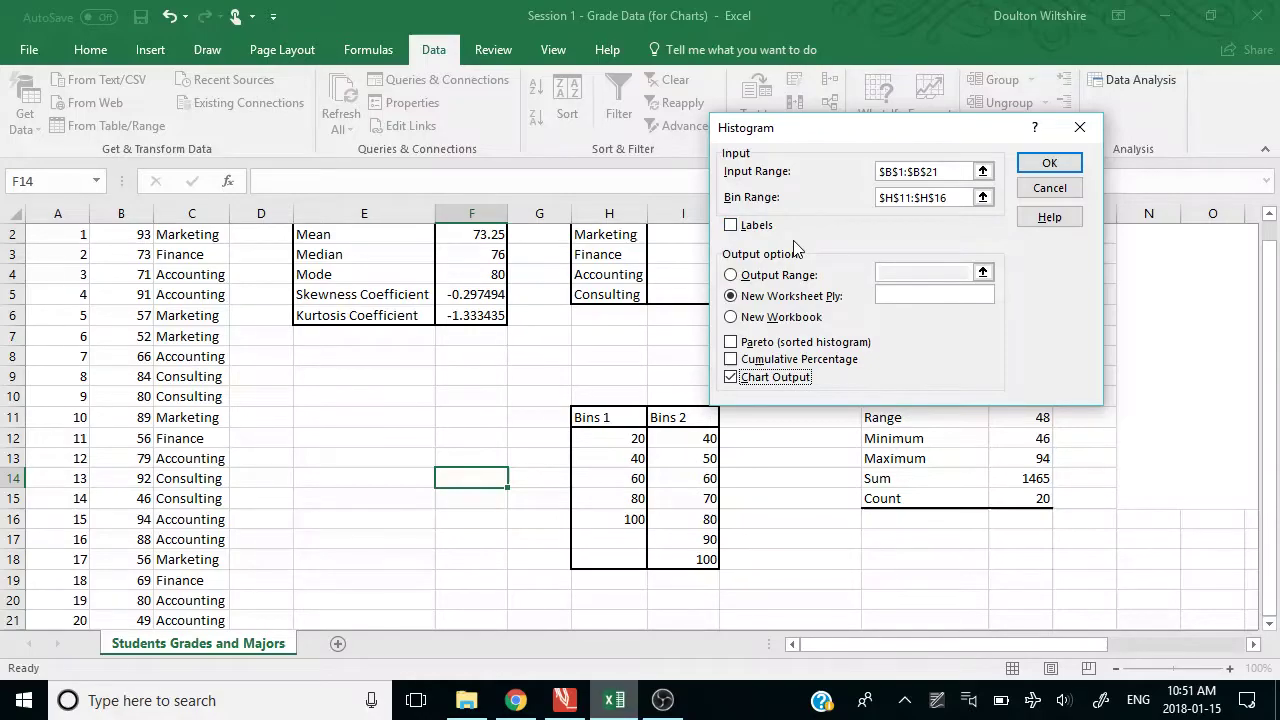
left_click(731, 225)
left_click(1070, 161)
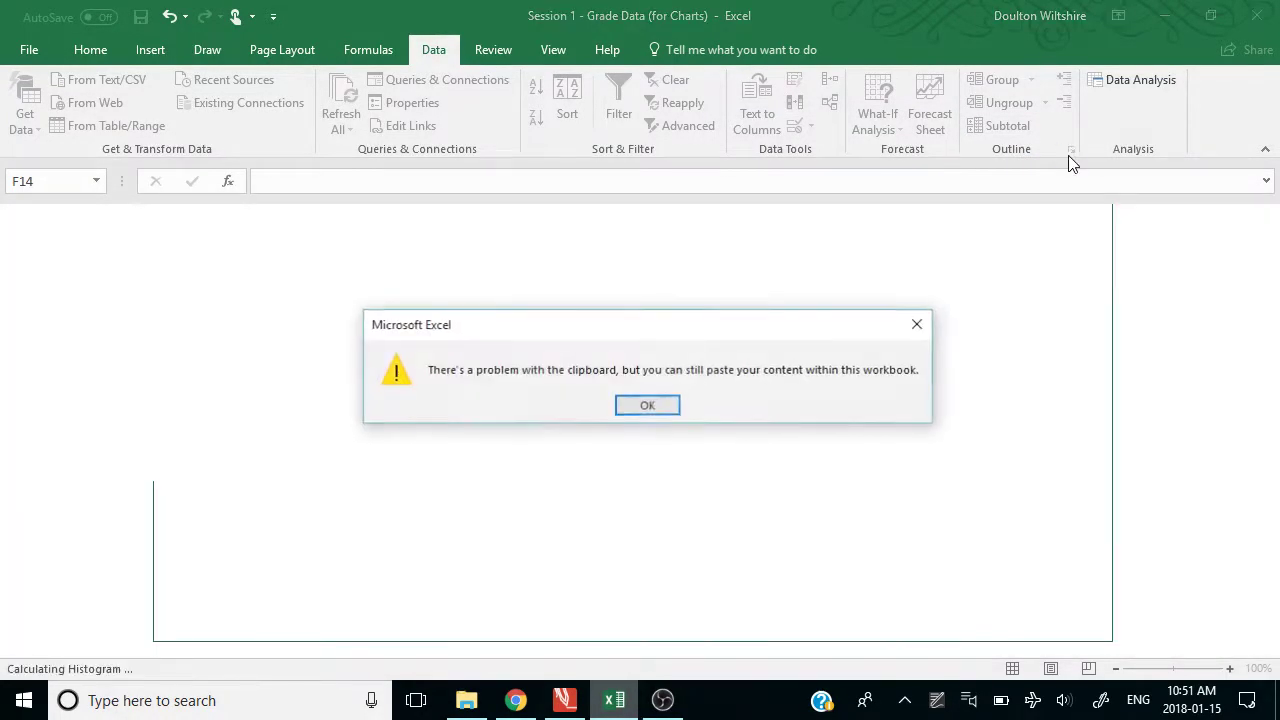
left_click(645, 407)
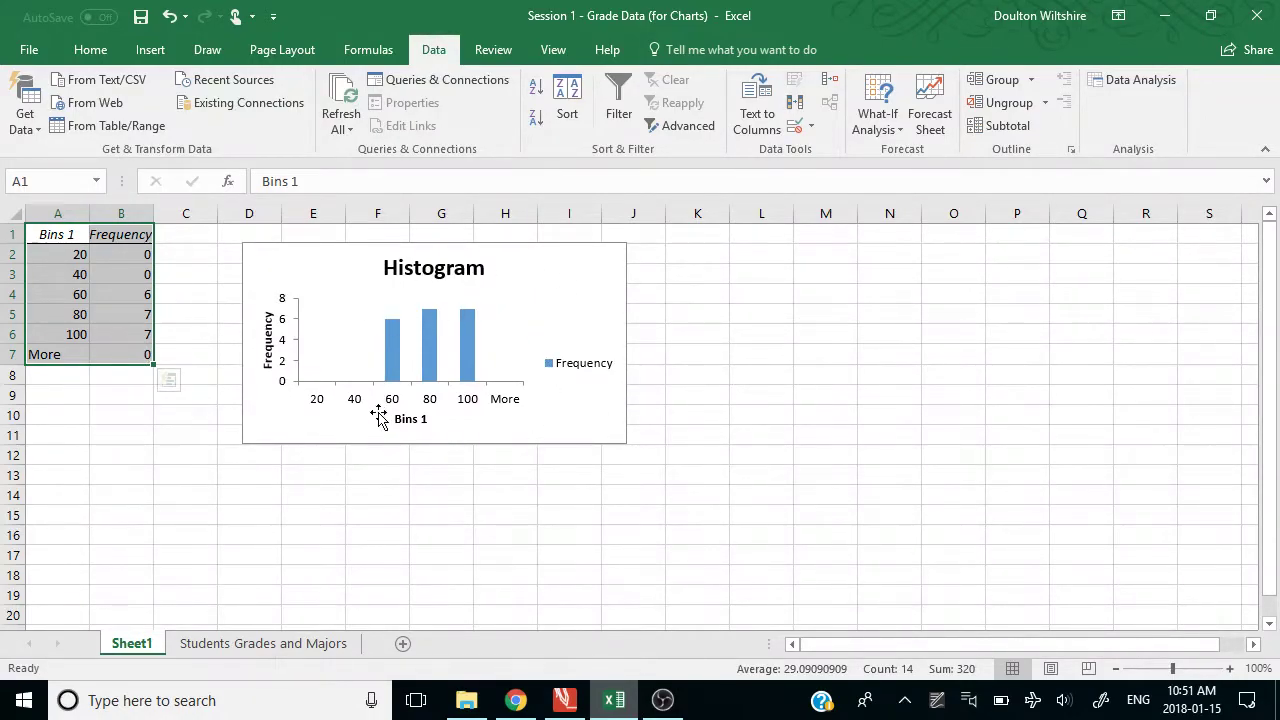
- Enlarge the Bins 1 histogram chart to about cell K16 and apply the first quick layout to it
left_click(578, 427)
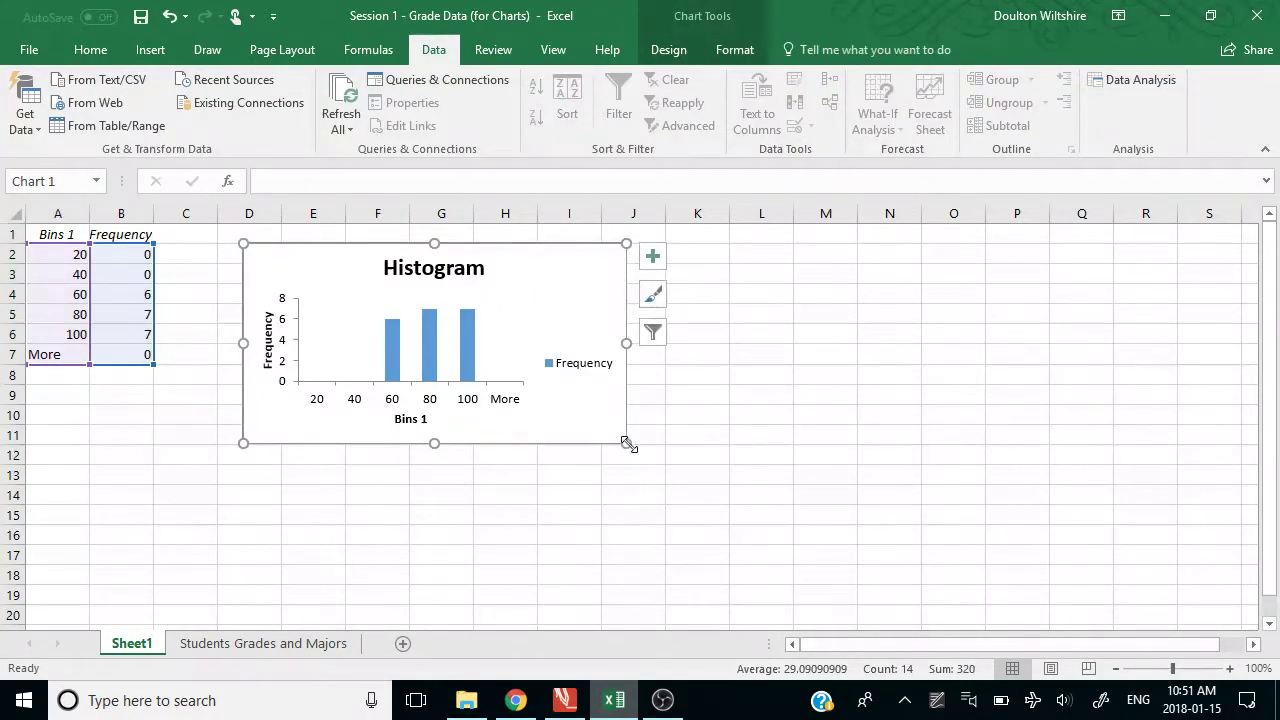
left_click_drag(626, 443, 720, 536)
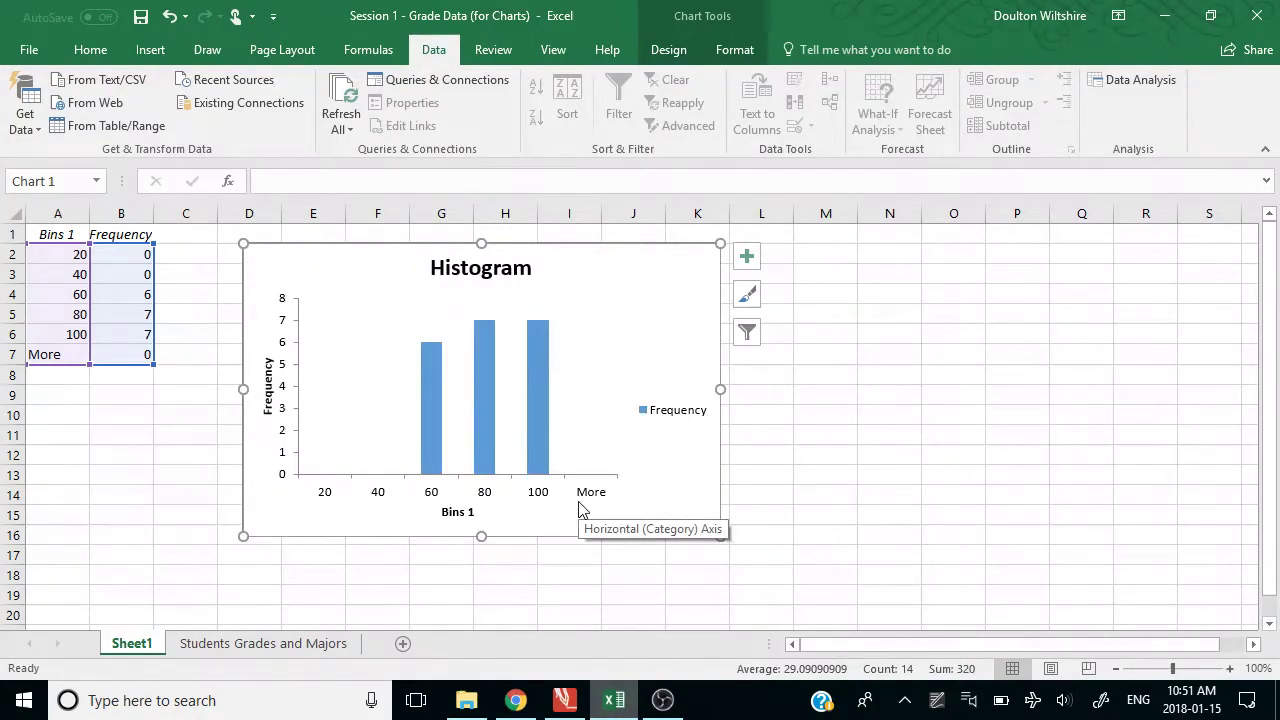
mouse_move(490, 465)
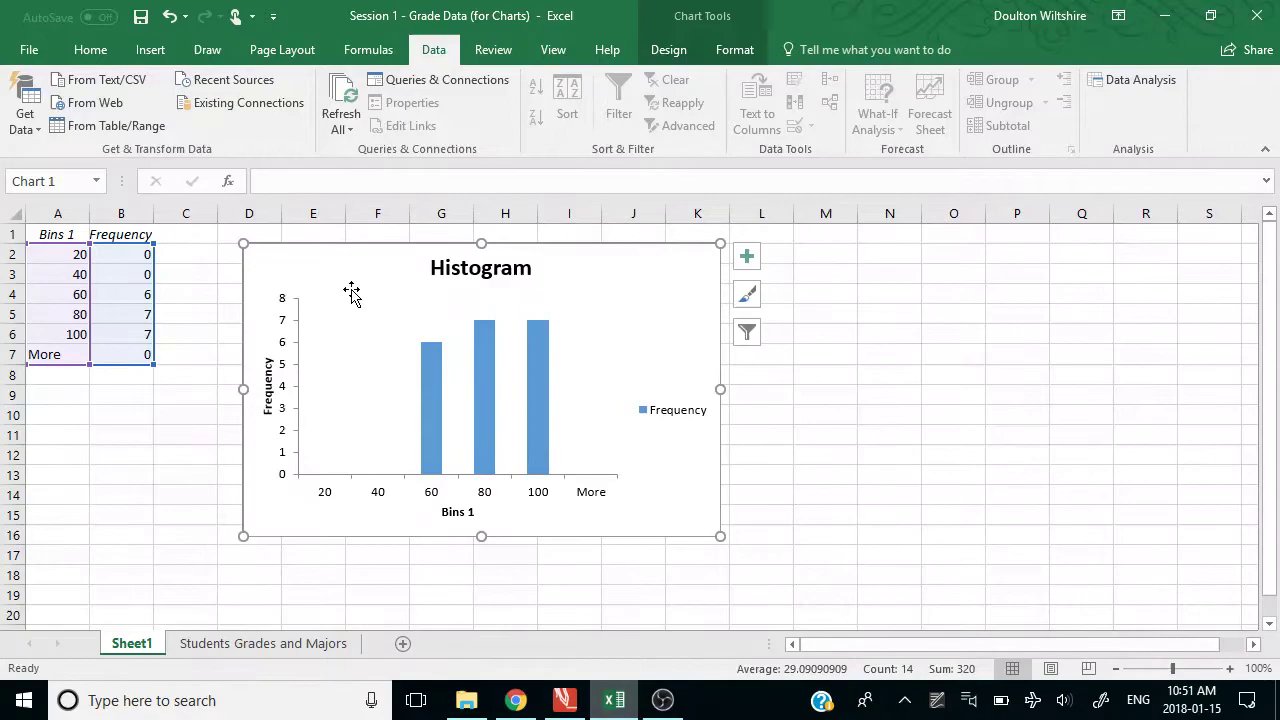
left_click(676, 50)
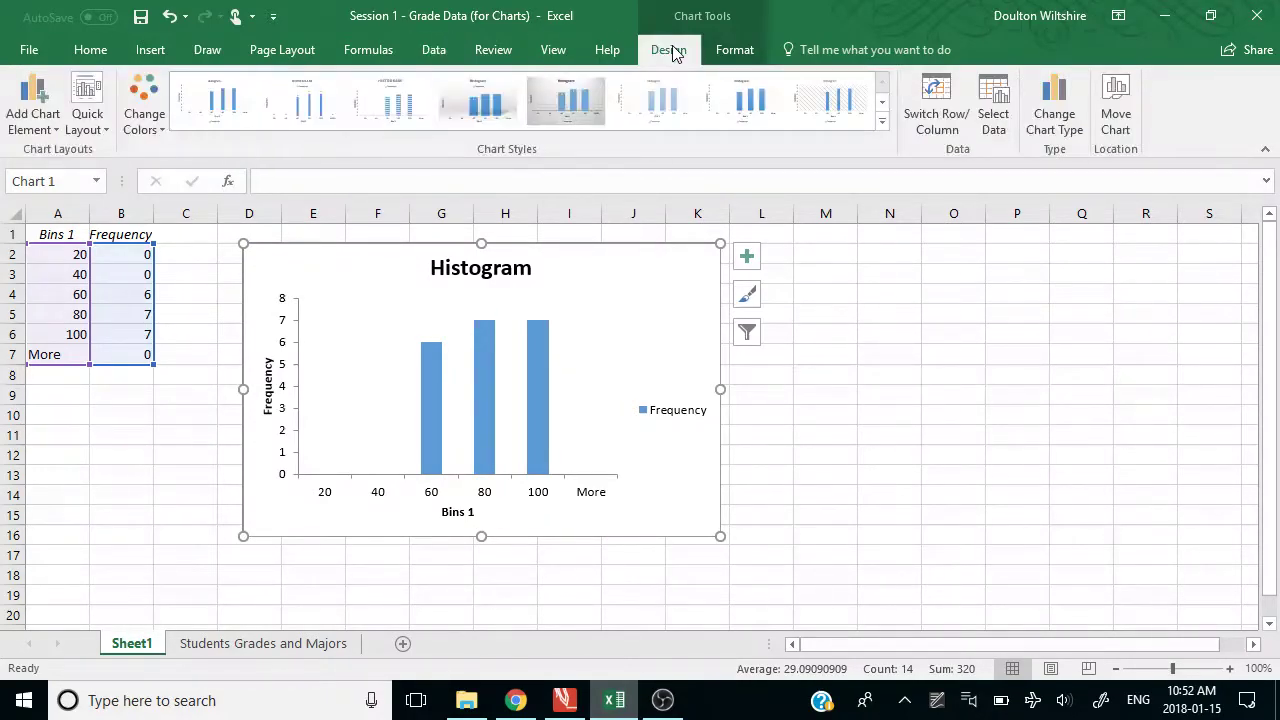
left_click(90, 132)
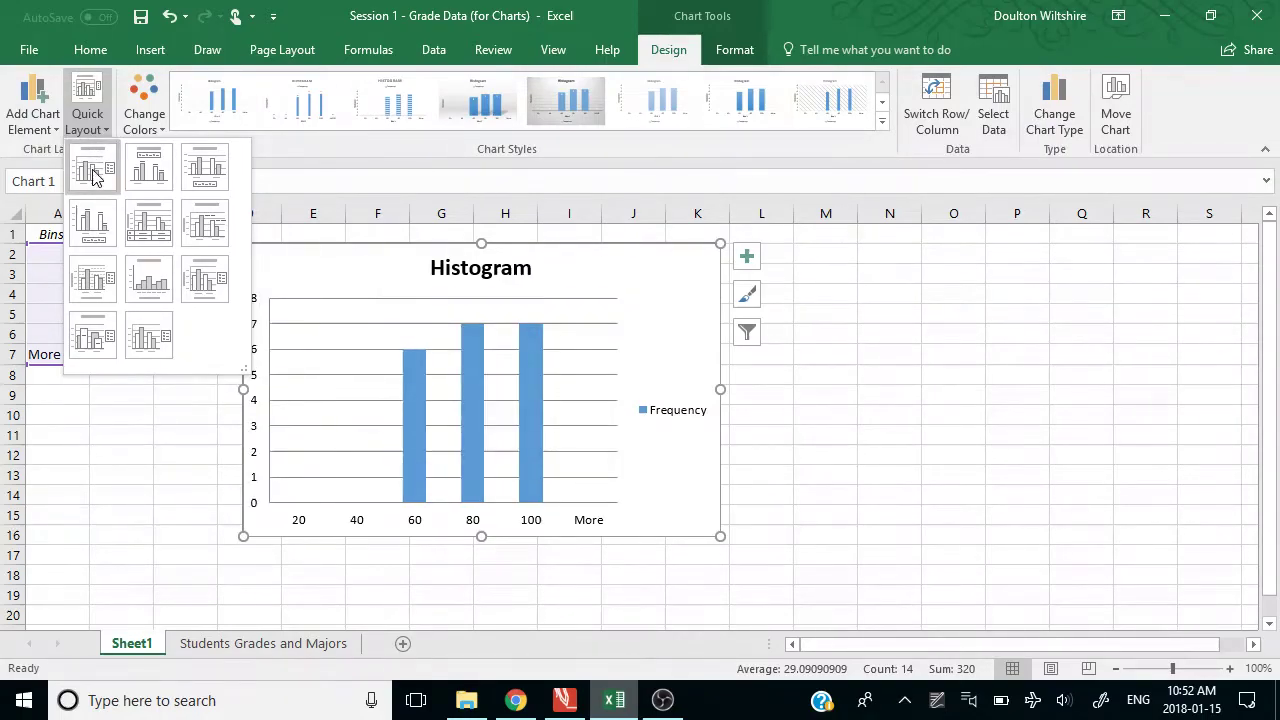
left_click(94, 175)
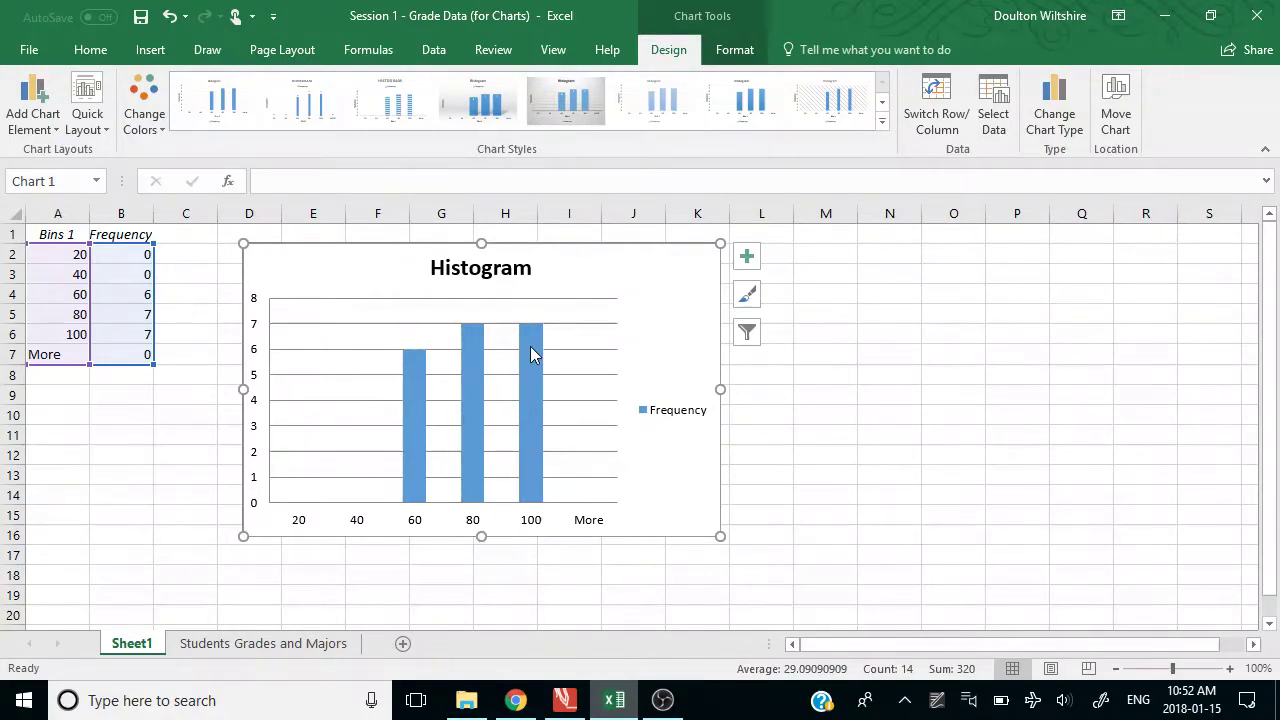
- Set the gap width of the histogram's Frequency series to 0% and close the formatting pane
mouse_move(530, 350)
right_click(530, 355)
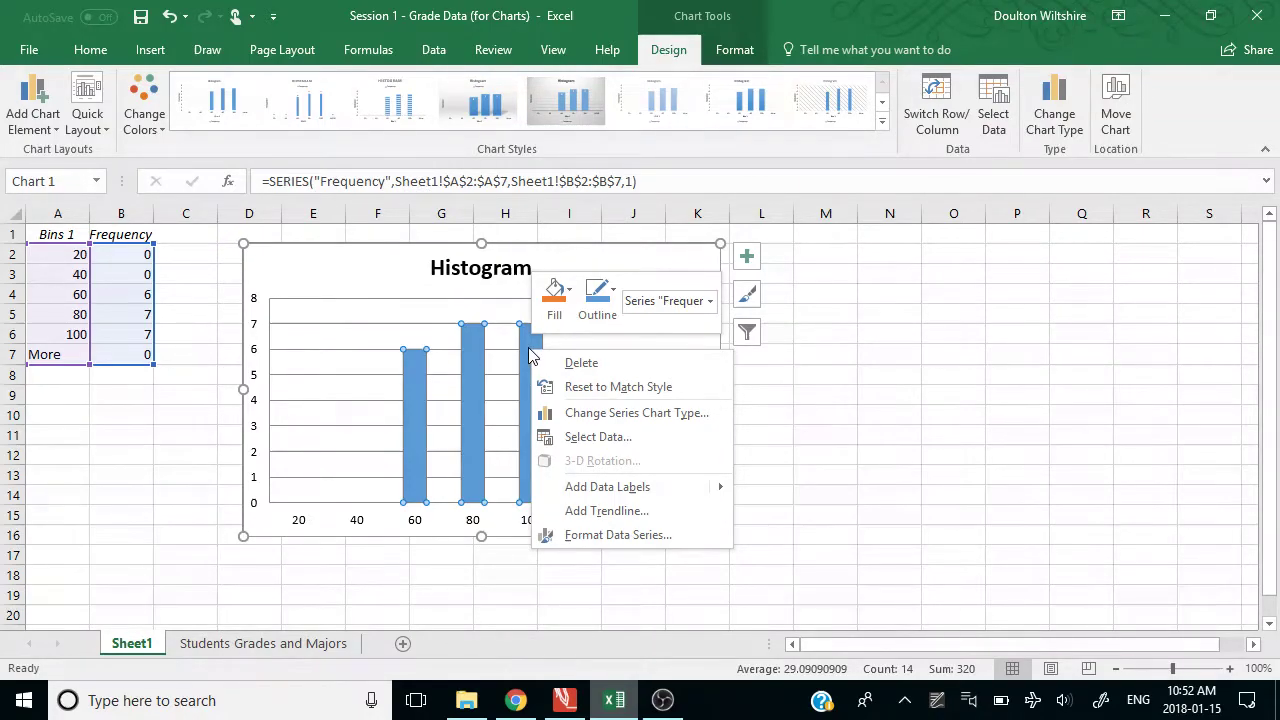
left_click(604, 535)
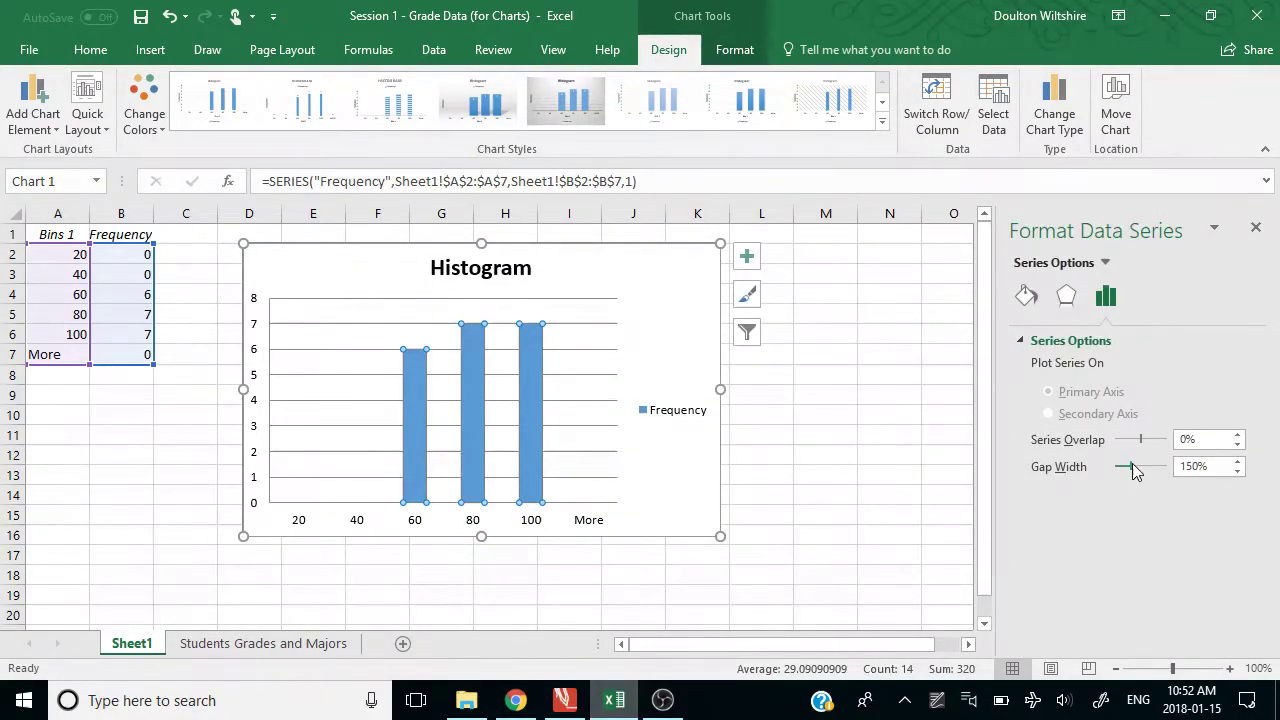
left_click_drag(1133, 464, 1120, 464)
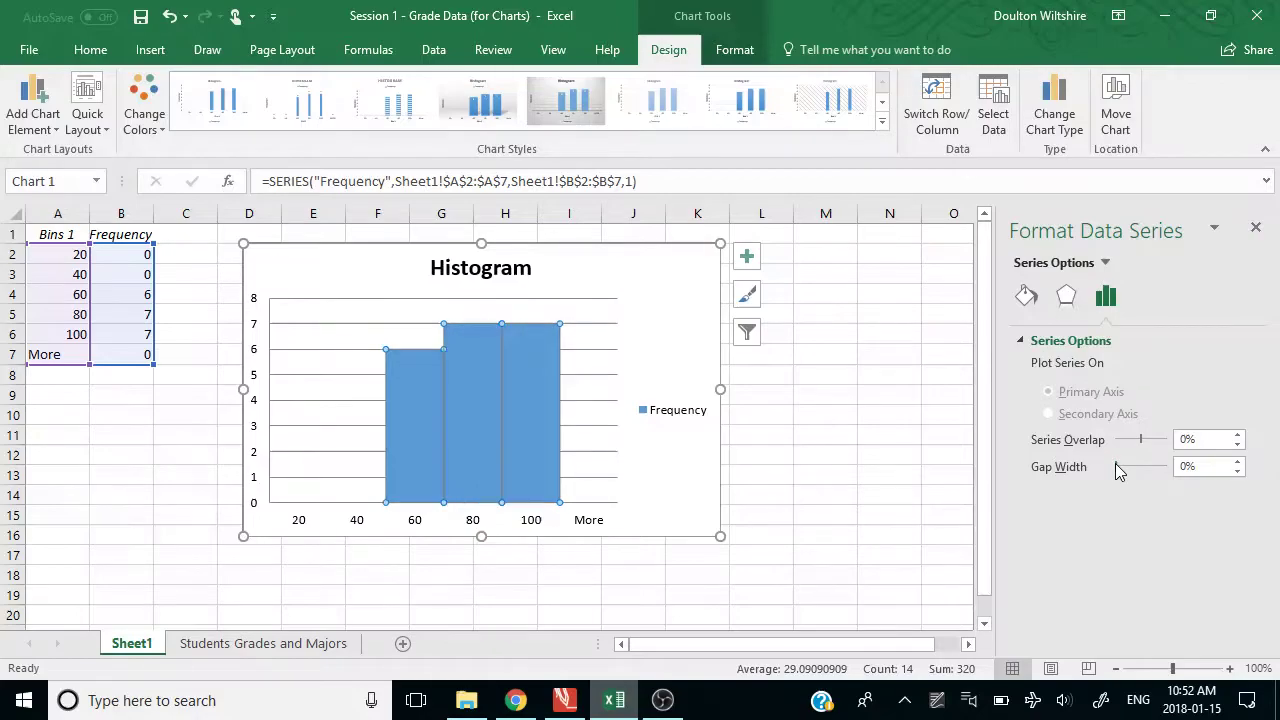
left_click(849, 504)
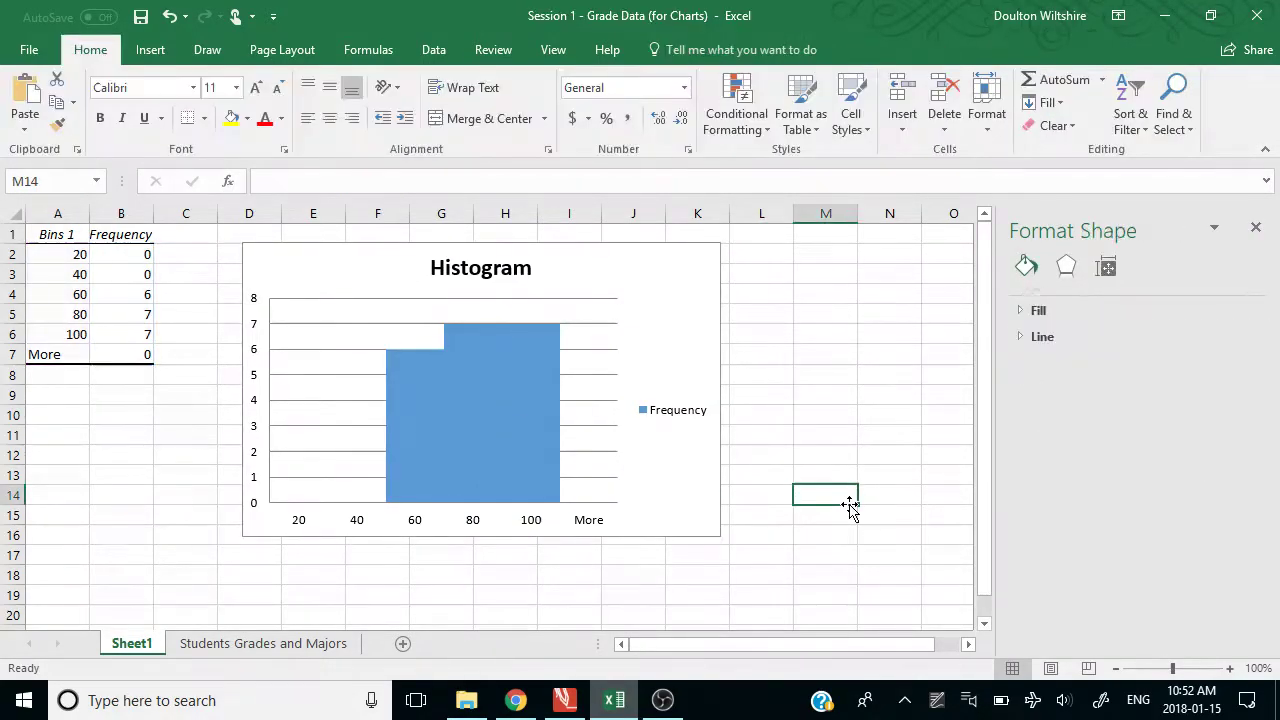
left_click(1256, 228)
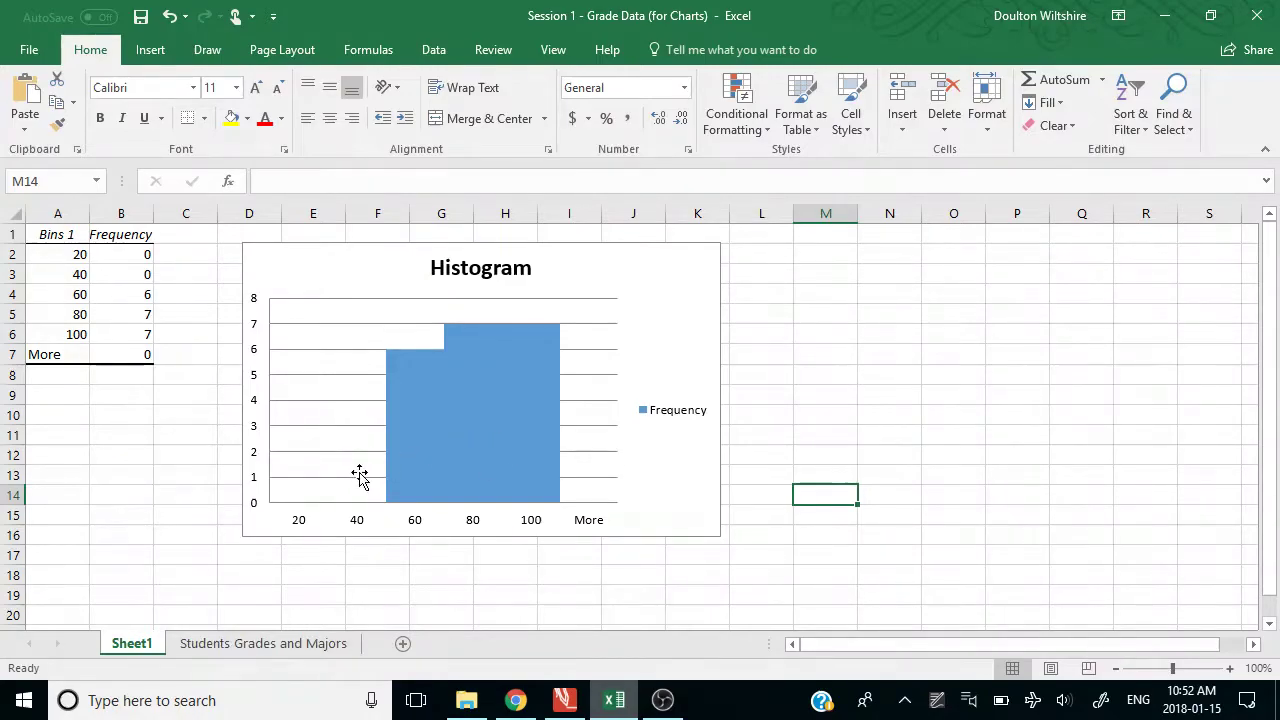
- Run another Histogram analysis from the Students Grades and Majors sheet with the bin range set to $I$11:$I$18
left_click(245, 643)
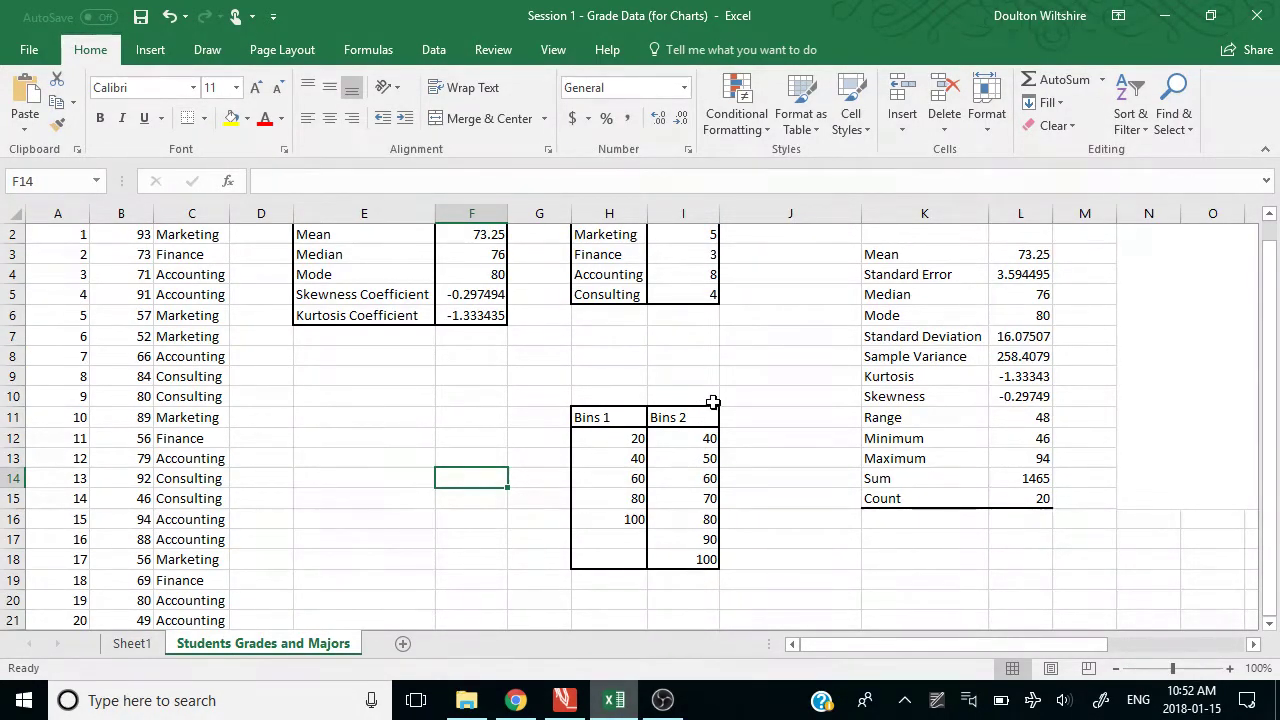
left_click(446, 52)
left_click(1130, 79)
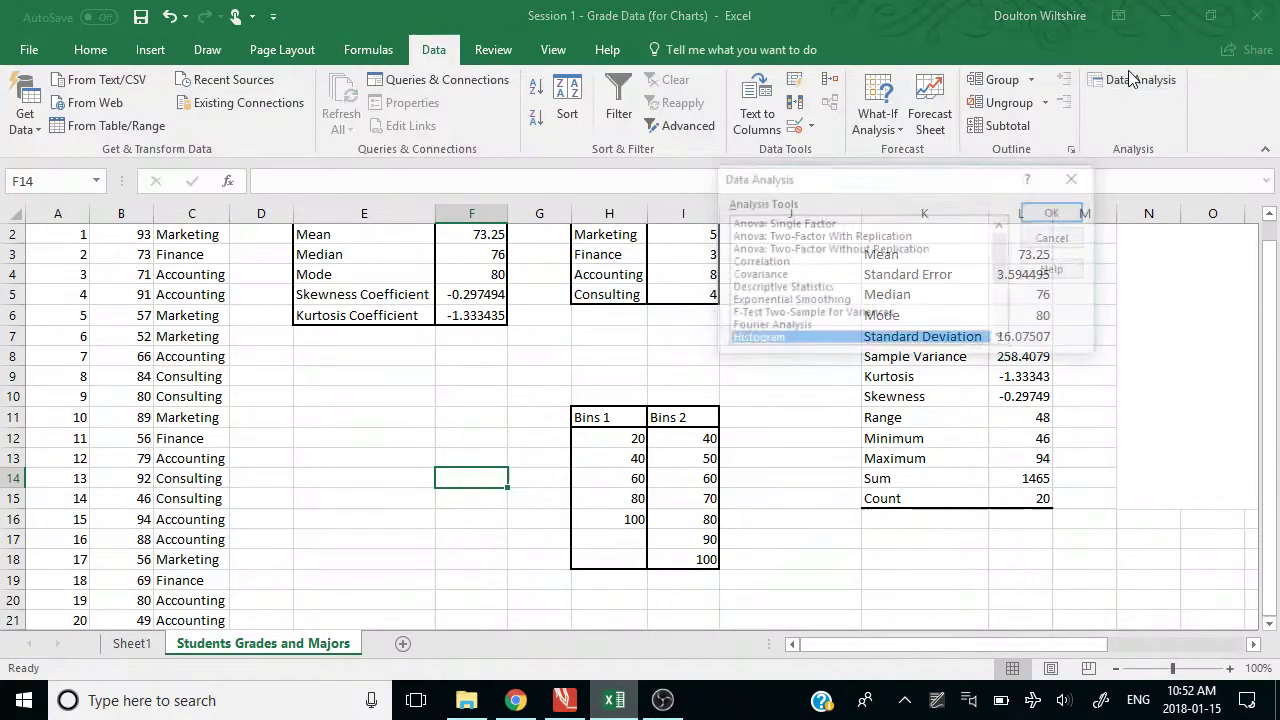
left_click(1055, 213)
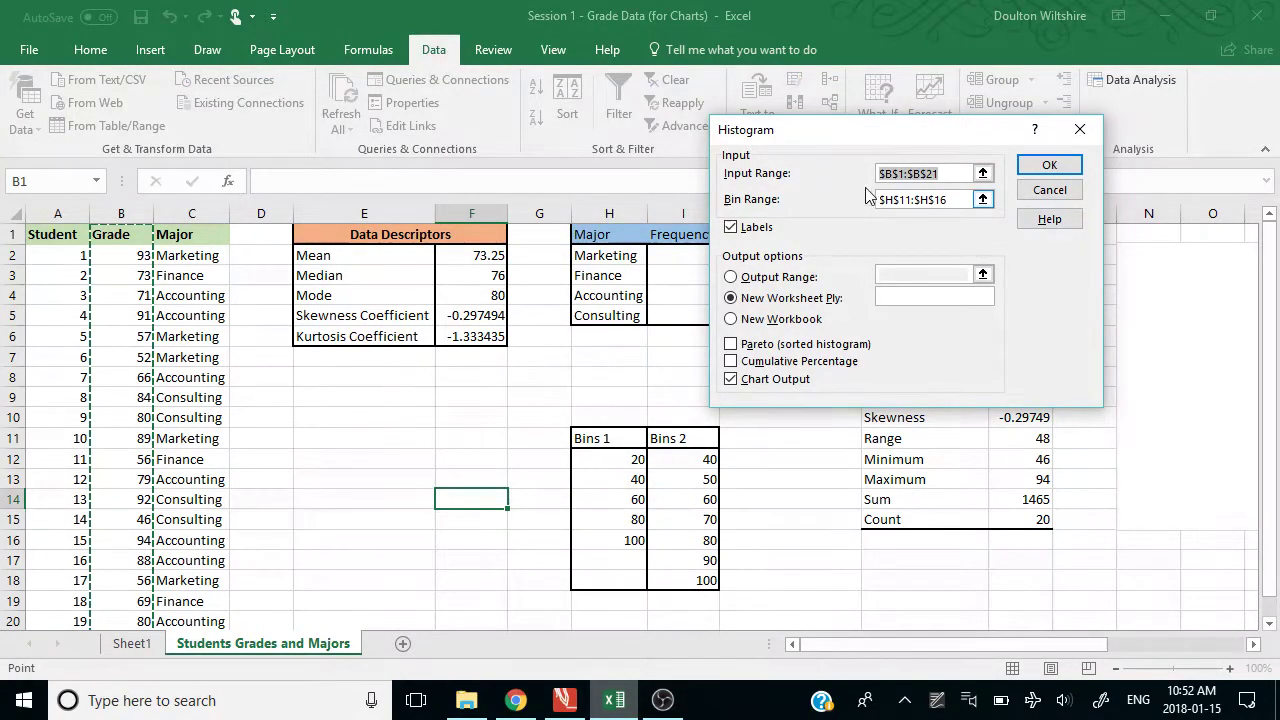
left_click(983, 199)
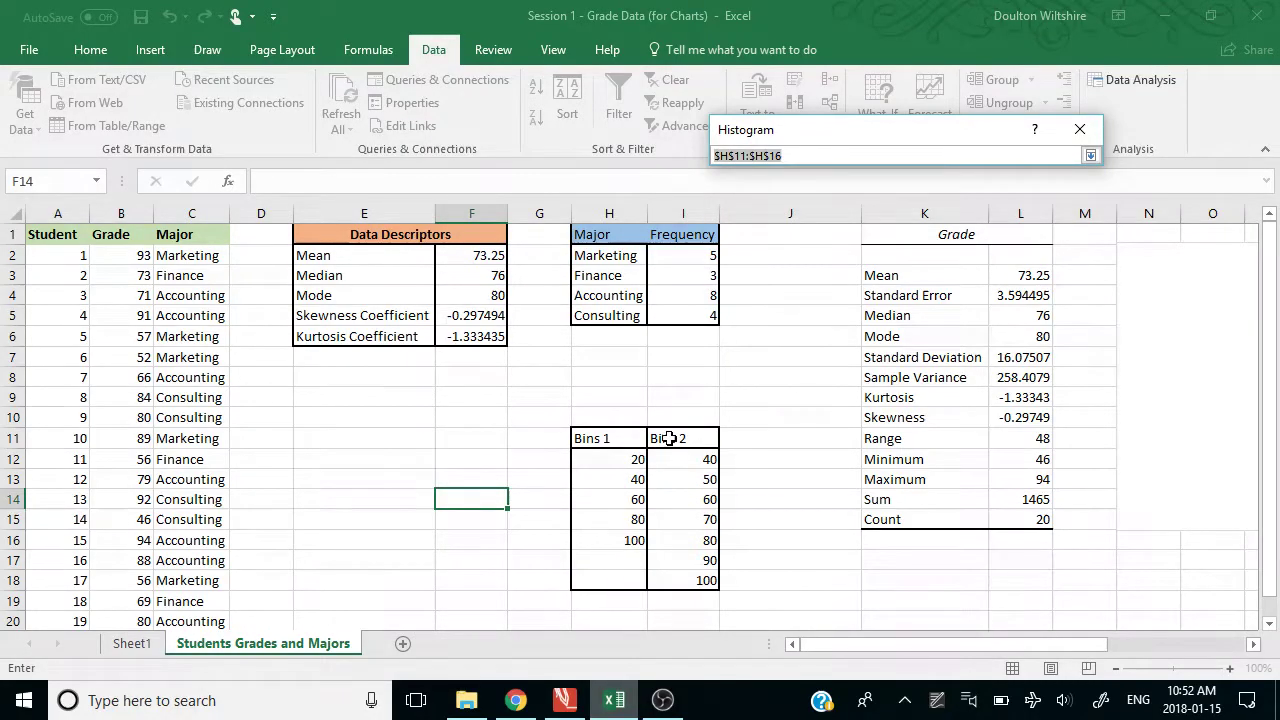
left_click_drag(668, 438, 697, 578)
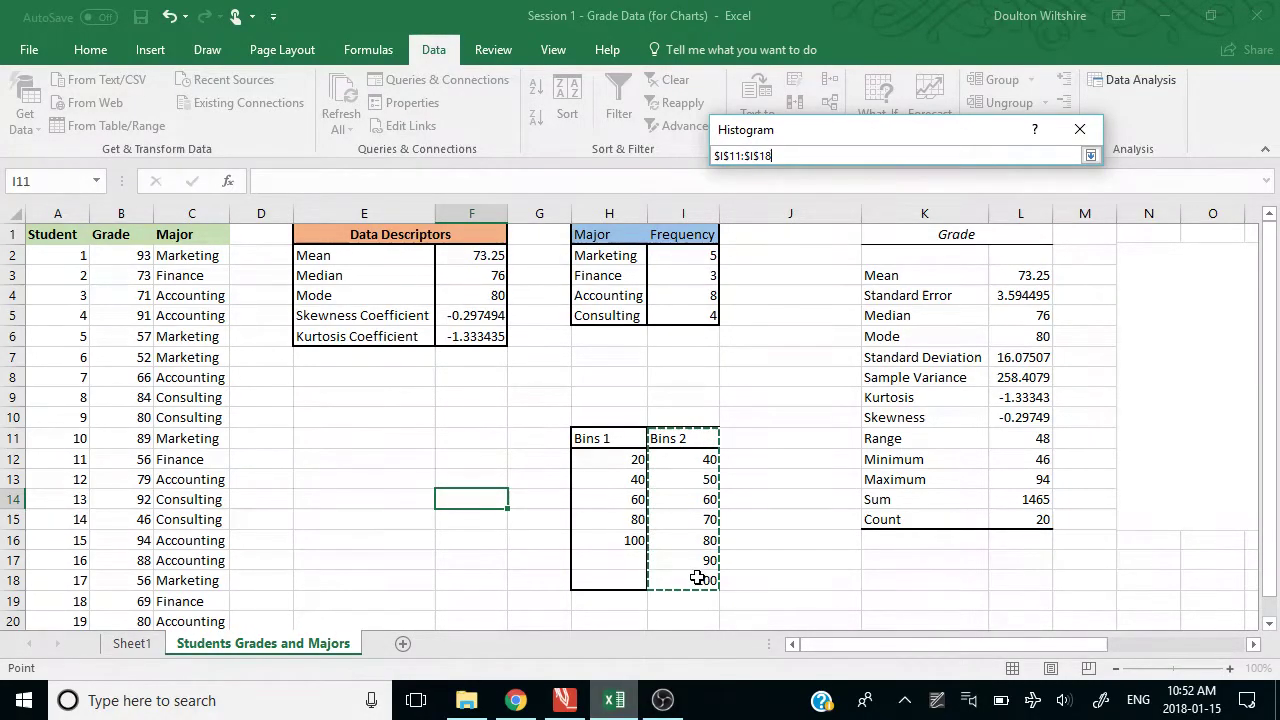
key("Return")
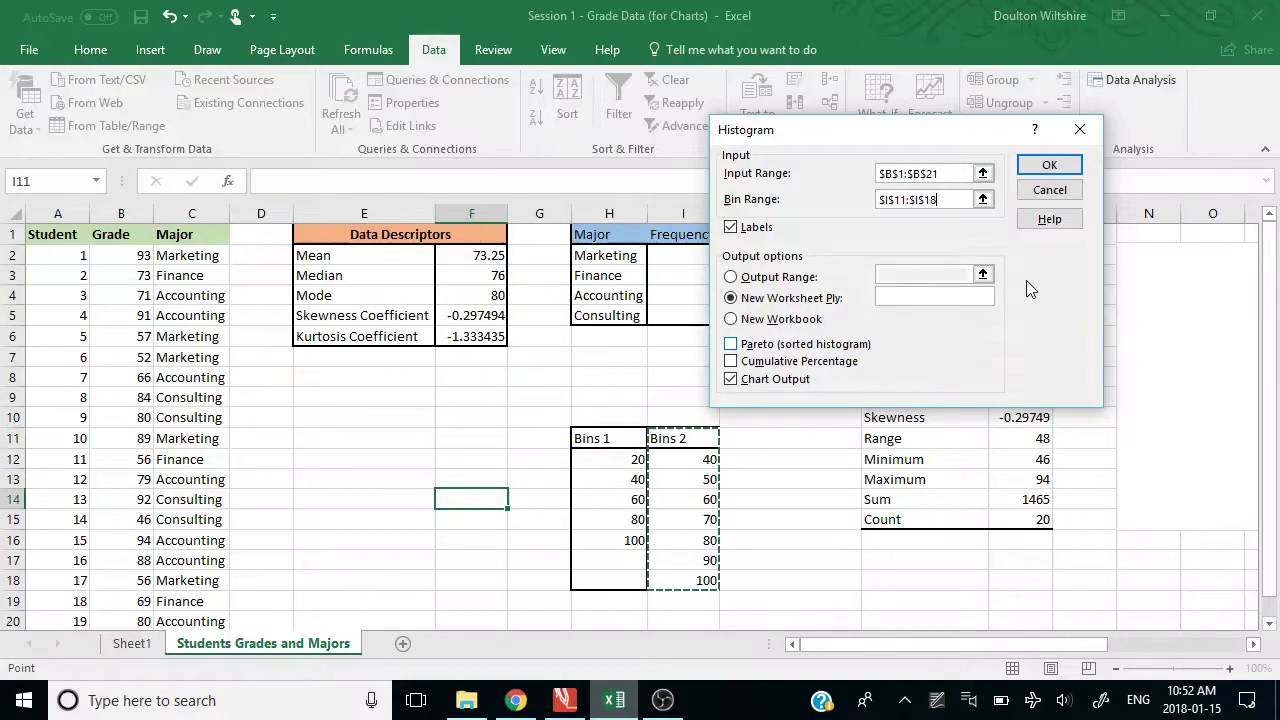
left_click(1049, 166)
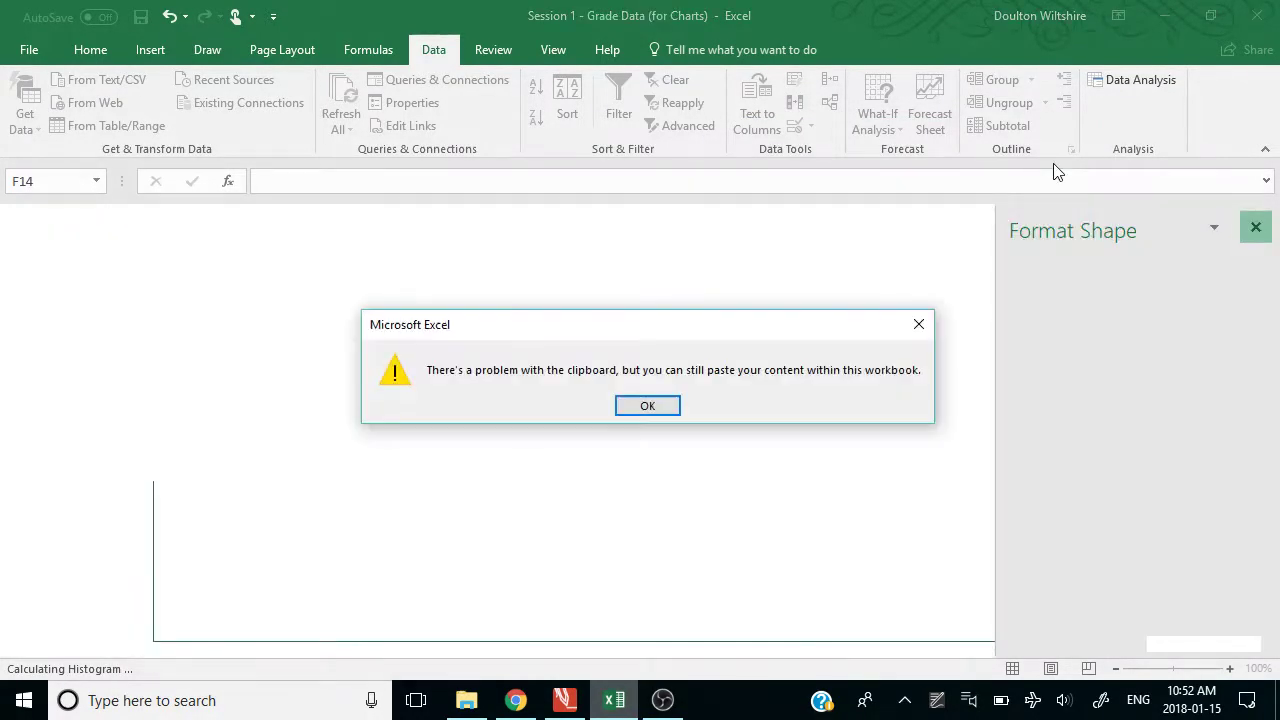
left_click(645, 404)
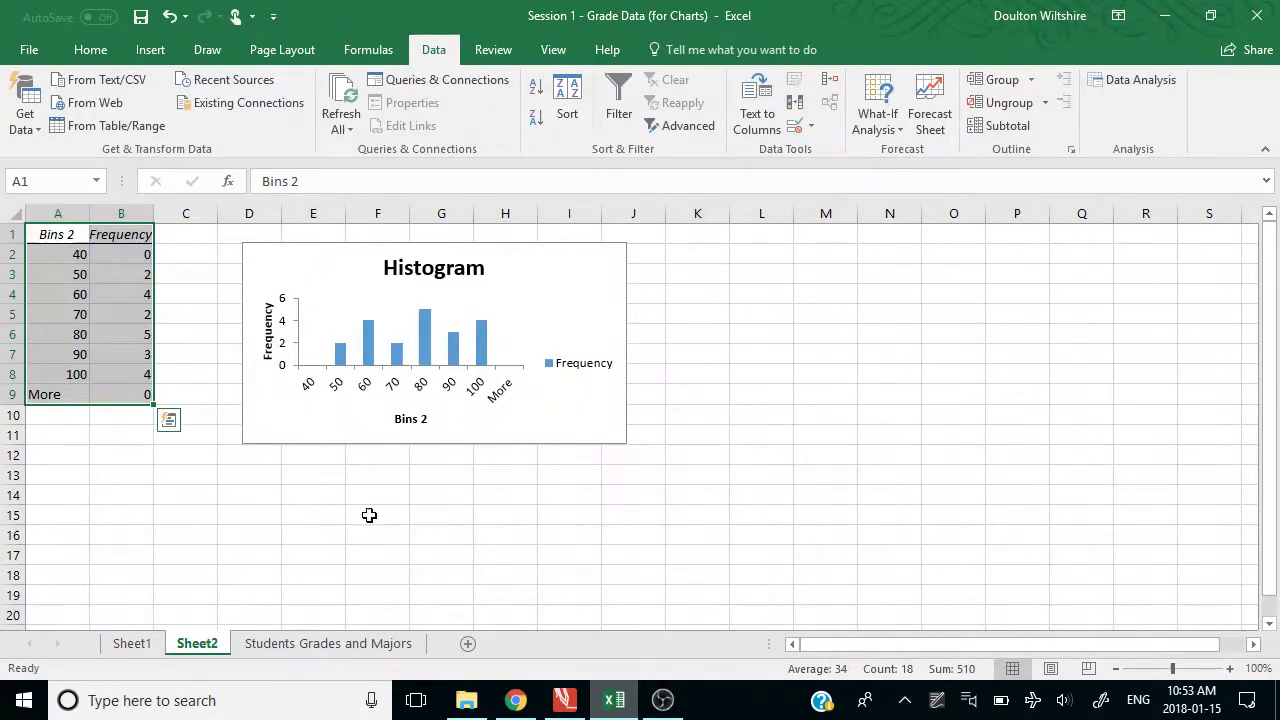
- Enlarge the Bins 2 histogram chart to about cell K17 and return to the Students Grades and Majors sheet
left_click(534, 409)
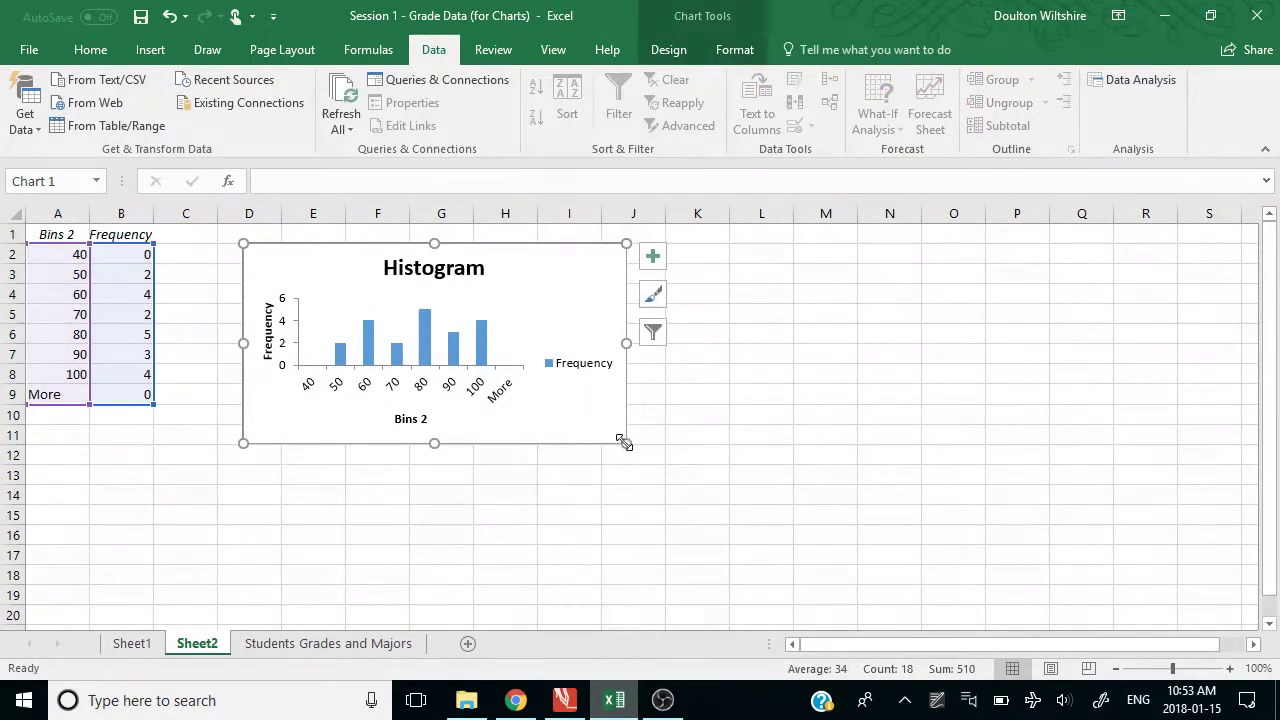
left_click_drag(624, 443, 712, 559)
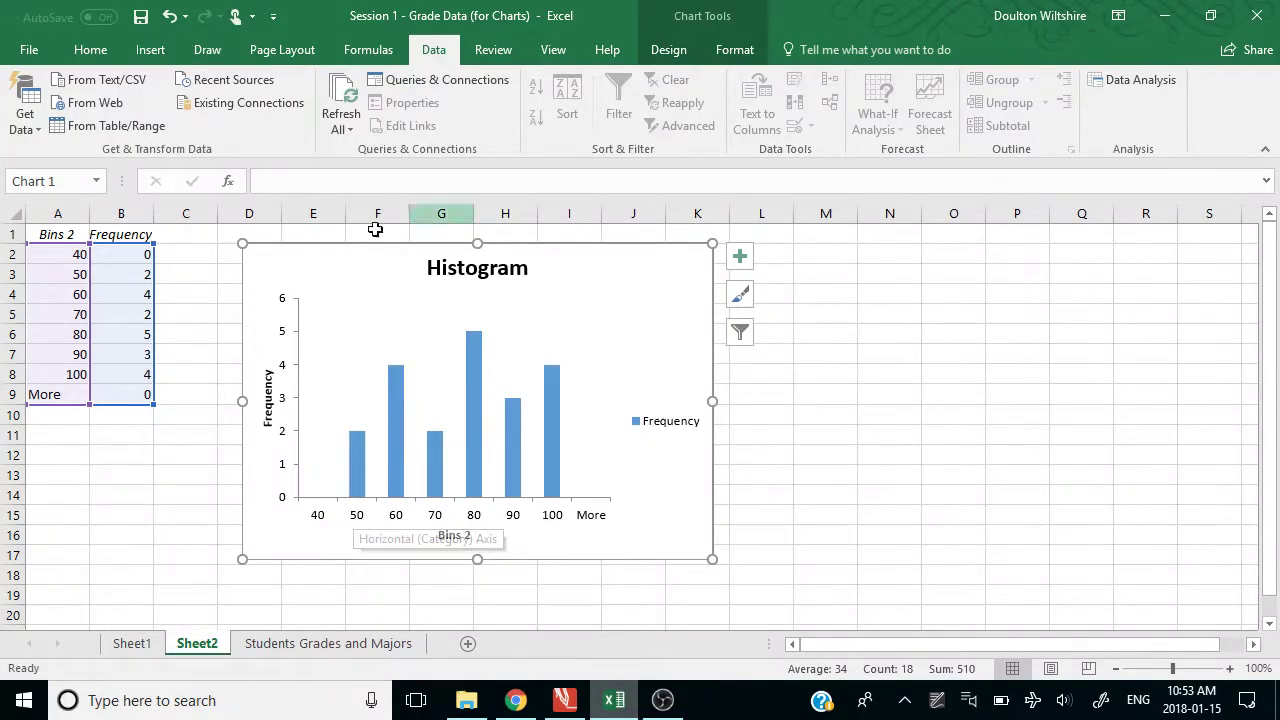
mouse_move(662, 700)
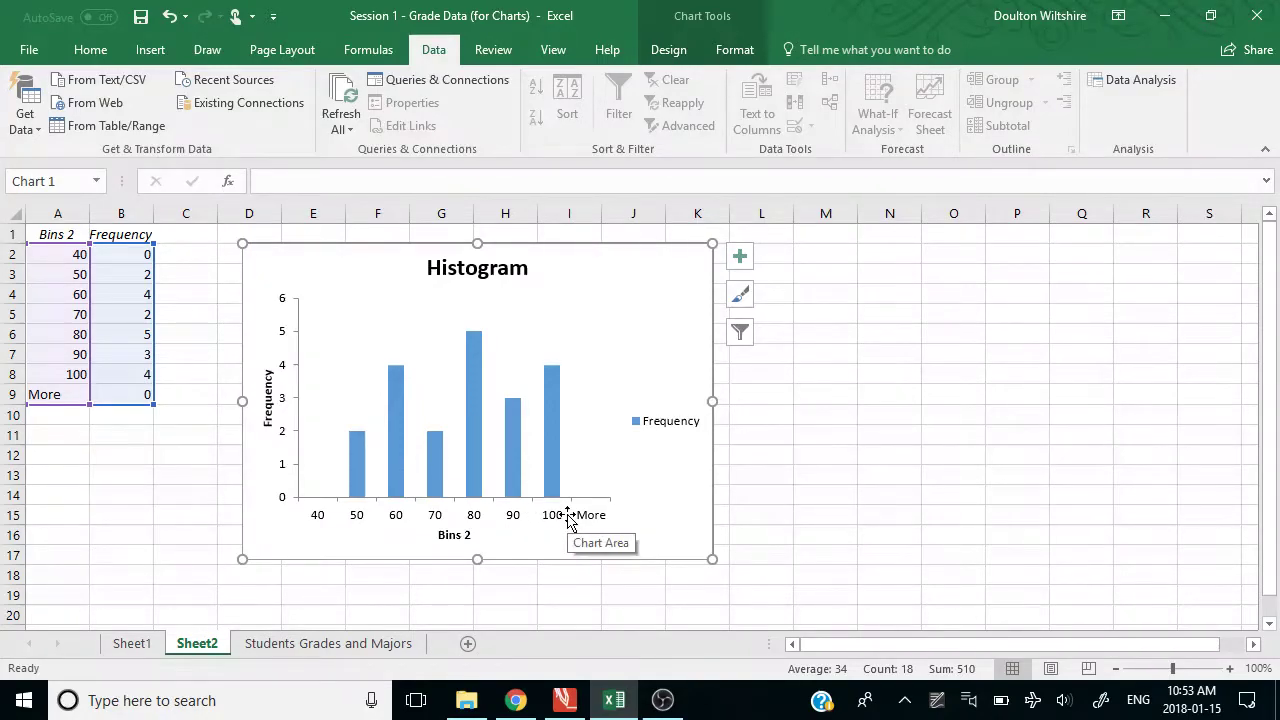
left_click(279, 649)
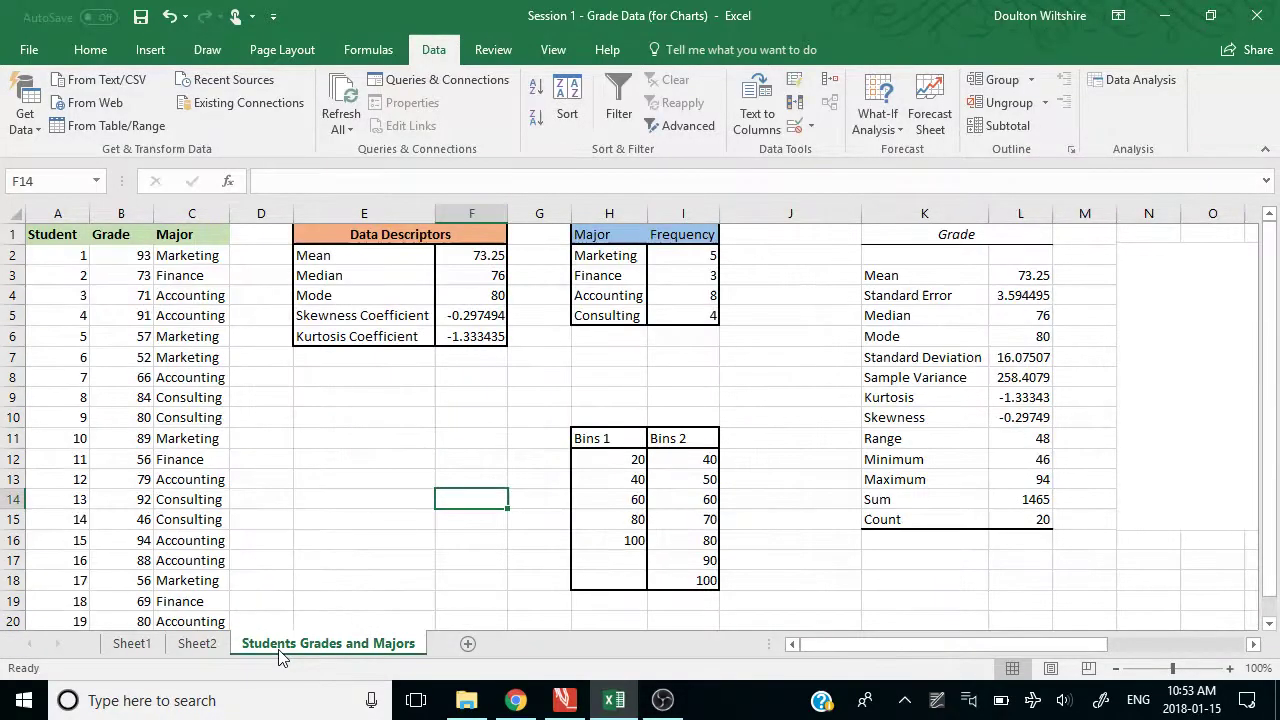